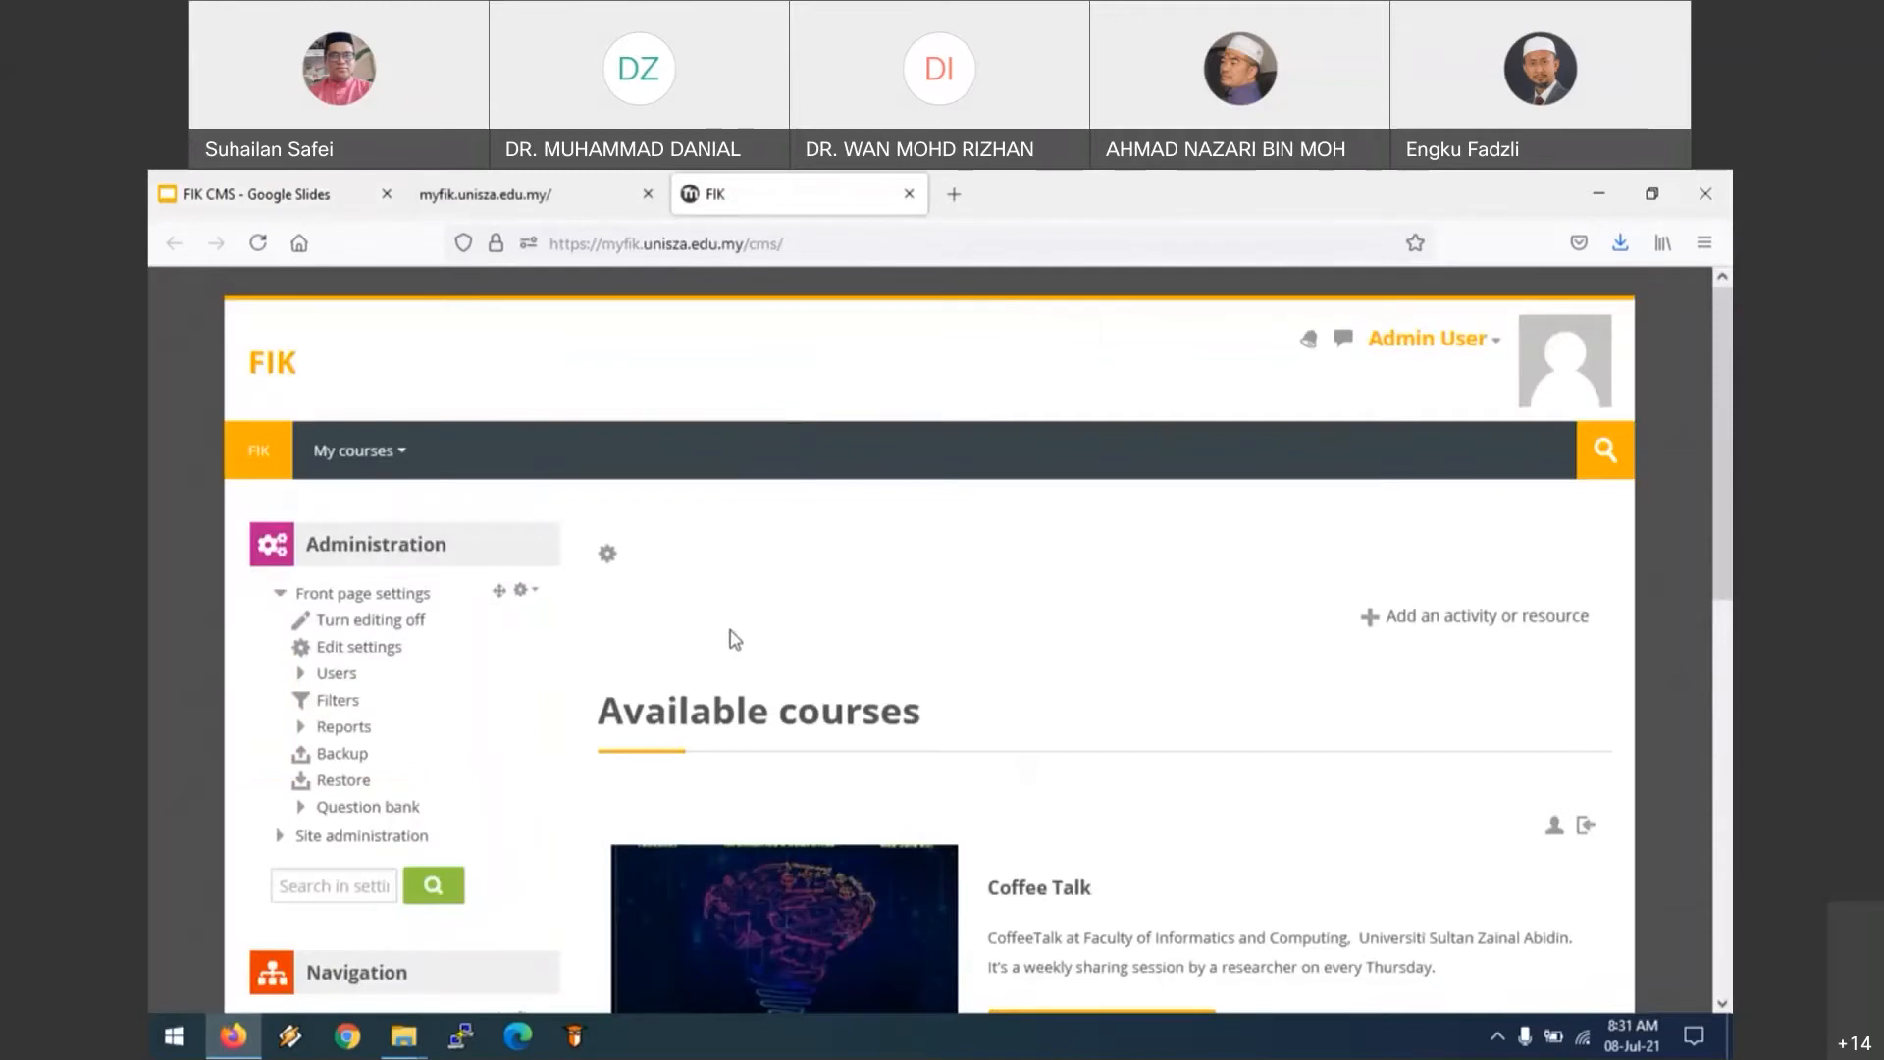
# Step: Browse the available courses on the home page and open the Coffee Talk course
pyautogui.scroll(-3, 734, 640)
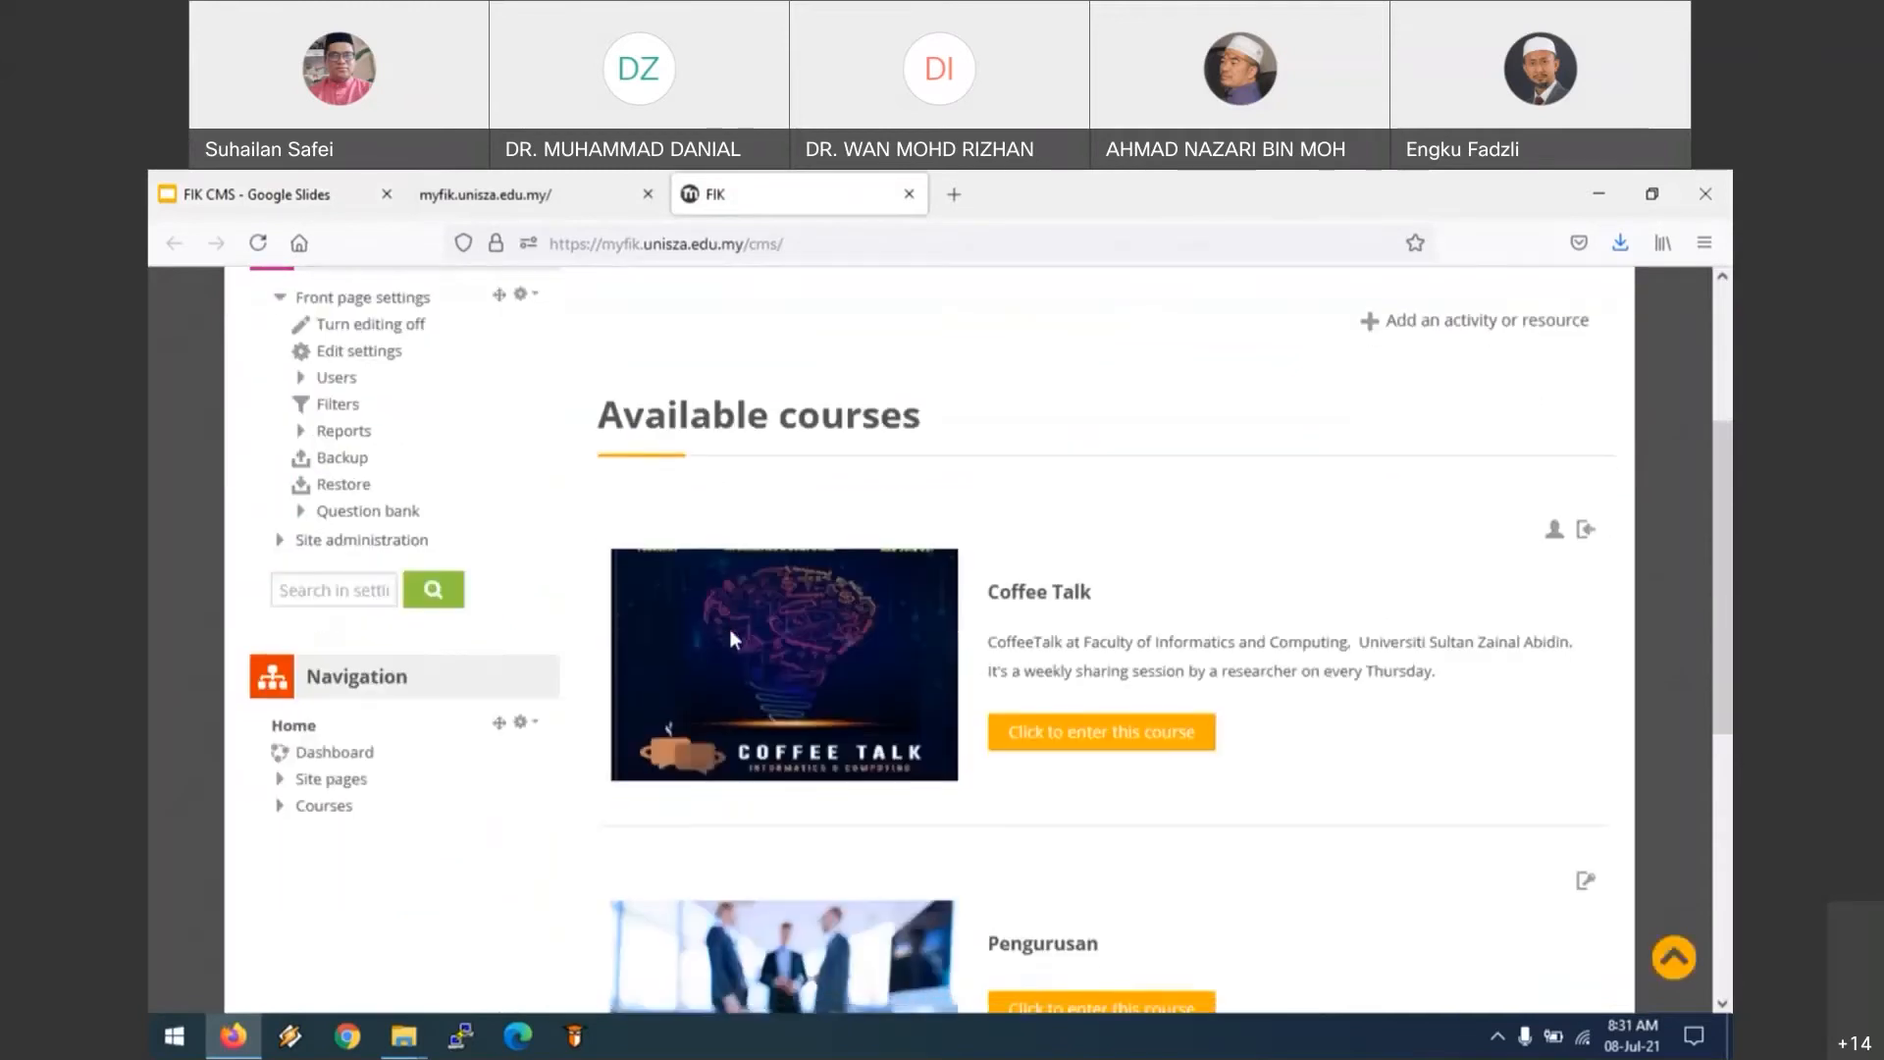
pyautogui.scroll(-2, 730, 638)
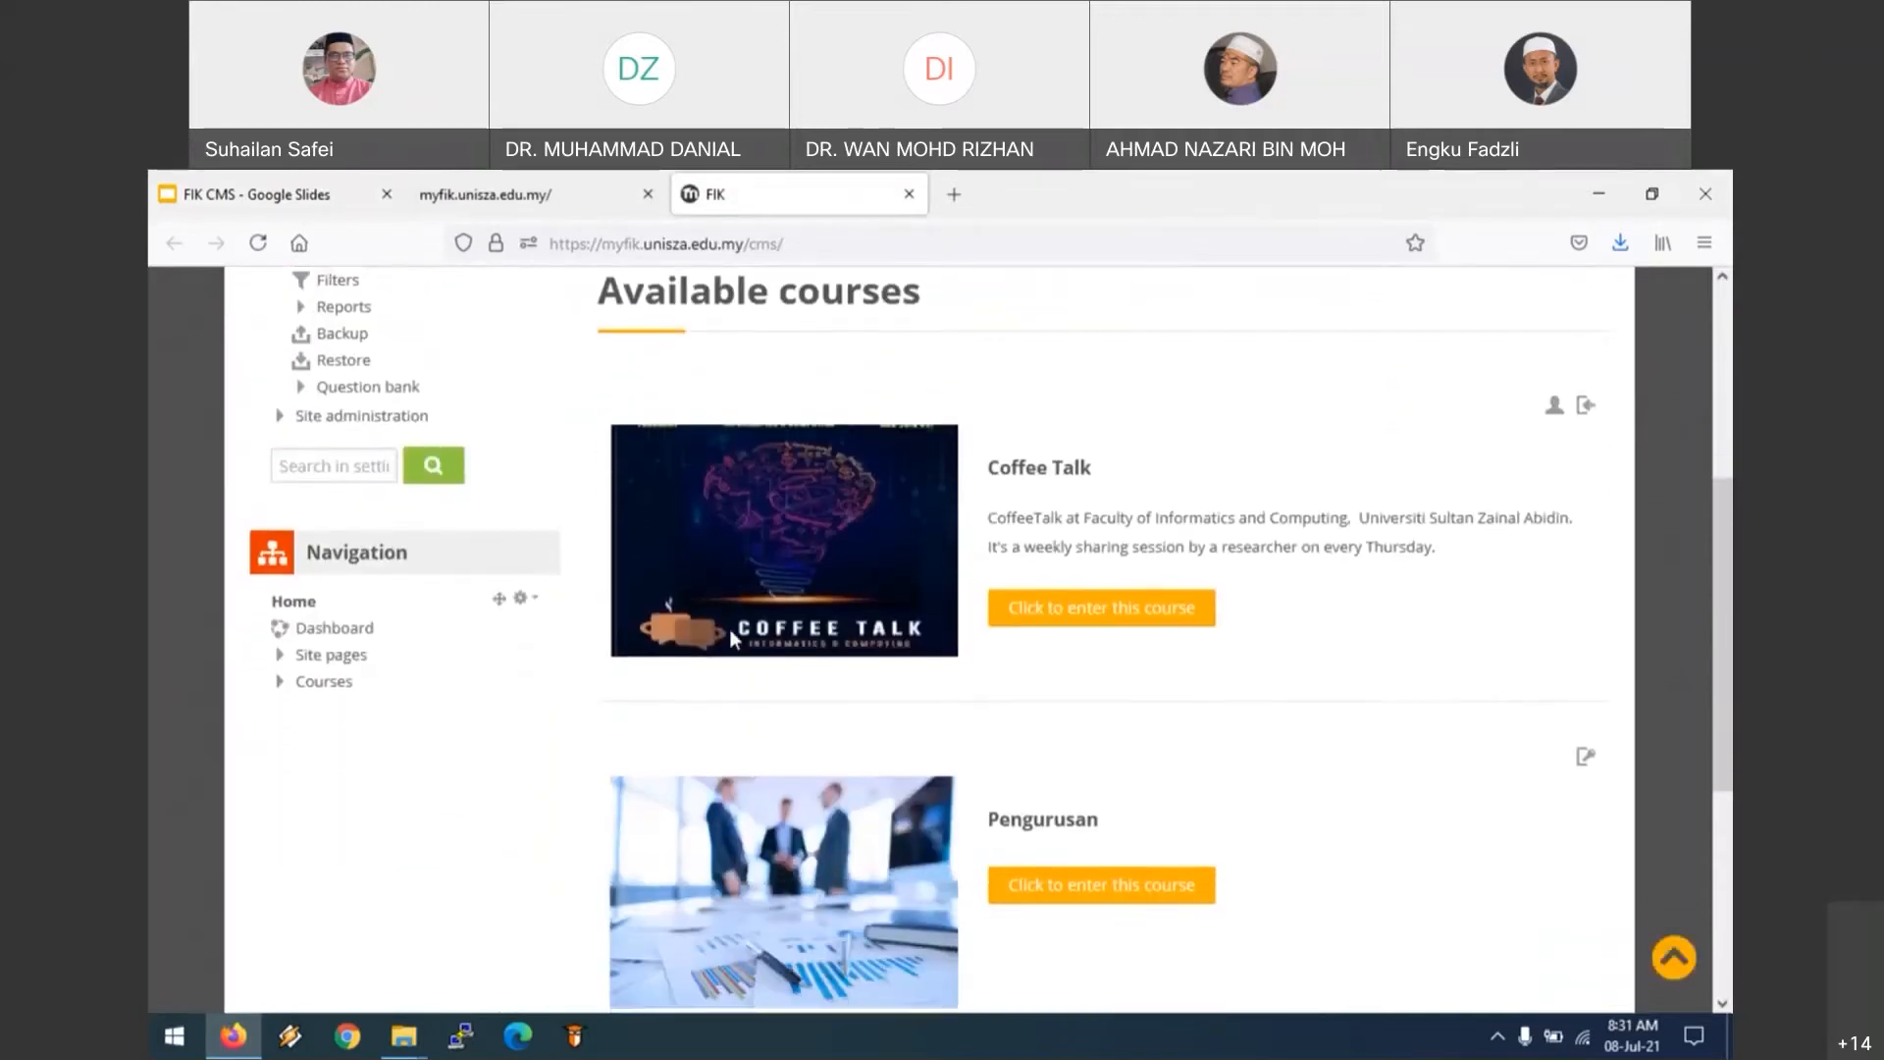
pyautogui.scroll(-4, 735, 640)
pyautogui.scroll(3, 735, 640)
pyautogui.scroll(2, 731, 638)
pyautogui.click(1026, 665)
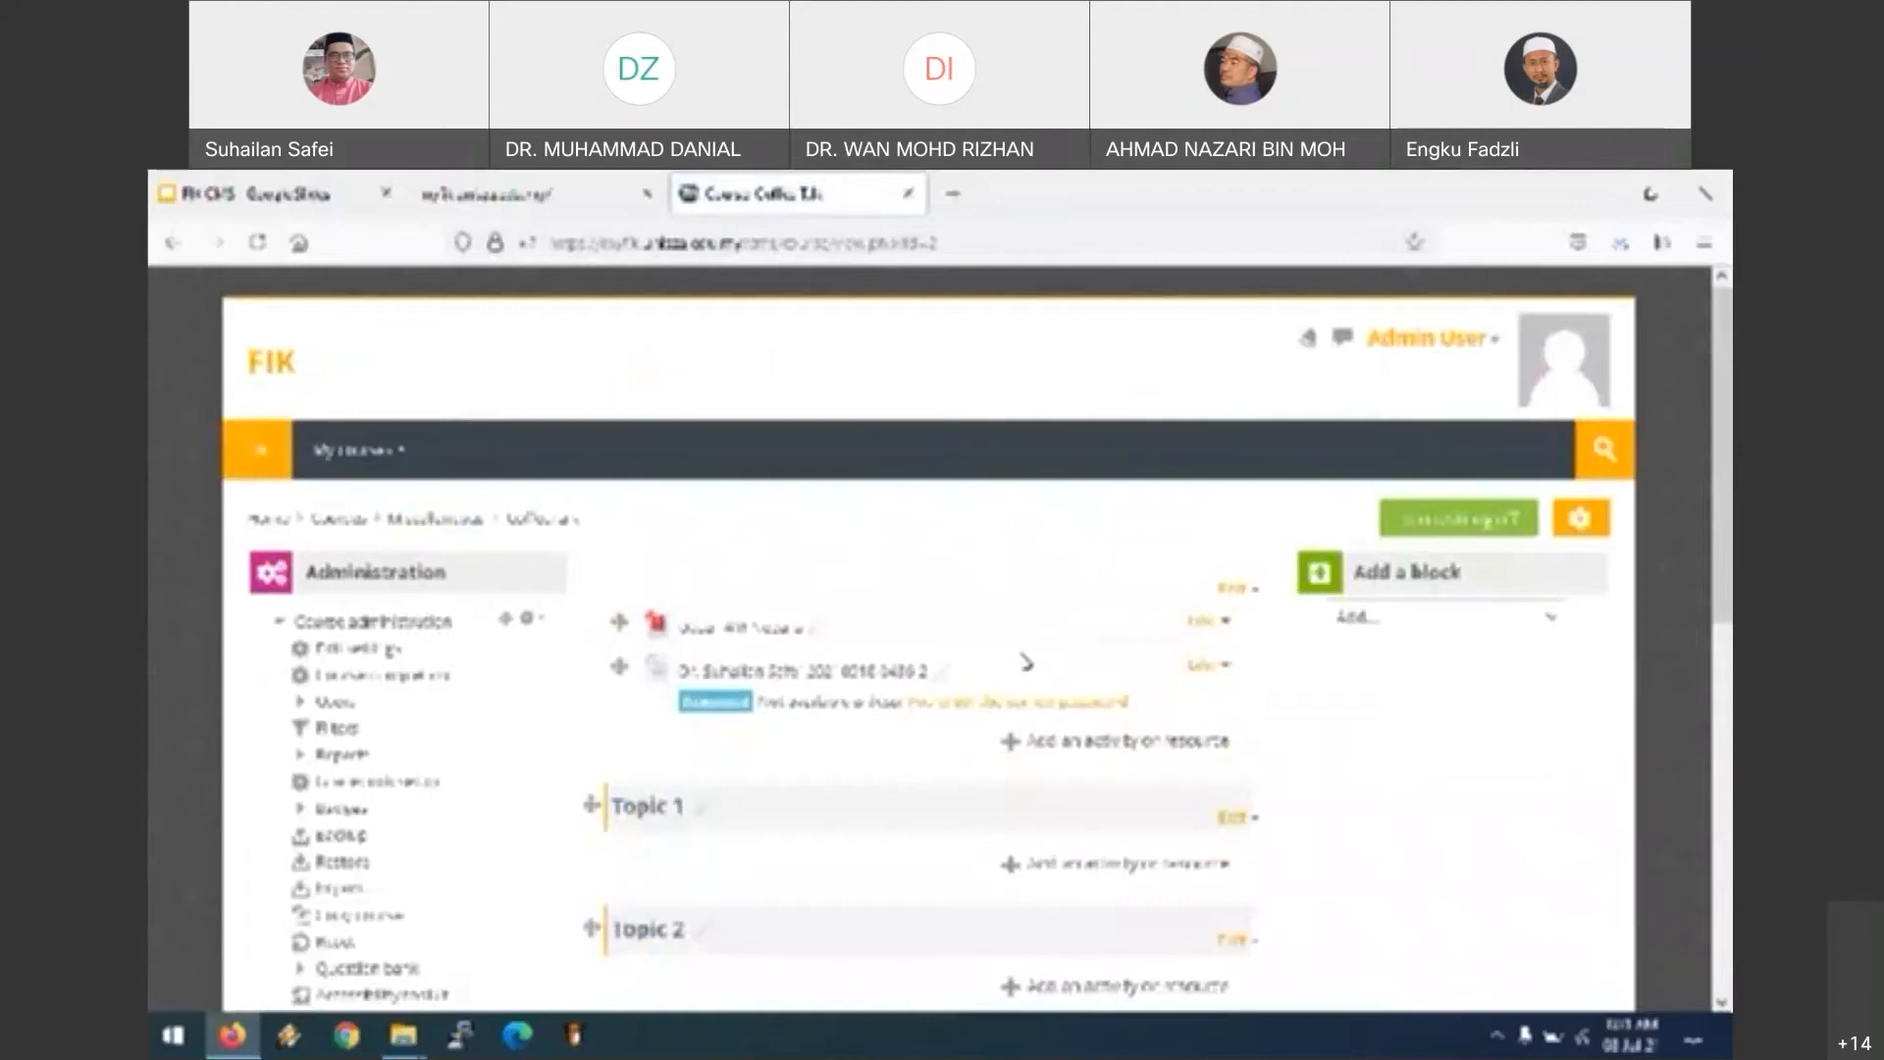
pyautogui.scroll(-1, 1025, 662)
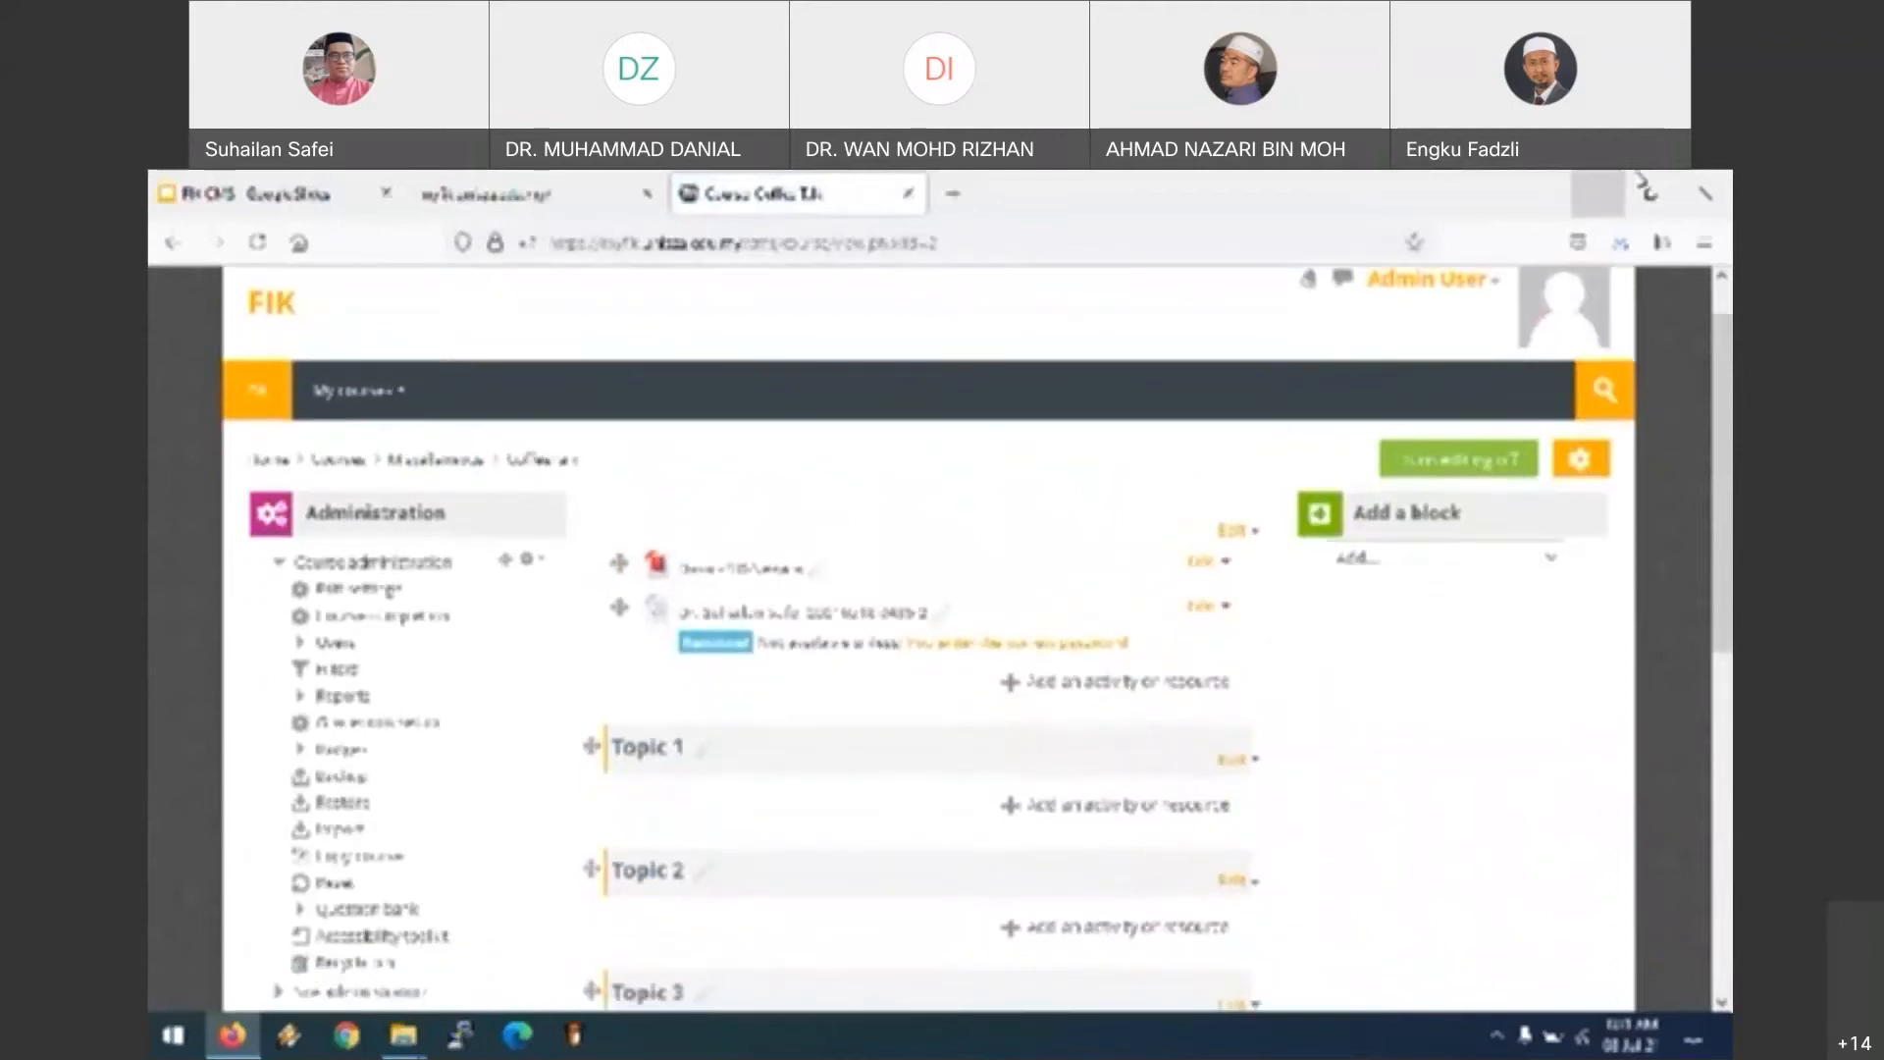
# Step: Shrink the browser window and arrange the DBP folder window so its files and the course topics are both accessible
pyautogui.click(1649, 191)
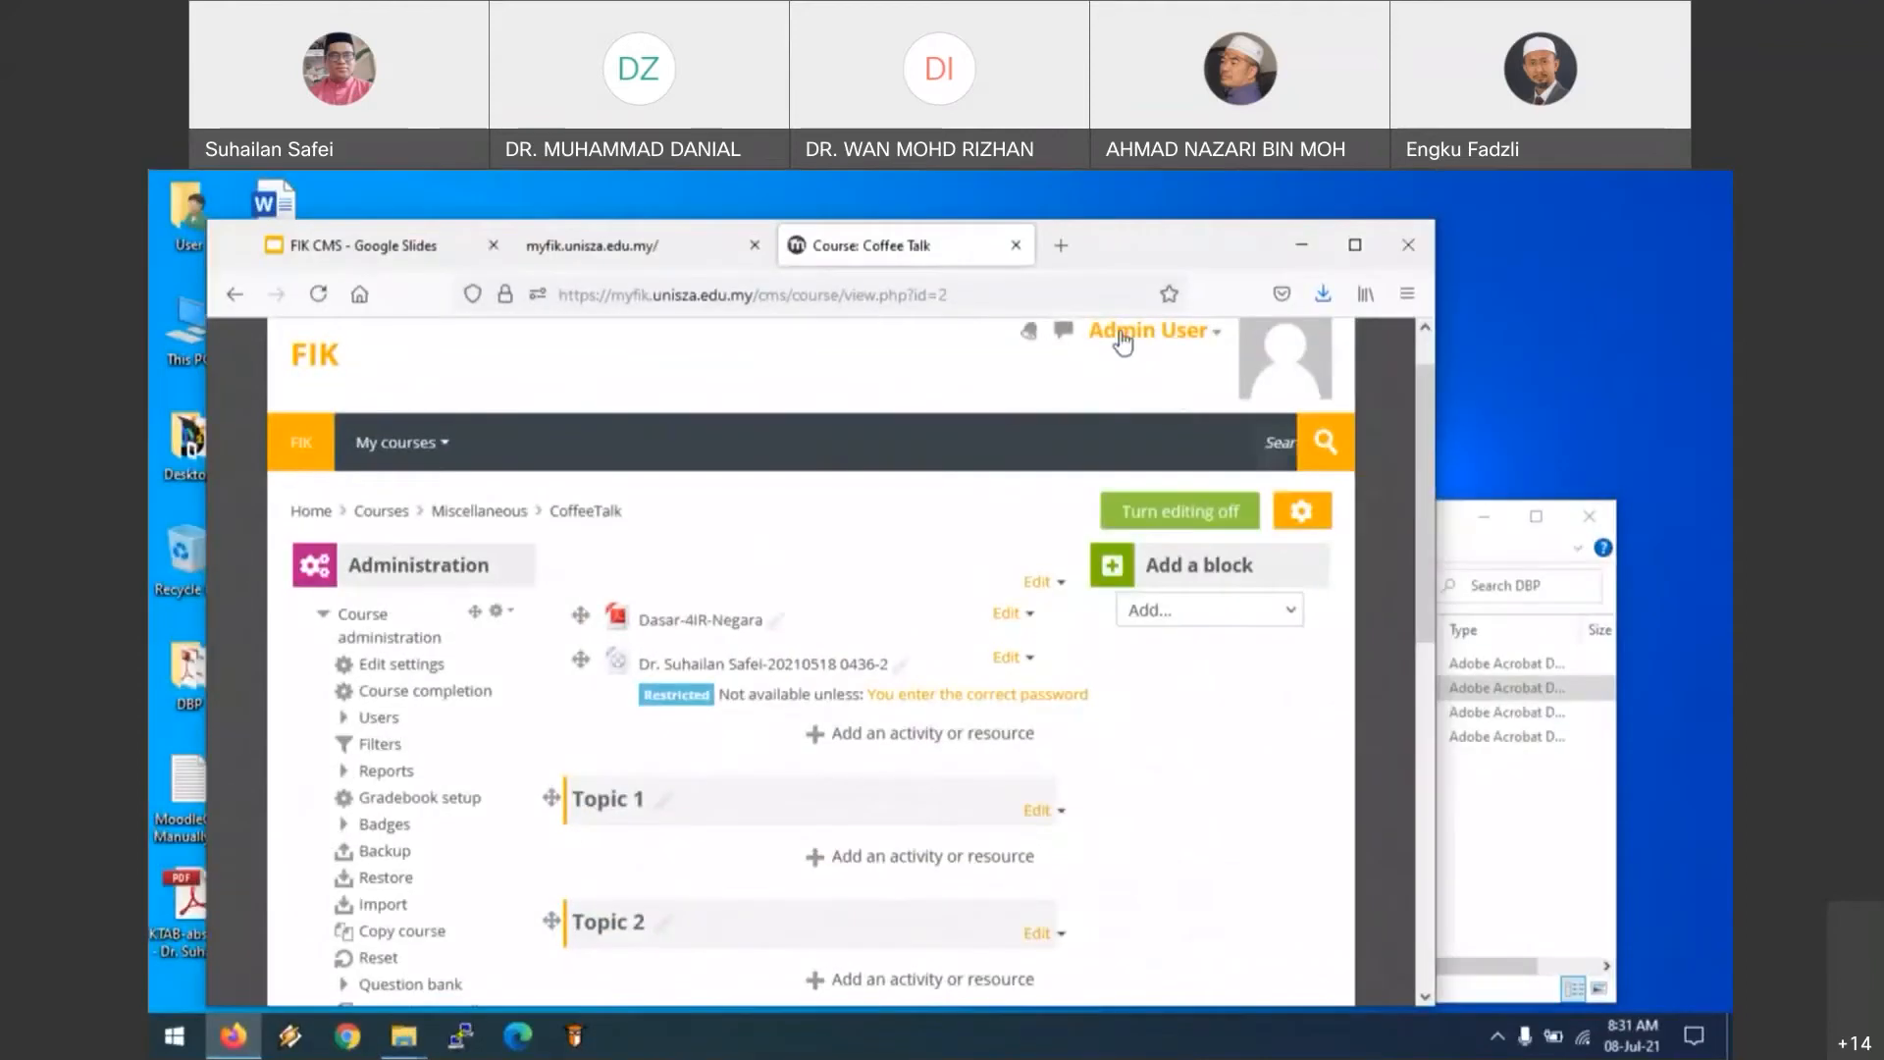
pyautogui.moveTo(1126, 248); pyautogui.dragTo(1125, 256)
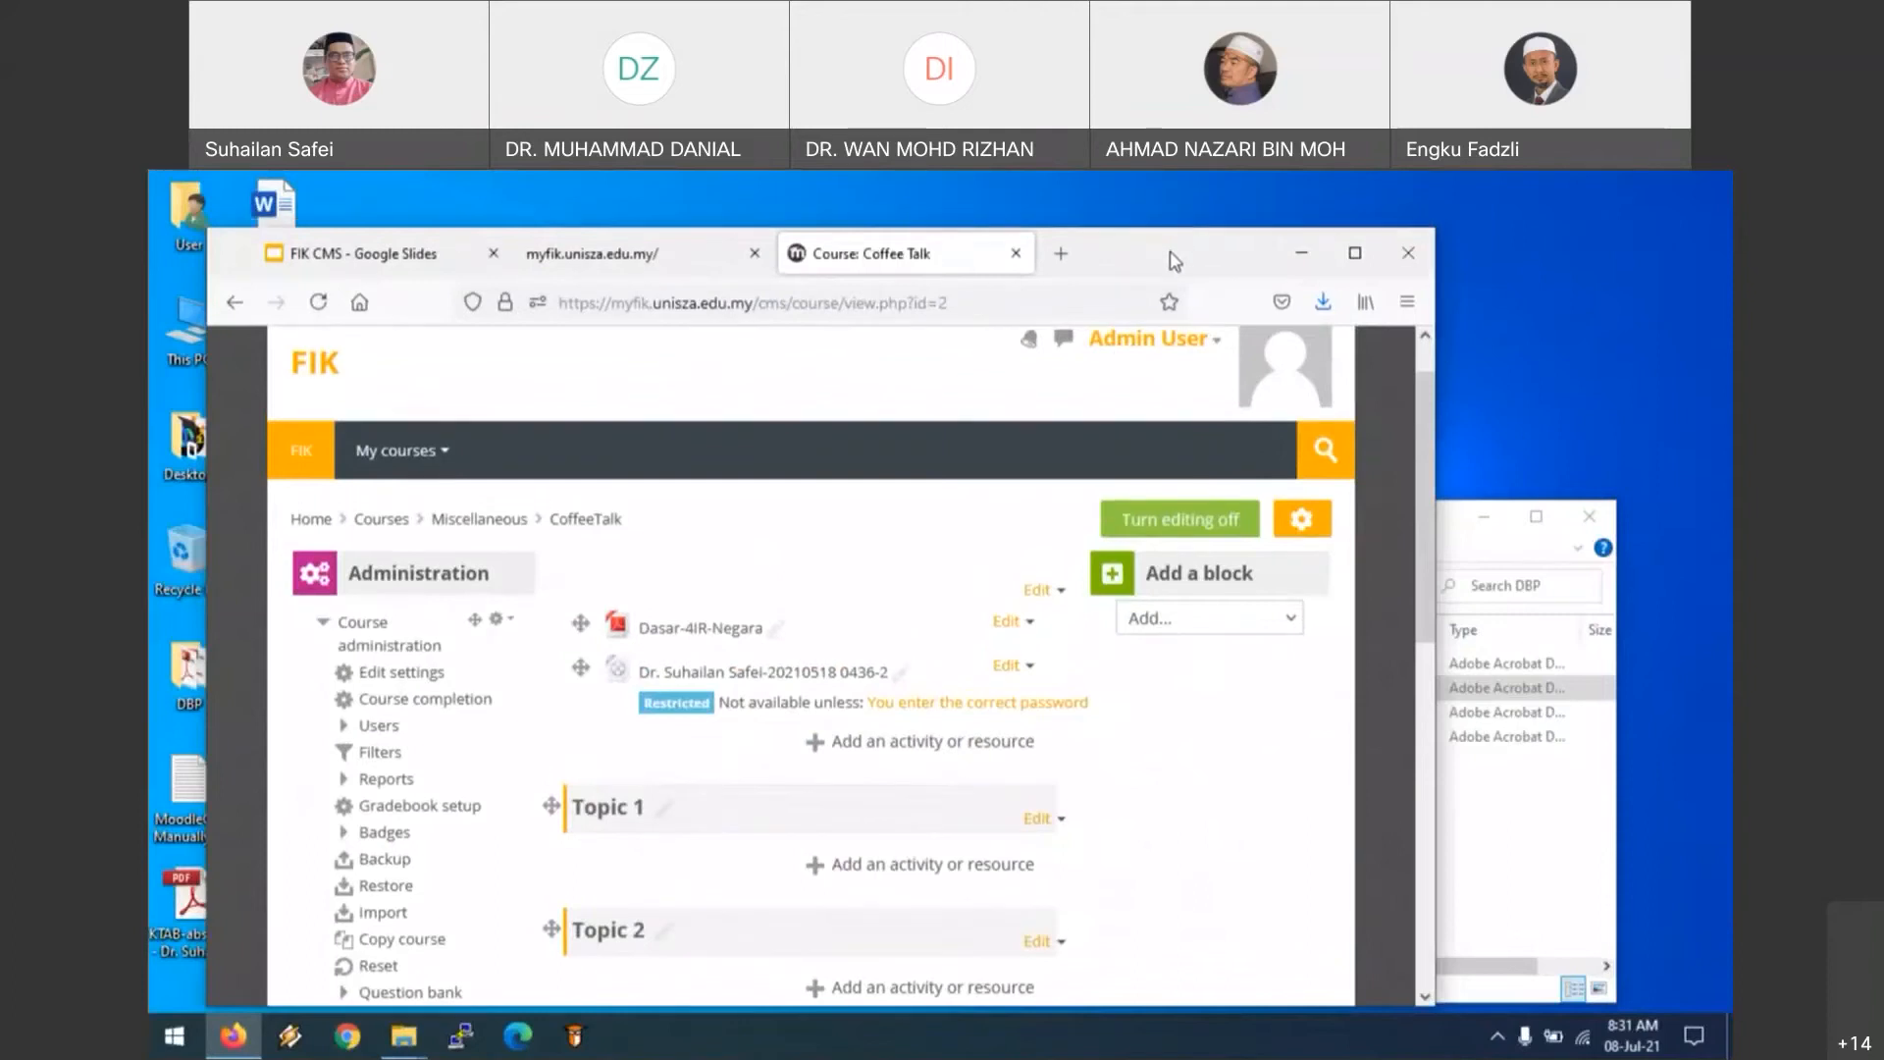
pyautogui.click(1472, 540)
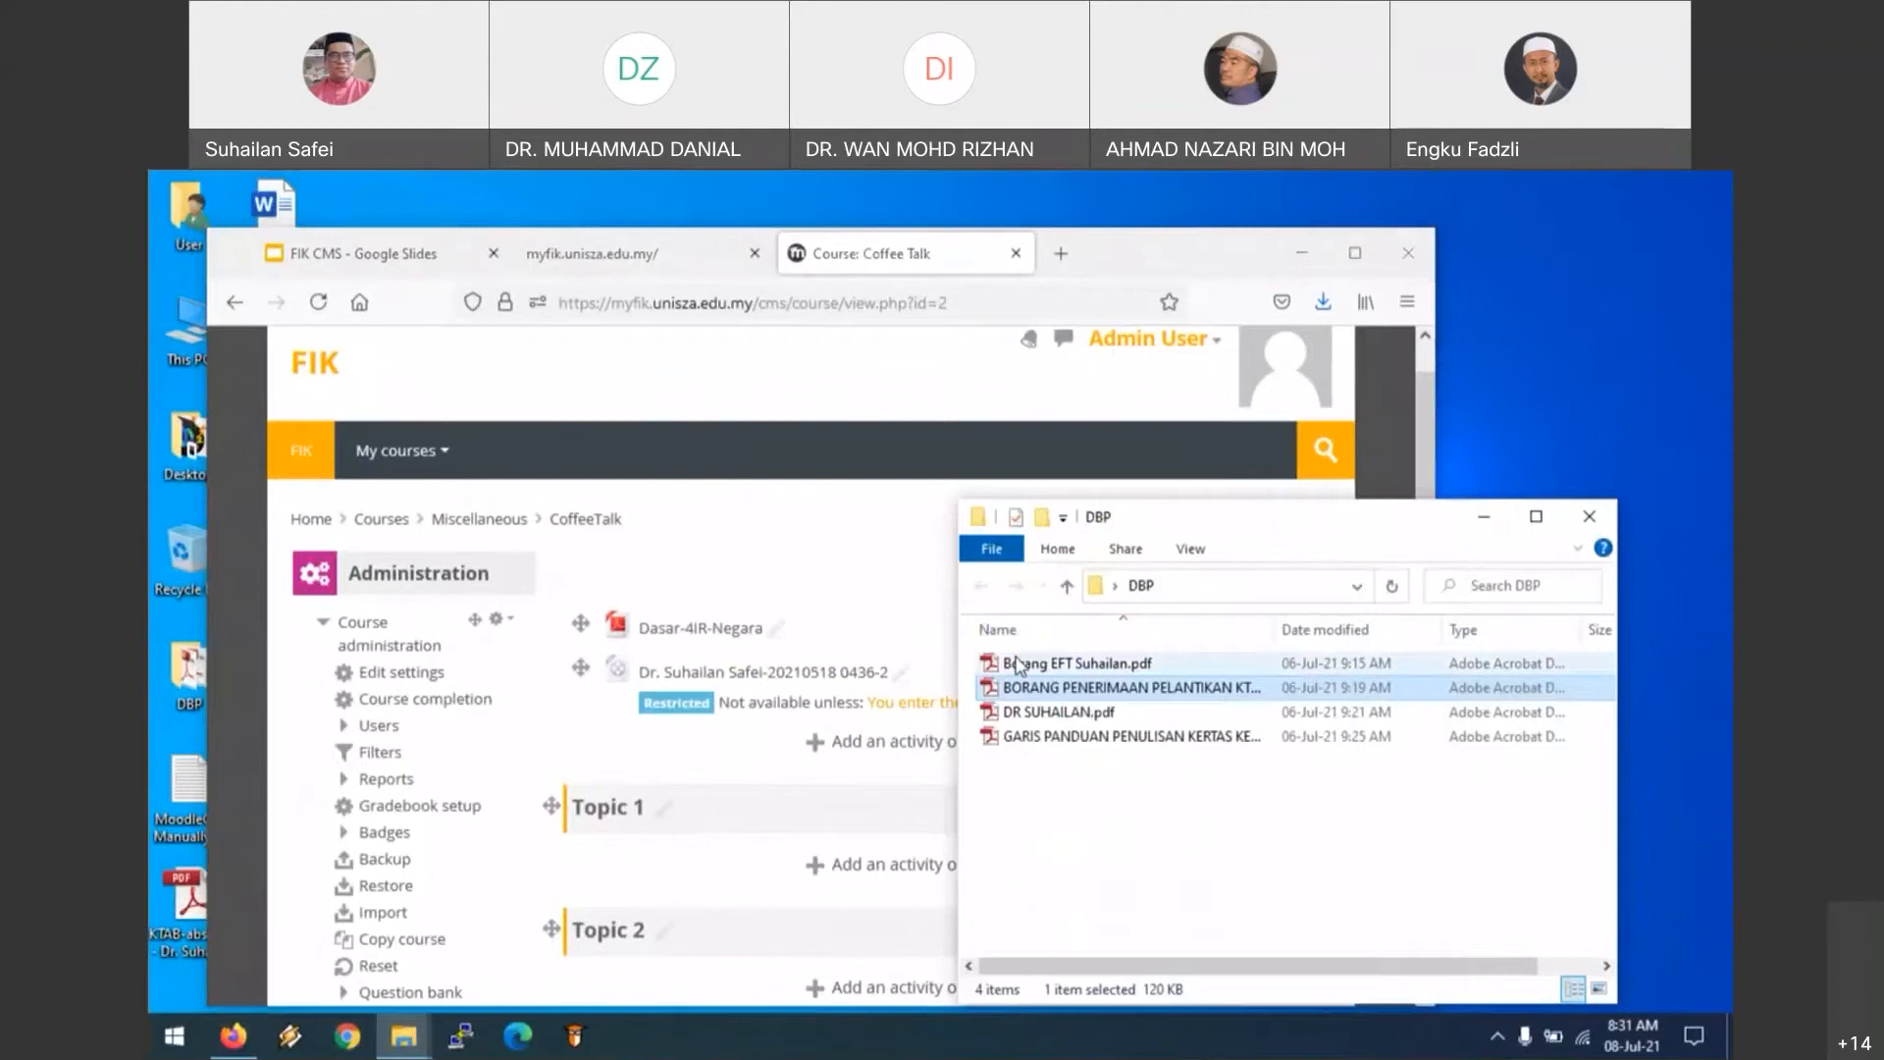
pyautogui.moveTo(1235, 530); pyautogui.dragTo(1289, 384)
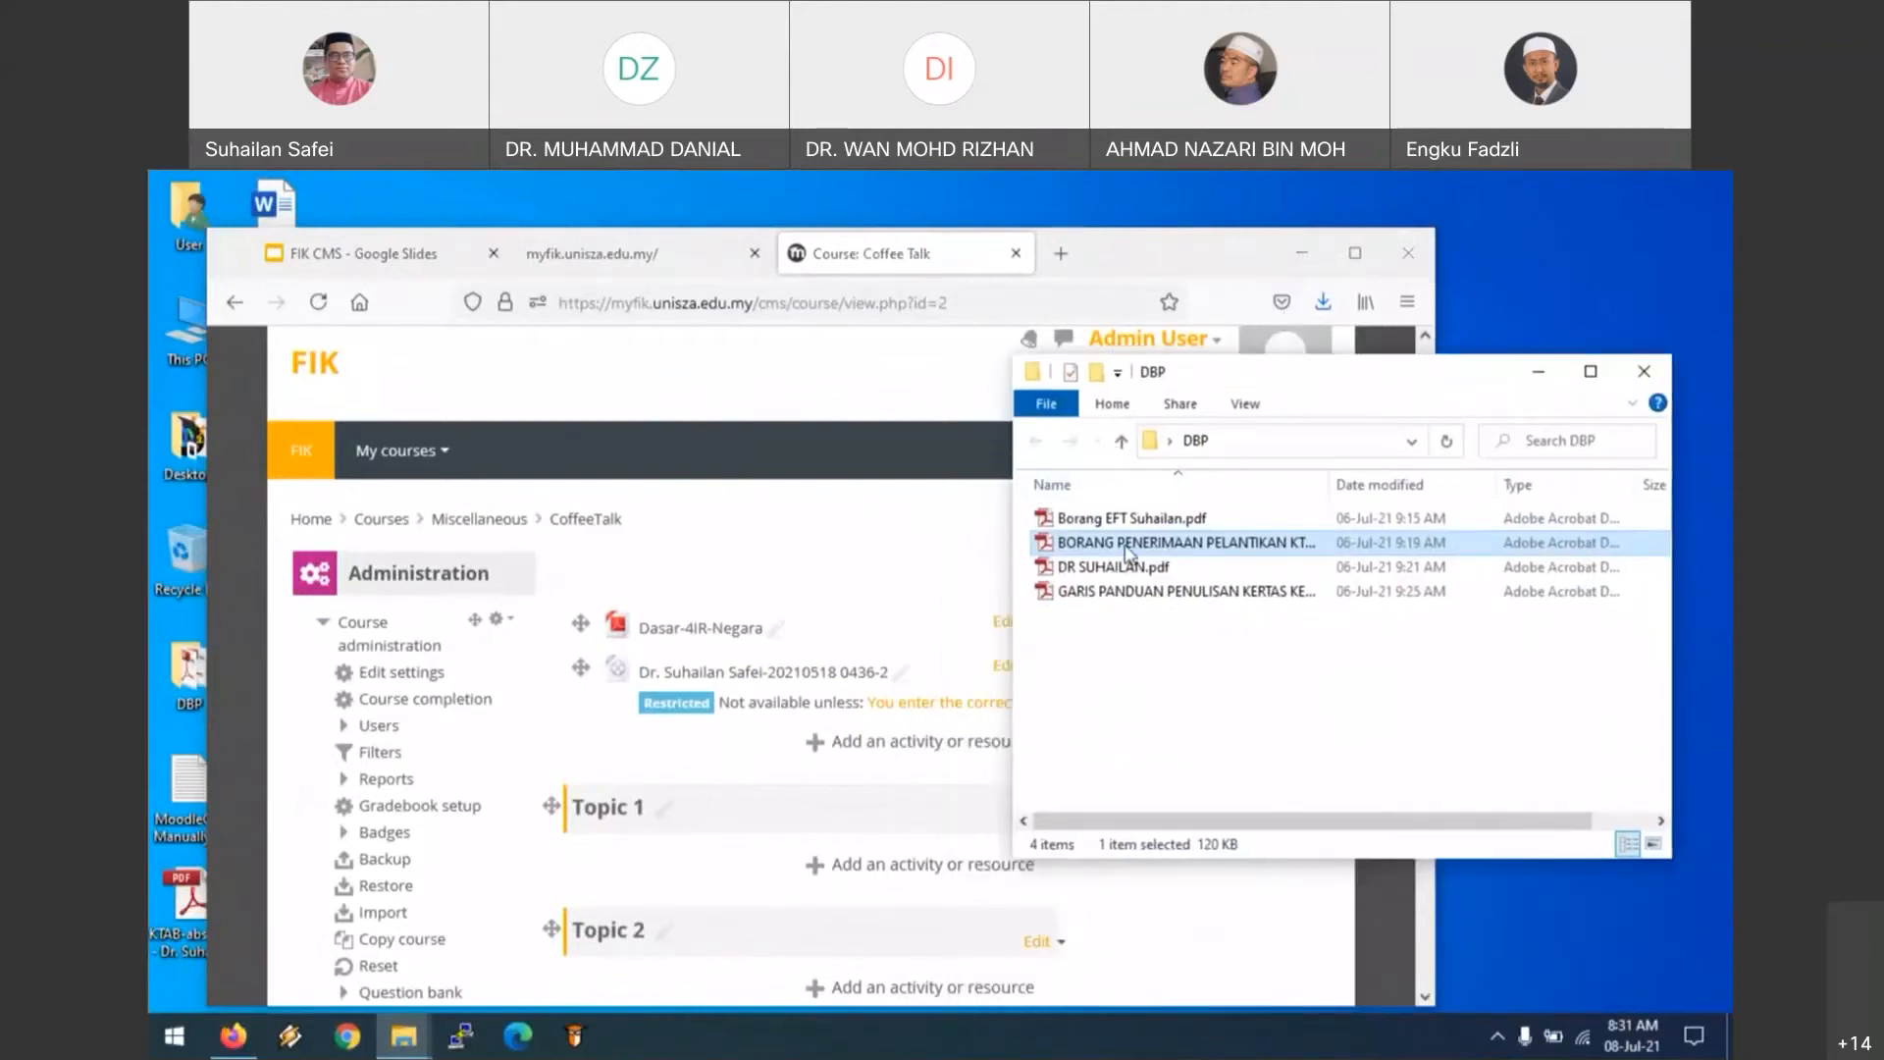
# Step: Try to upload GARIS PANDUAN PENULISAN KERTAS KERJA KTAB.pdf from the DBP folder into Topic 1, and dismiss the alert
pyautogui.moveTo(1127, 547); pyautogui.dragTo(1157, 652)
pyautogui.click(1225, 593)
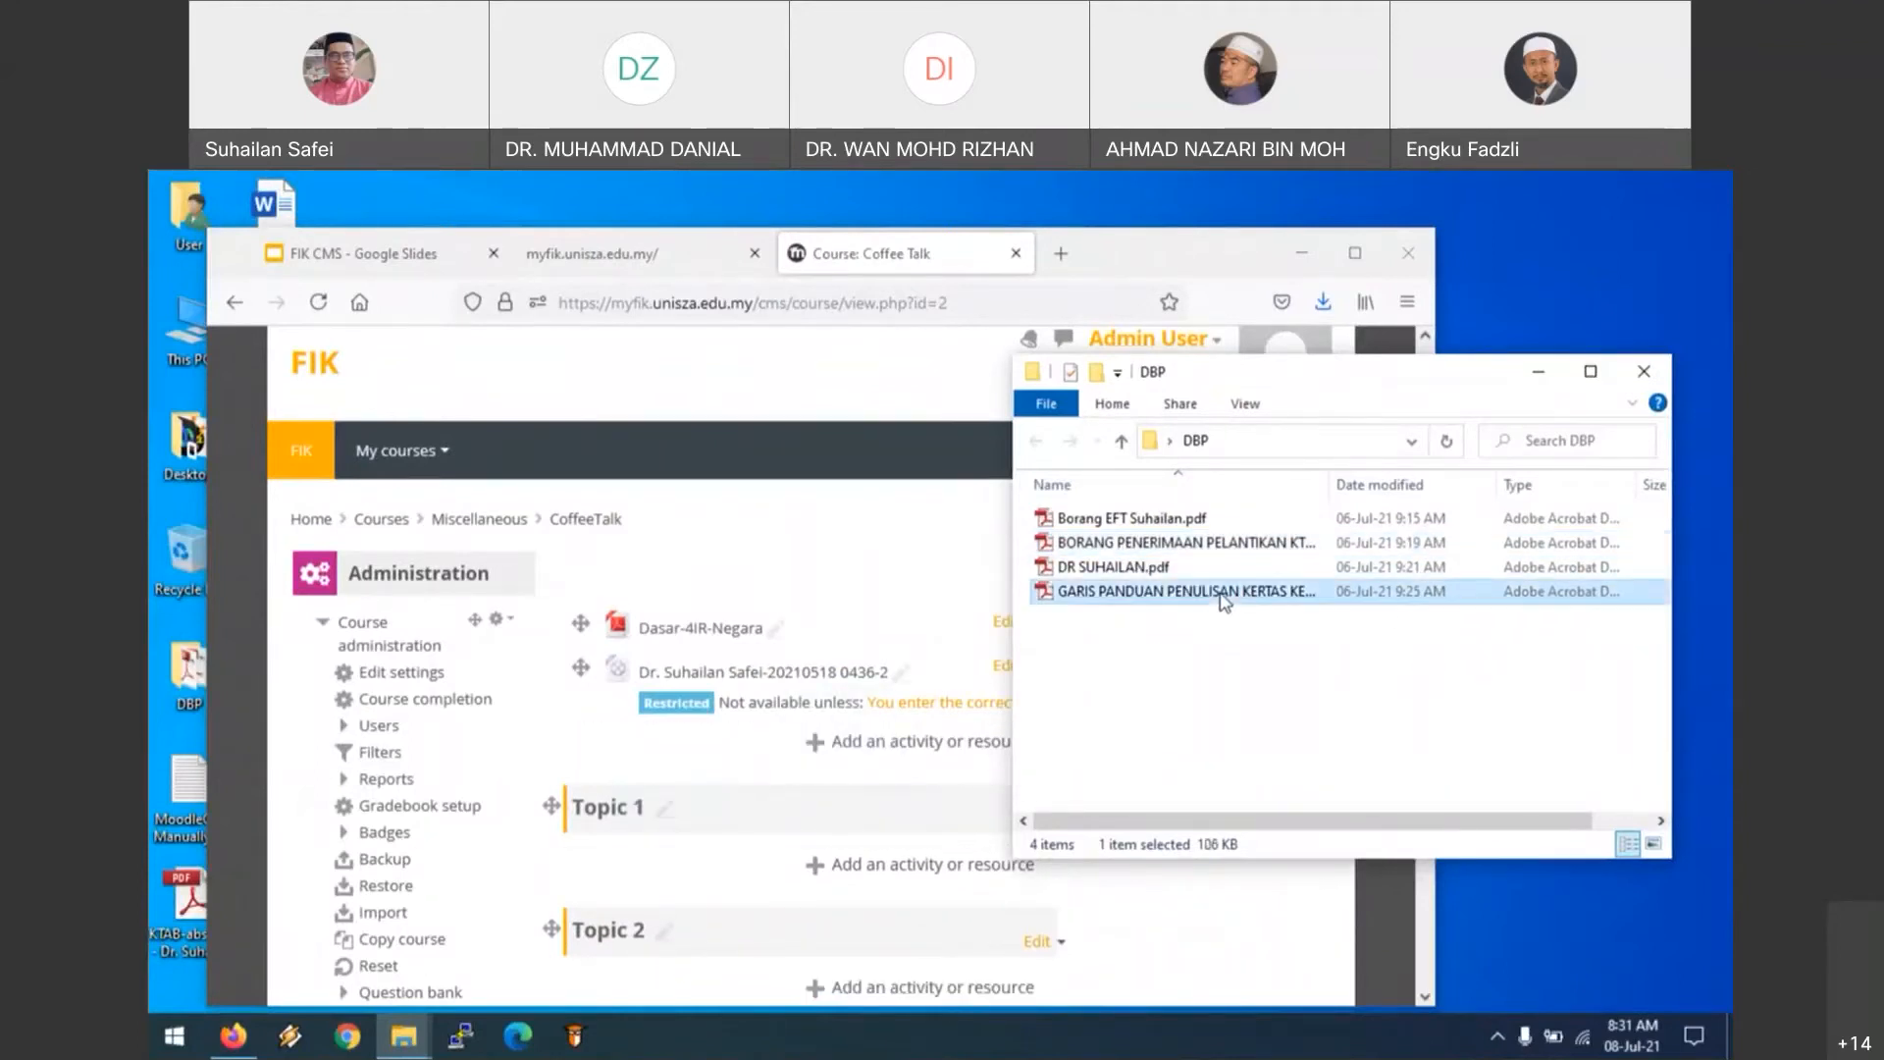
pyautogui.moveTo(1225, 600); pyautogui.dragTo(810, 880)
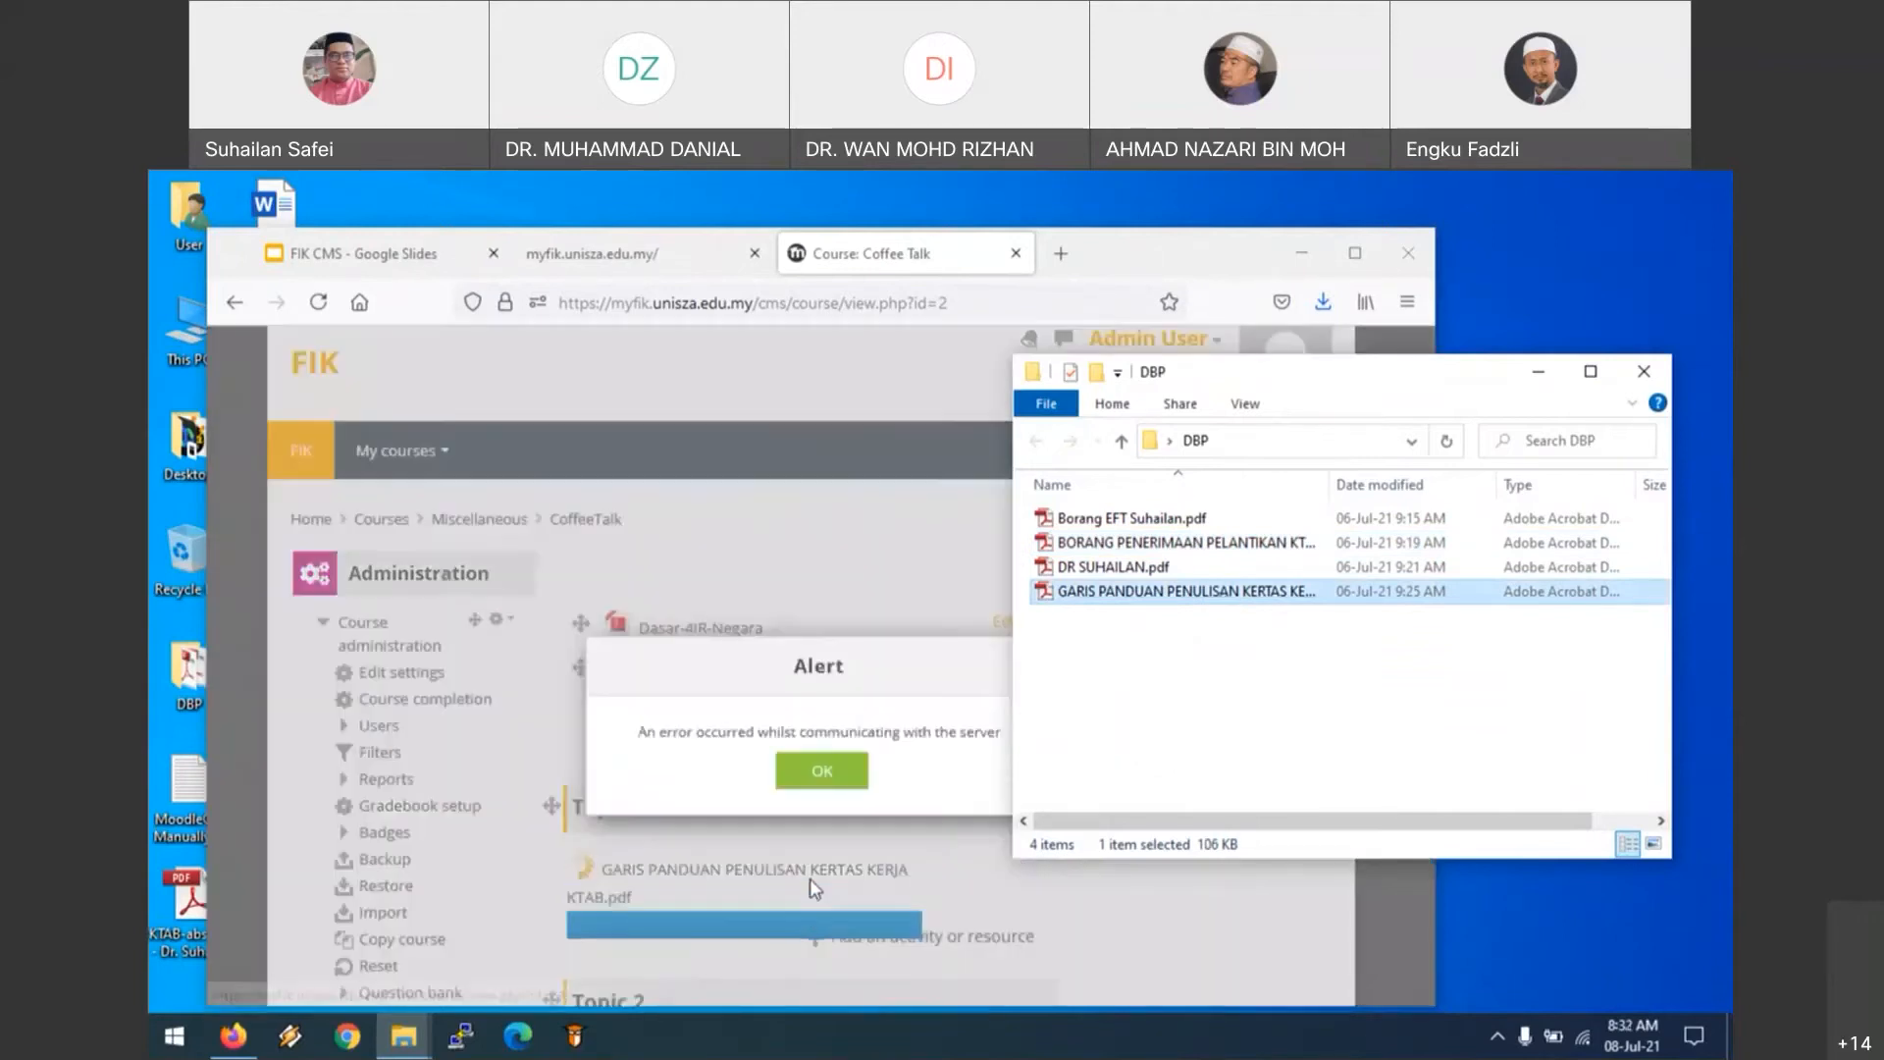
pyautogui.click(850, 768)
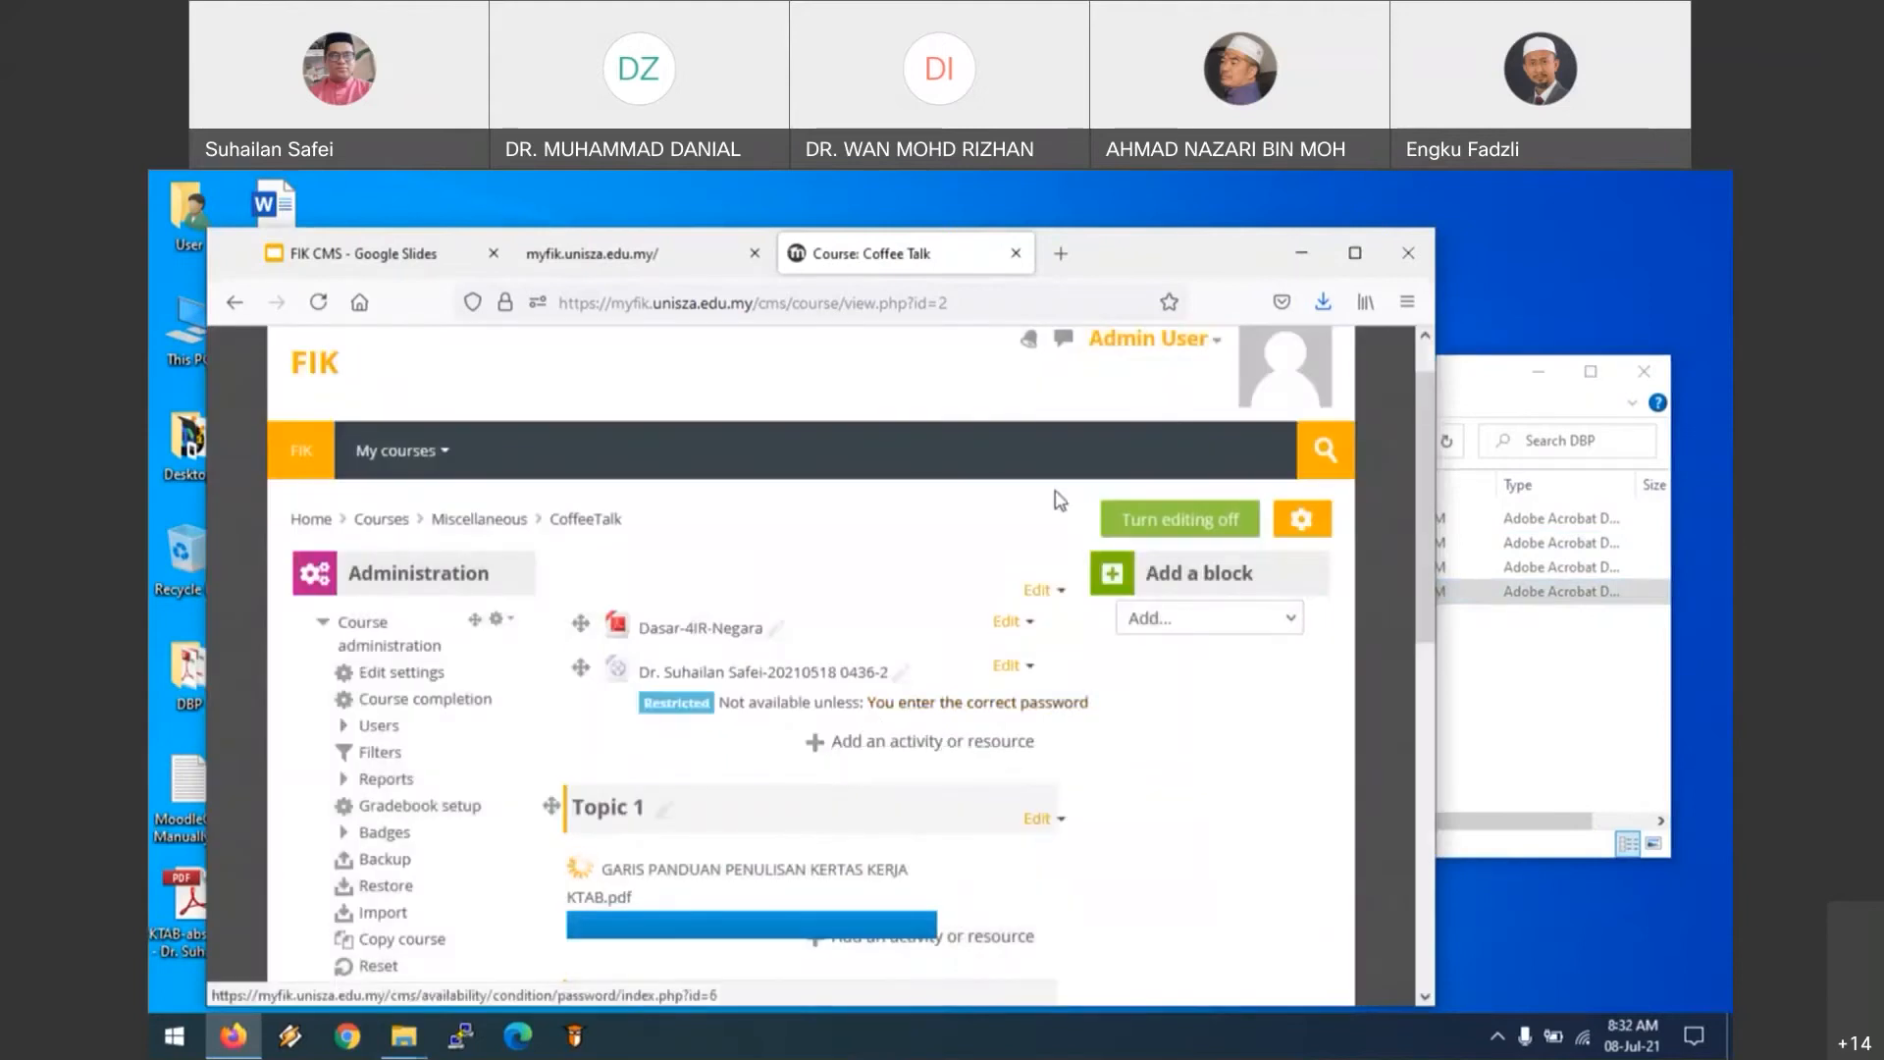
# Step: Maximize the browser window and view the password-restricted recording's page, returning to the Coffee Talk course
pyautogui.click(1364, 255)
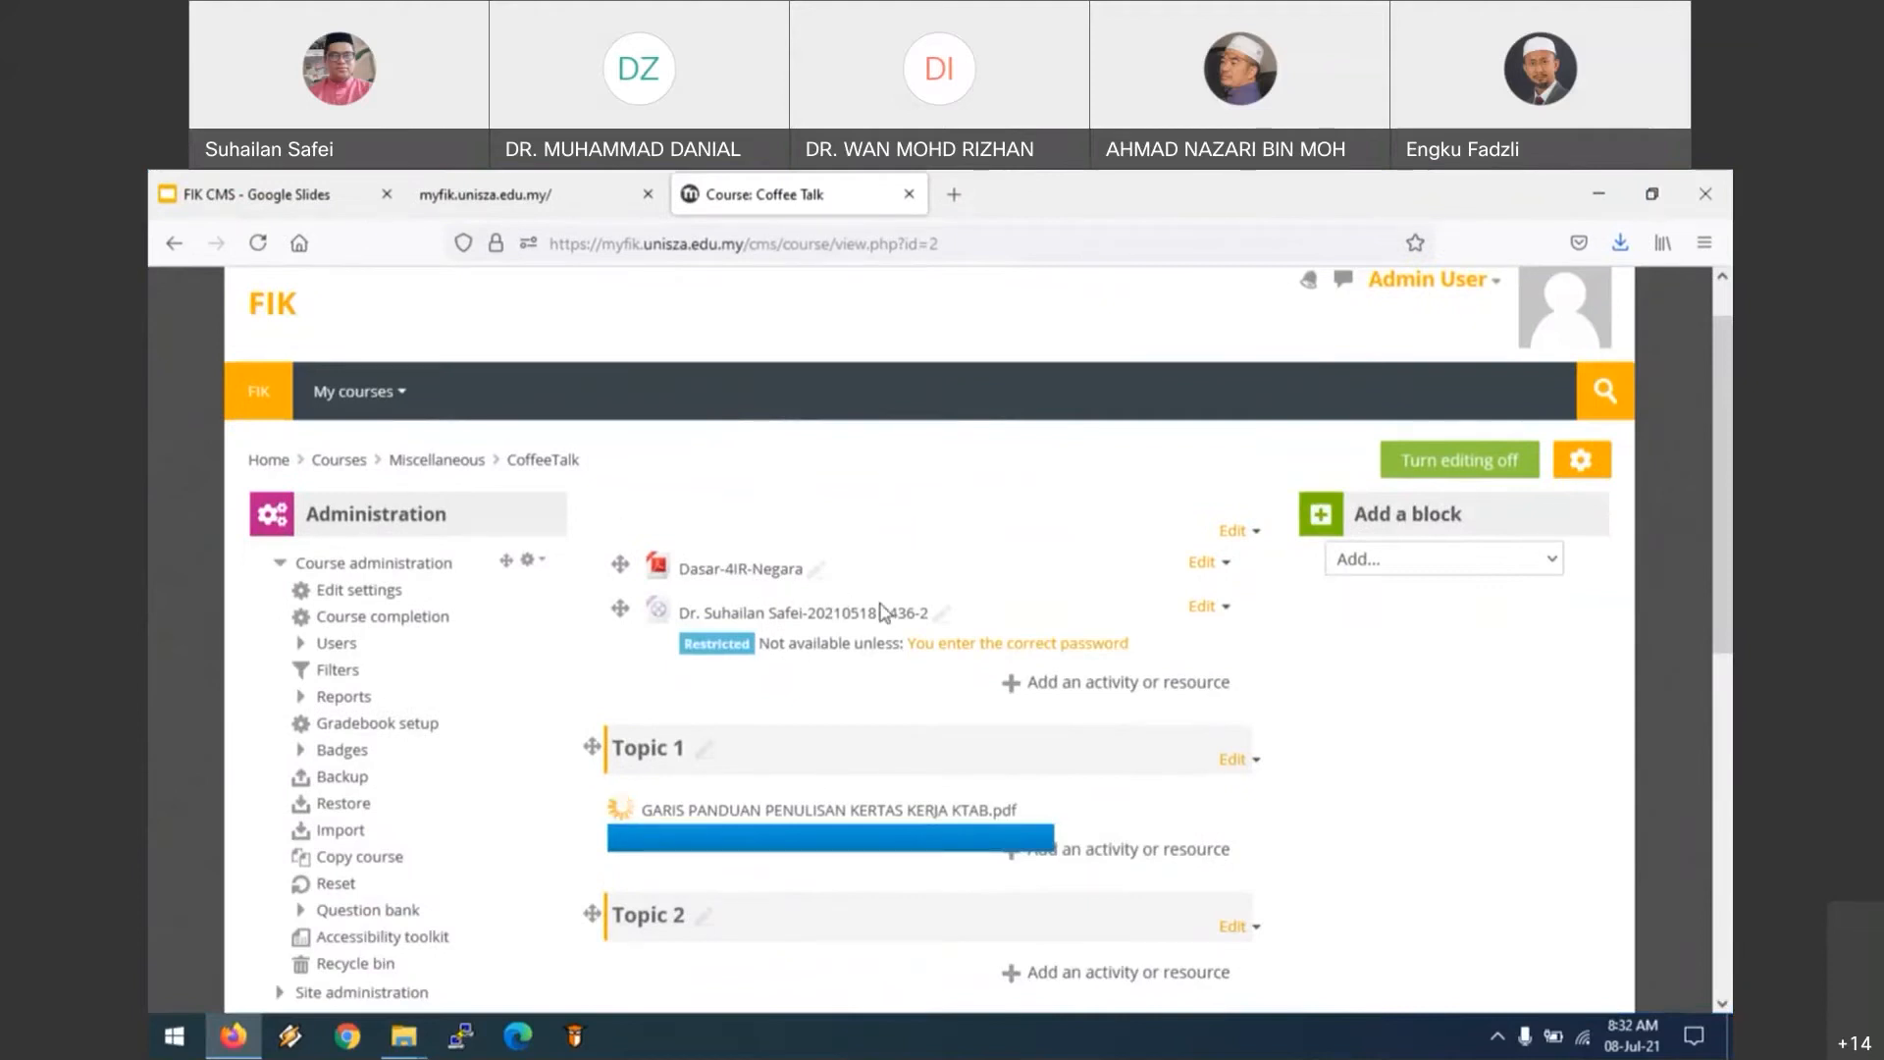
pyautogui.click(940, 617)
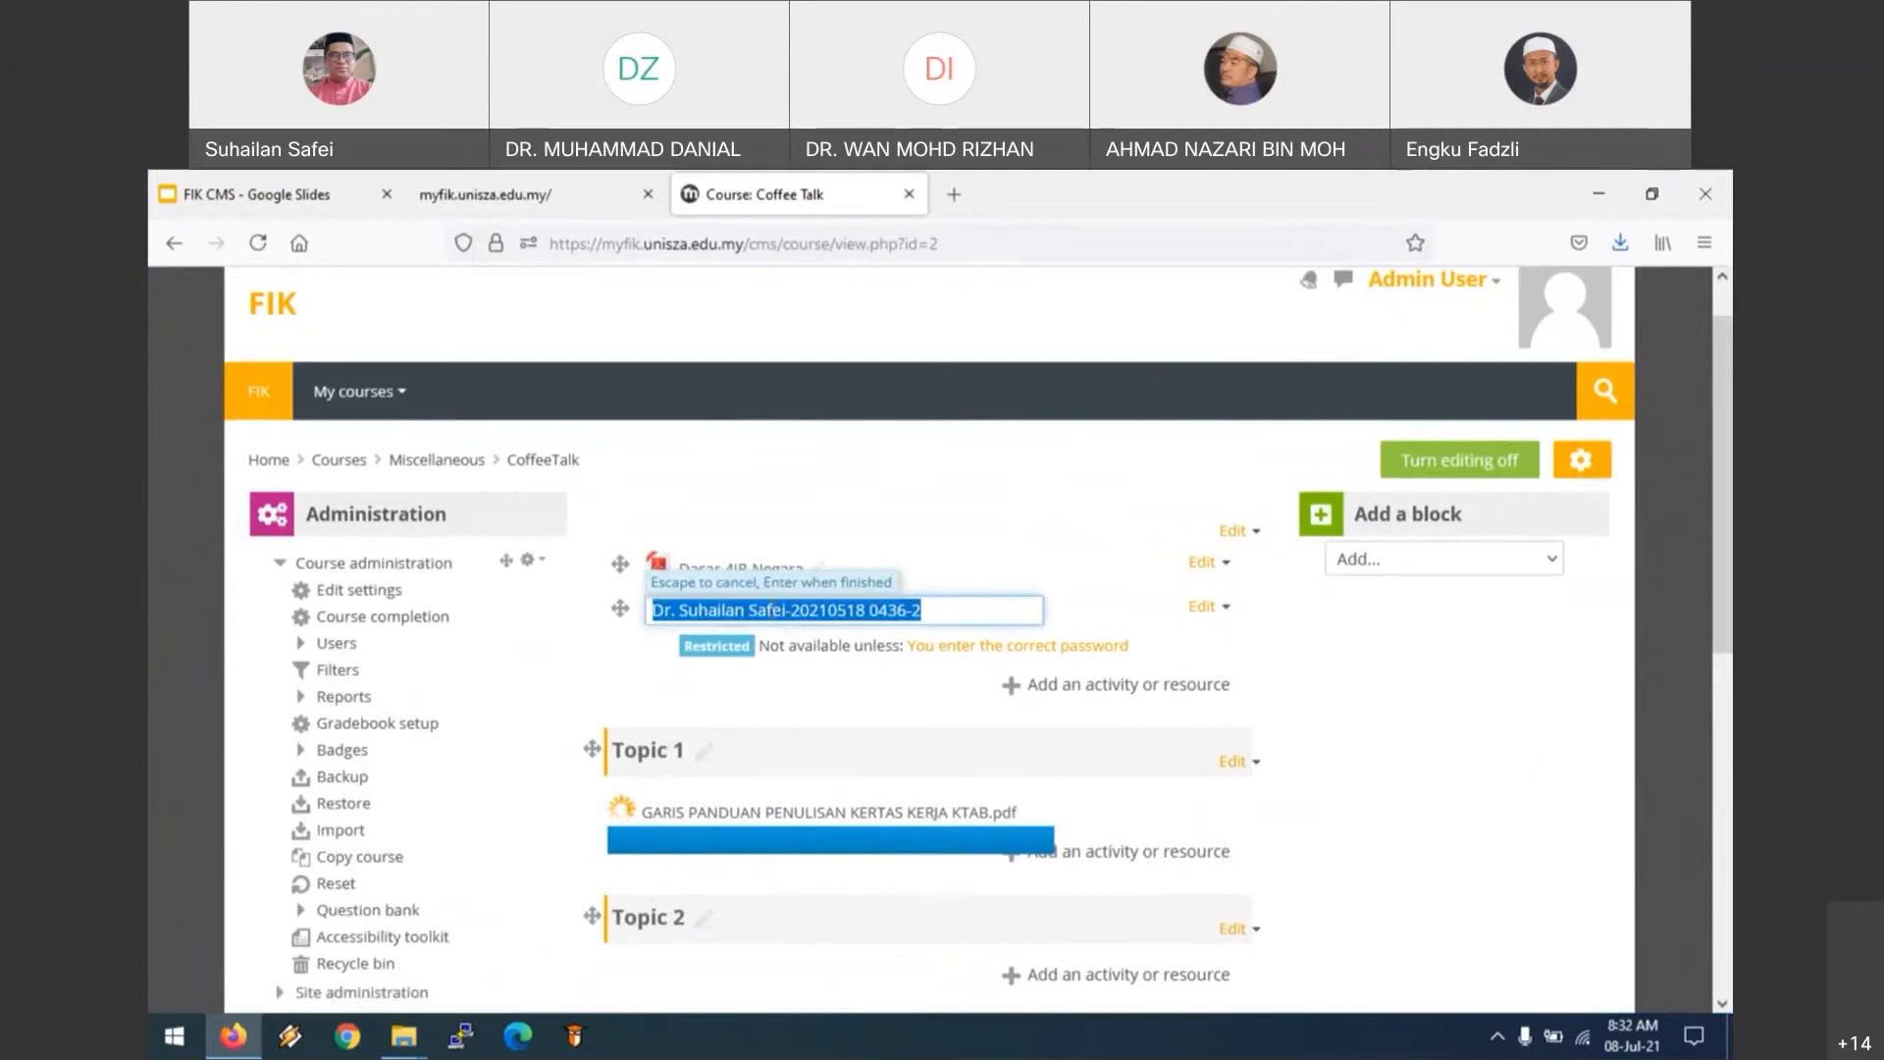
pyautogui.click(850, 516)
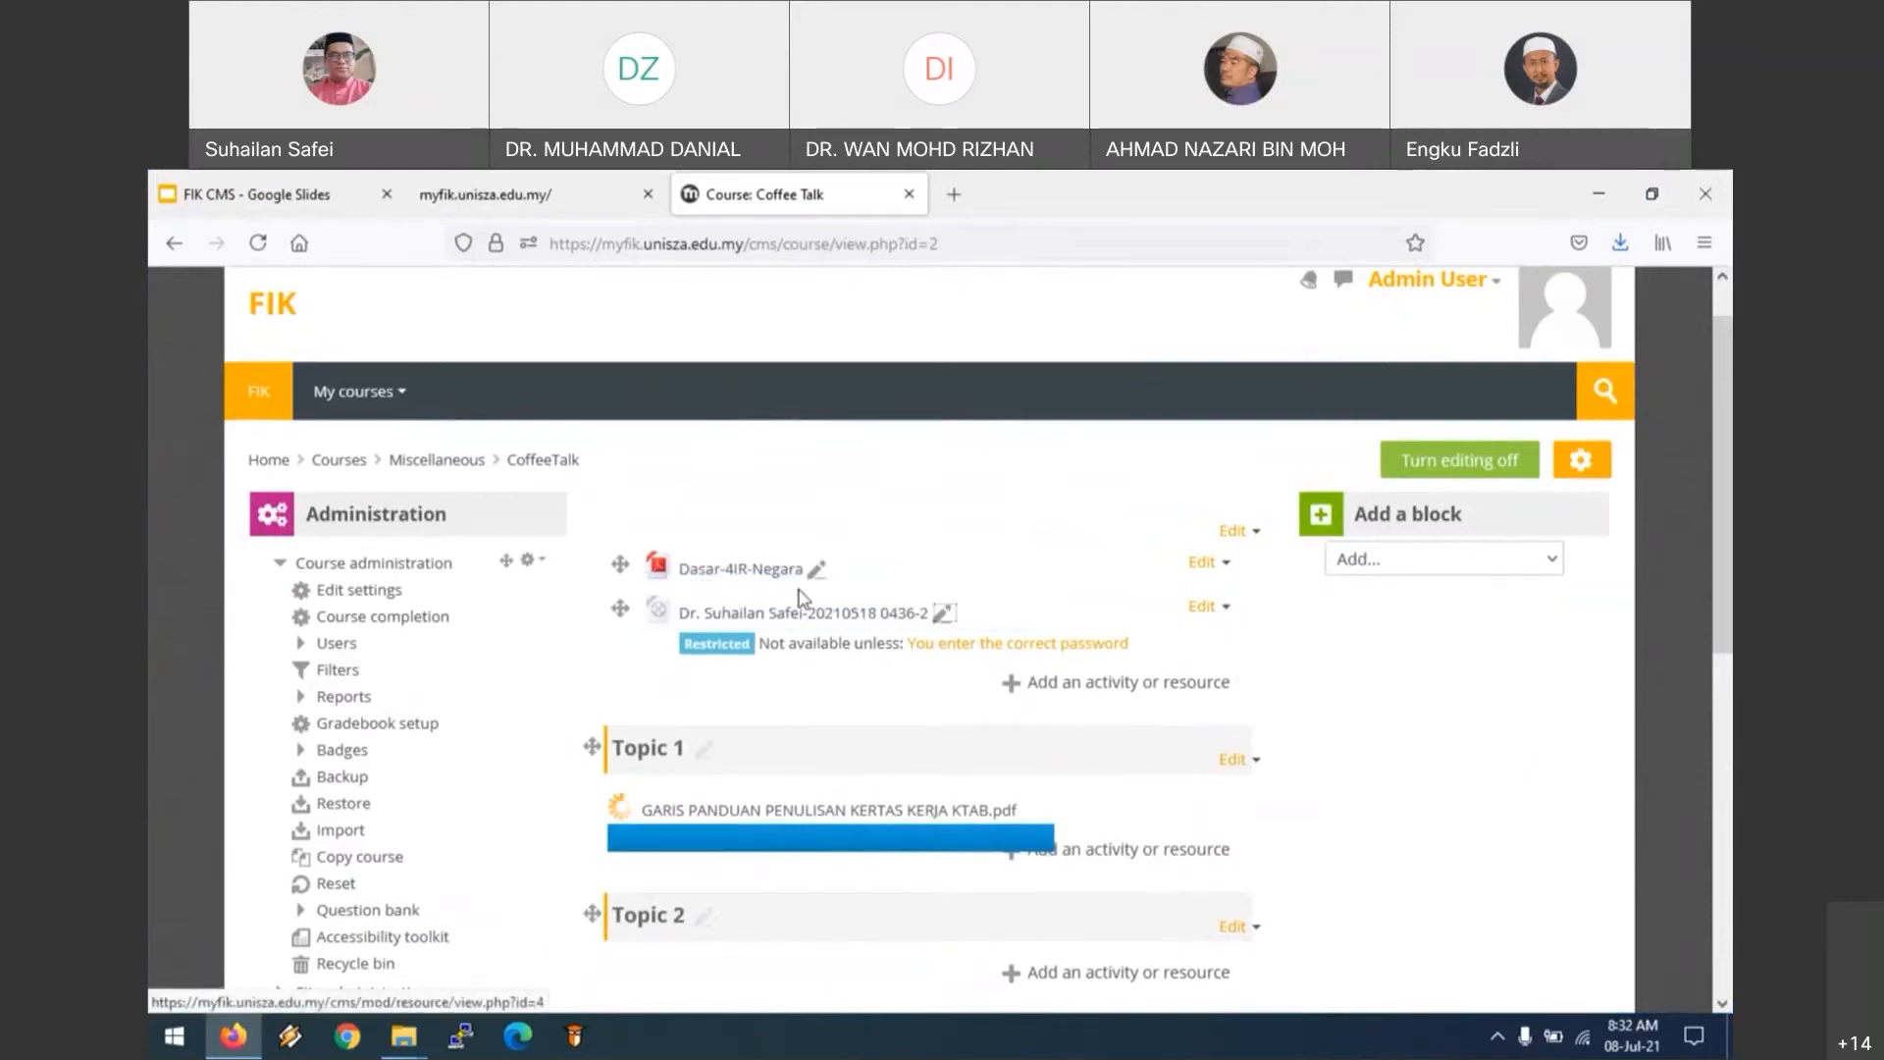
pyautogui.click(705, 617)
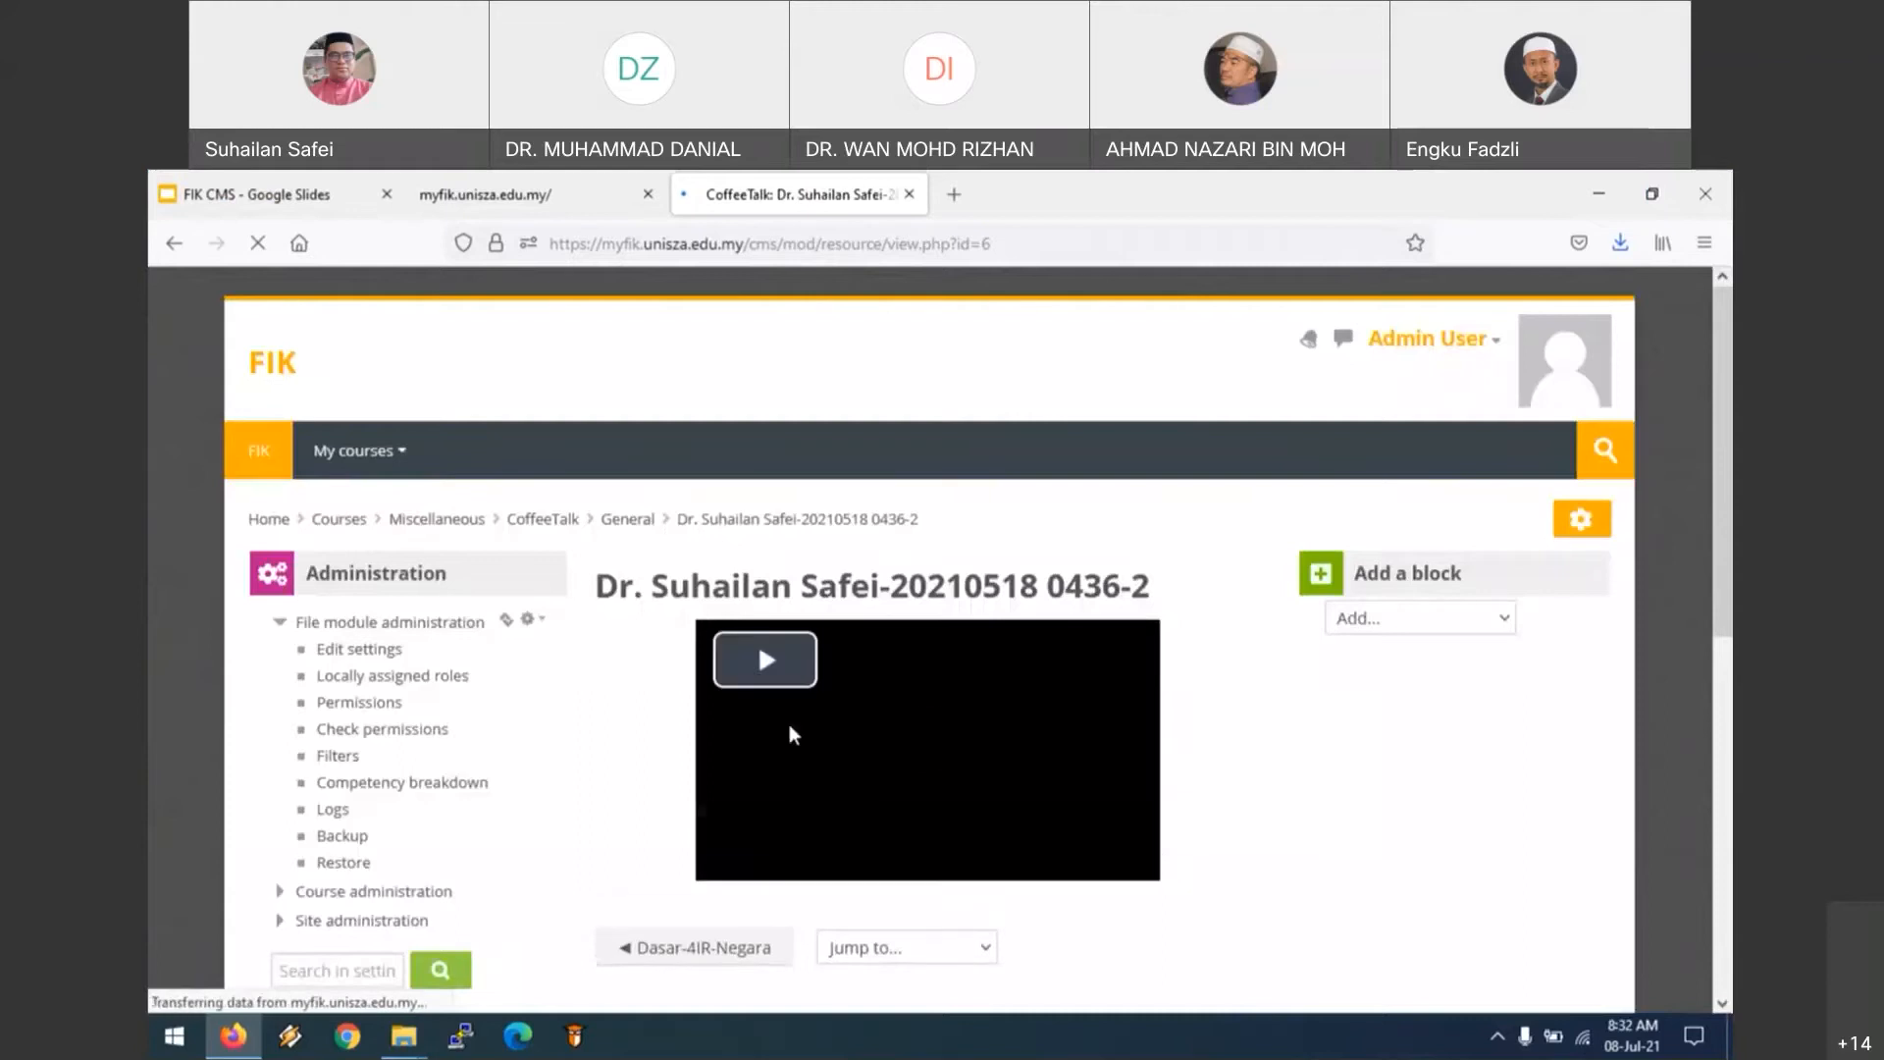
pyautogui.click(175, 243)
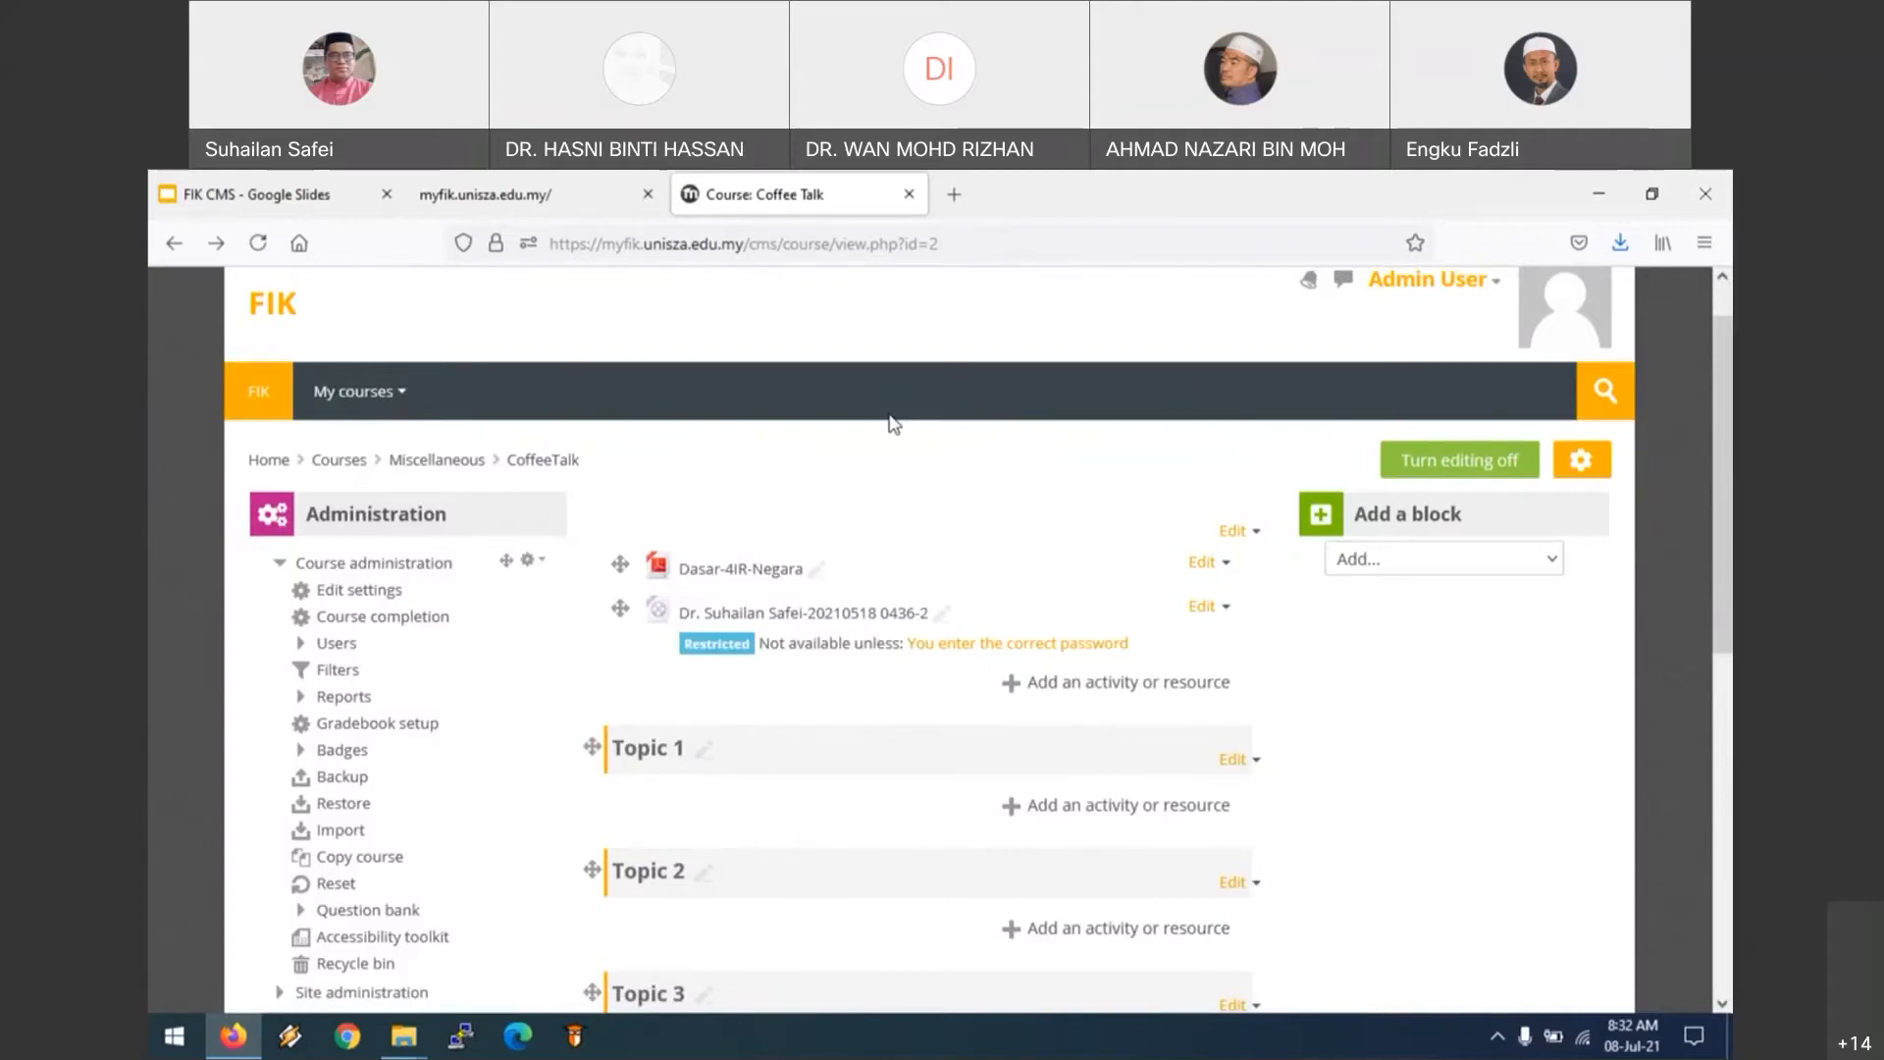
# Step: Collapse the course administration options and open course and category management under the site administration's Courses section
pyautogui.scroll(-3, 687, 485)
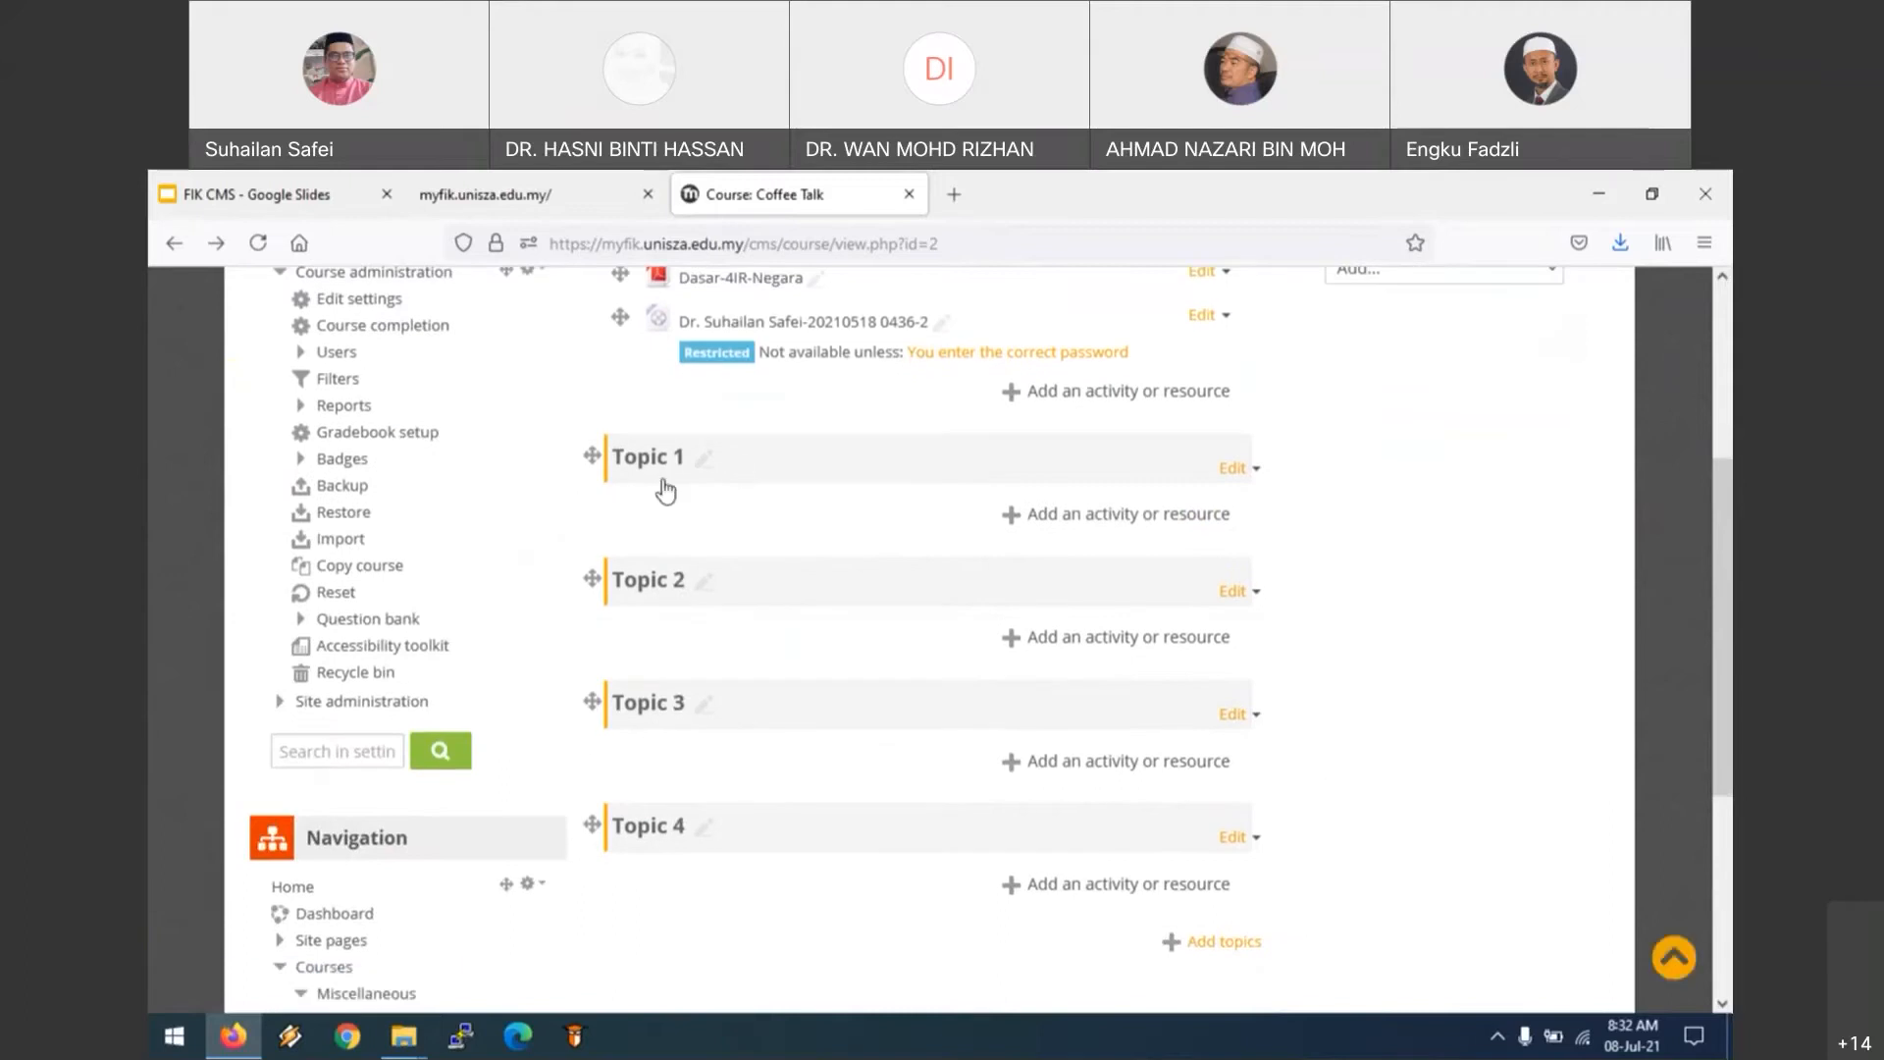
pyautogui.click(278, 703)
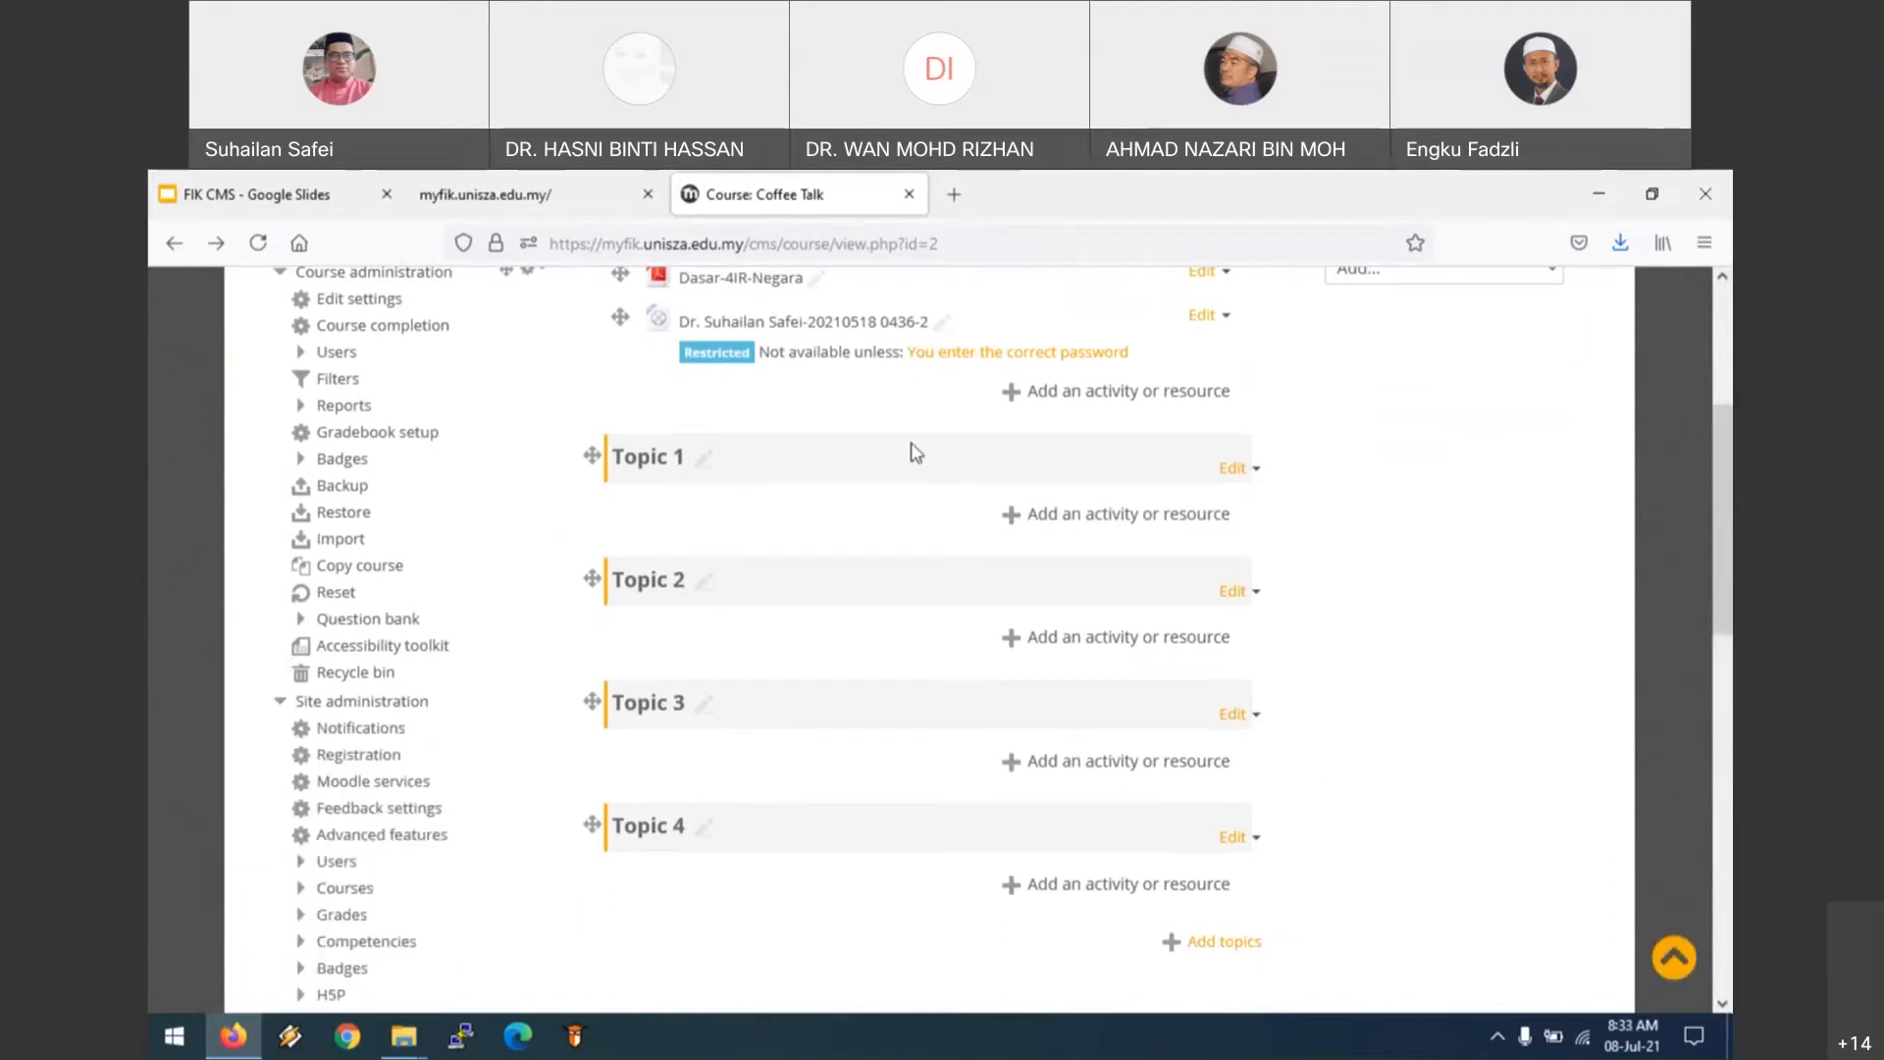
pyautogui.scroll(4, 589, 508)
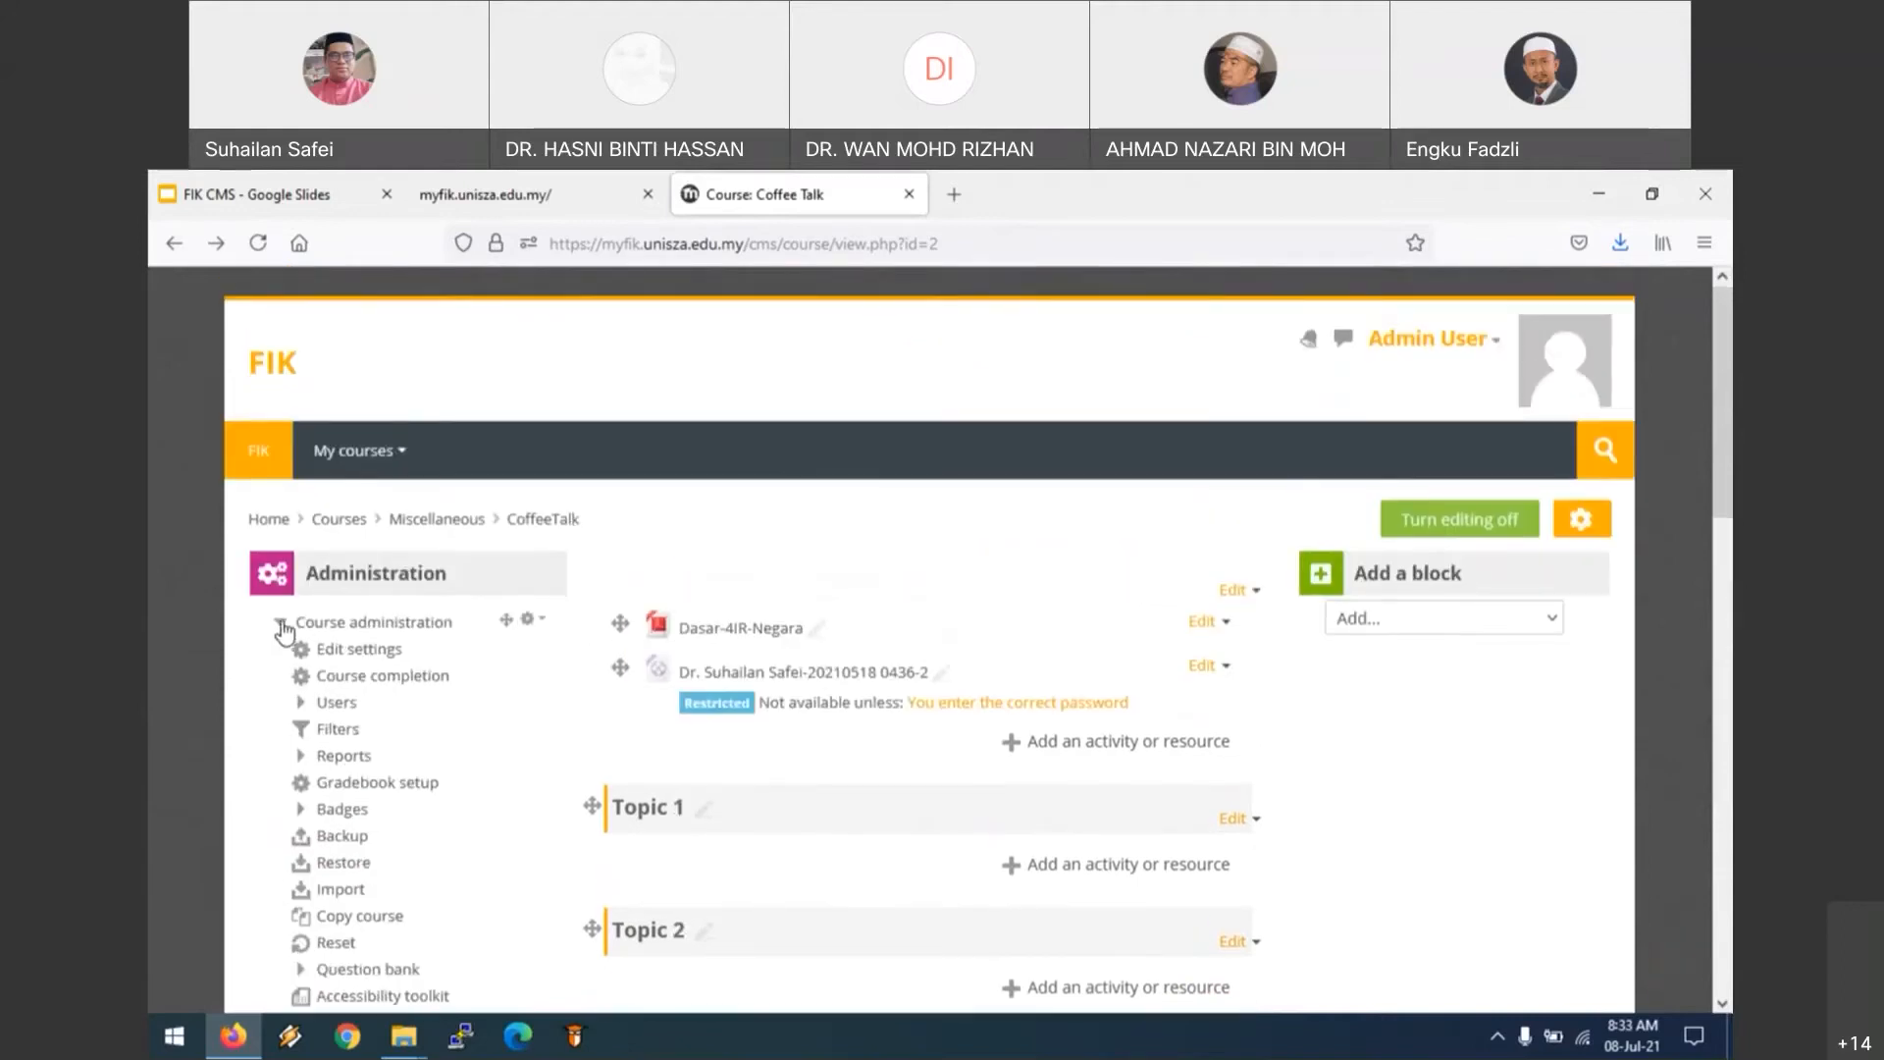
pyautogui.click(283, 626)
pyautogui.scroll(-2, 422, 657)
pyautogui.scroll(-1, 422, 661)
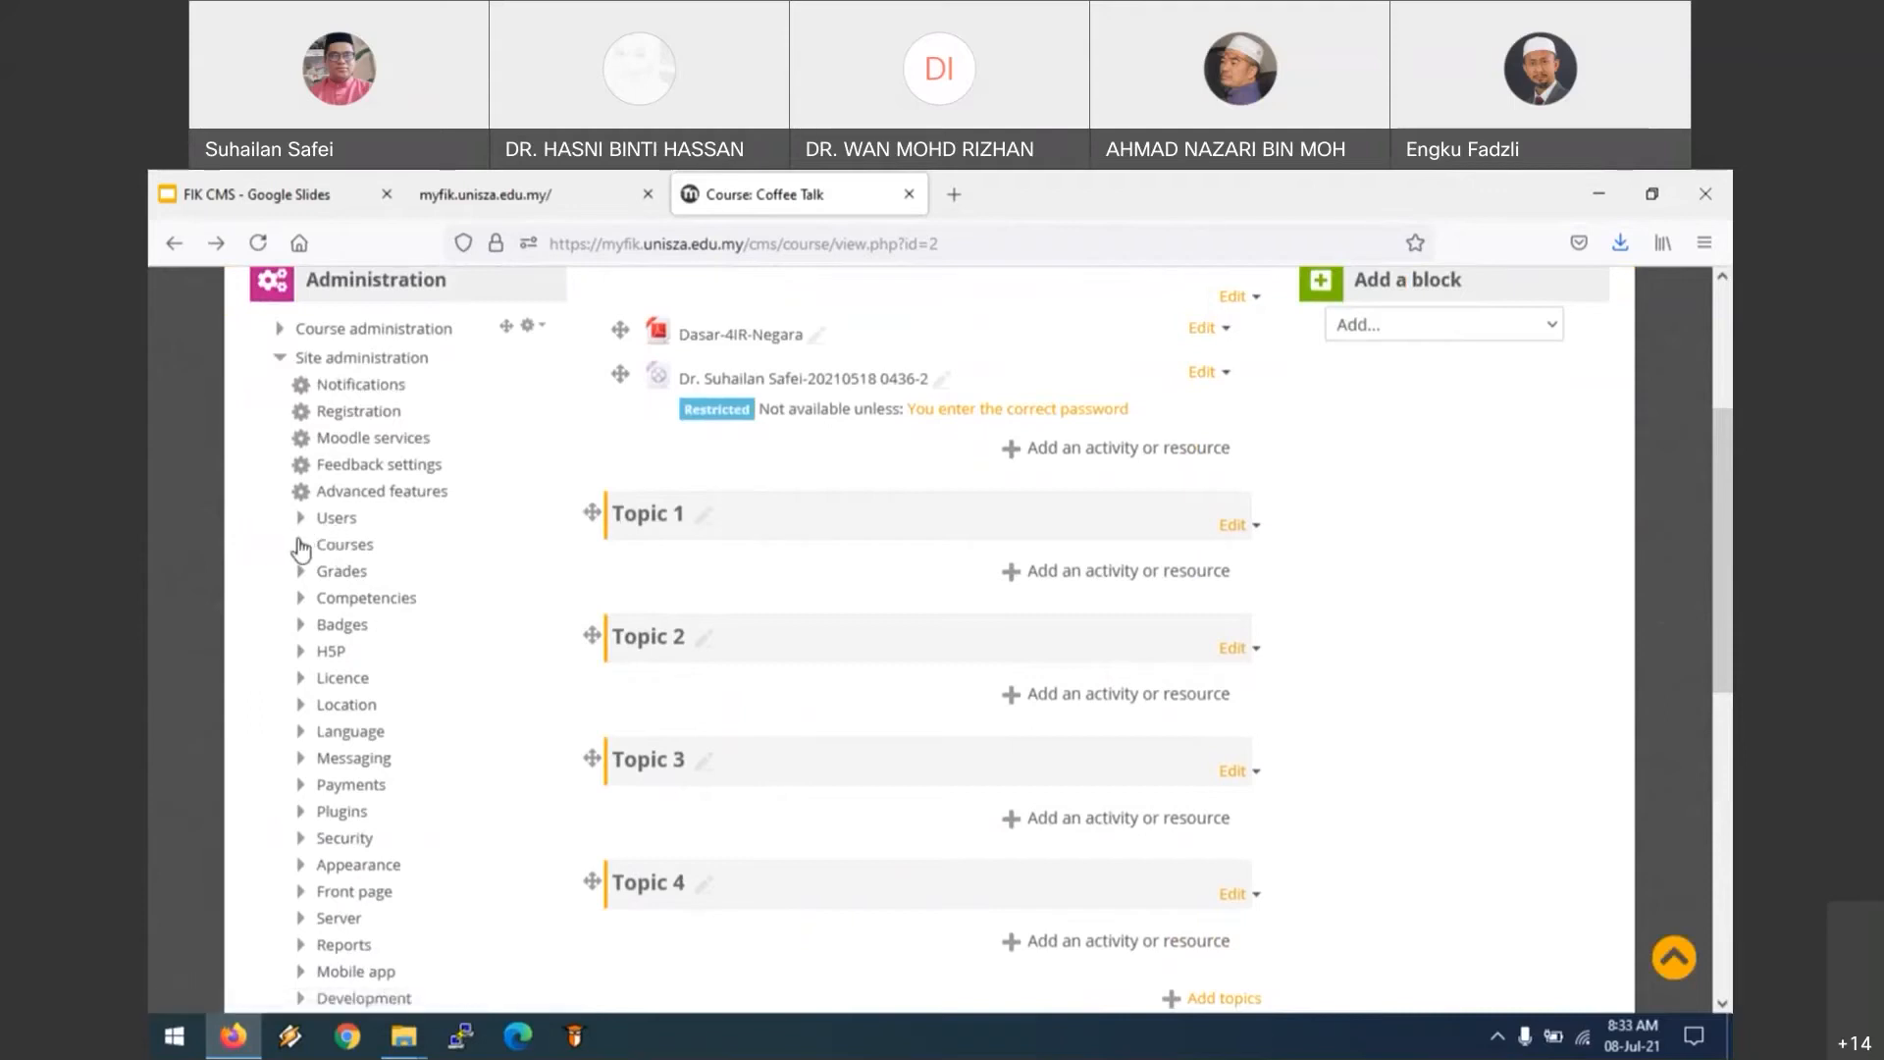
pyautogui.click(302, 548)
pyautogui.click(369, 579)
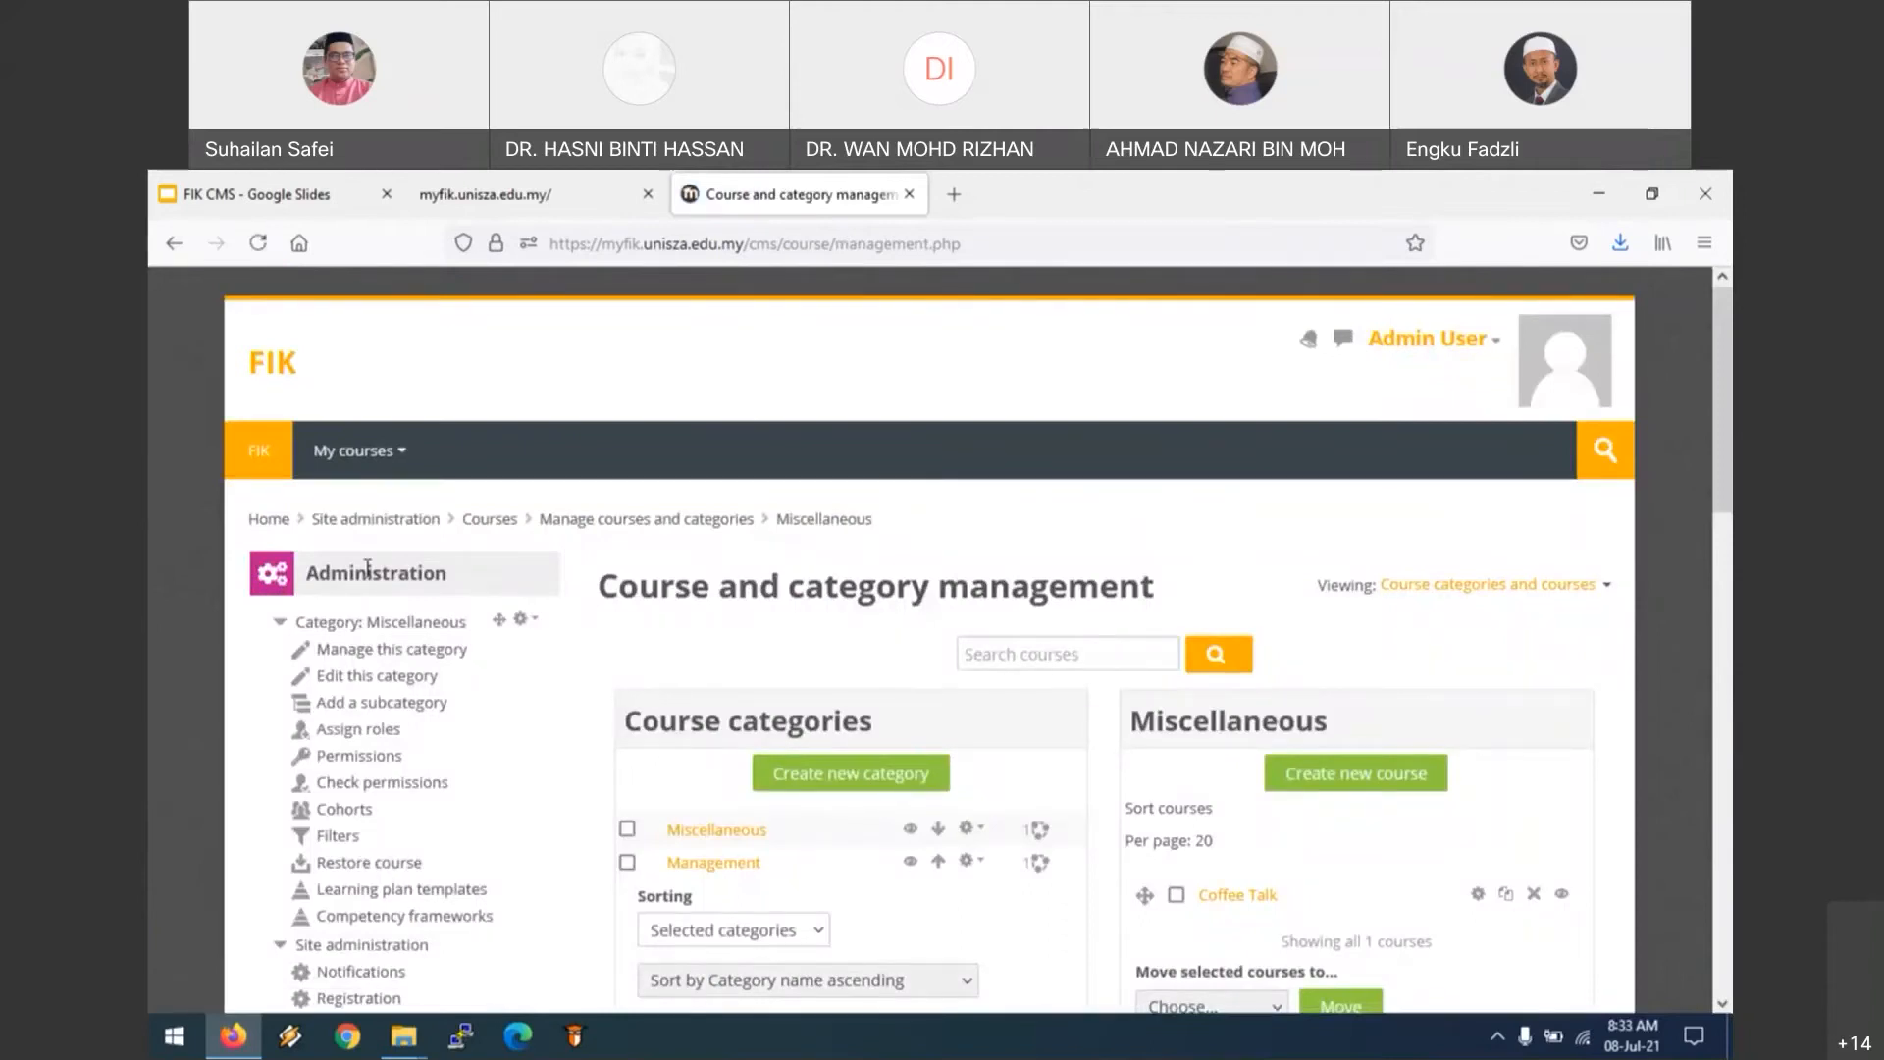
# Step: Open the site home page in a separate tab, review its available courses, and return to course and category management
pyautogui.middleClick(263, 469)
pyautogui.click(987, 196)
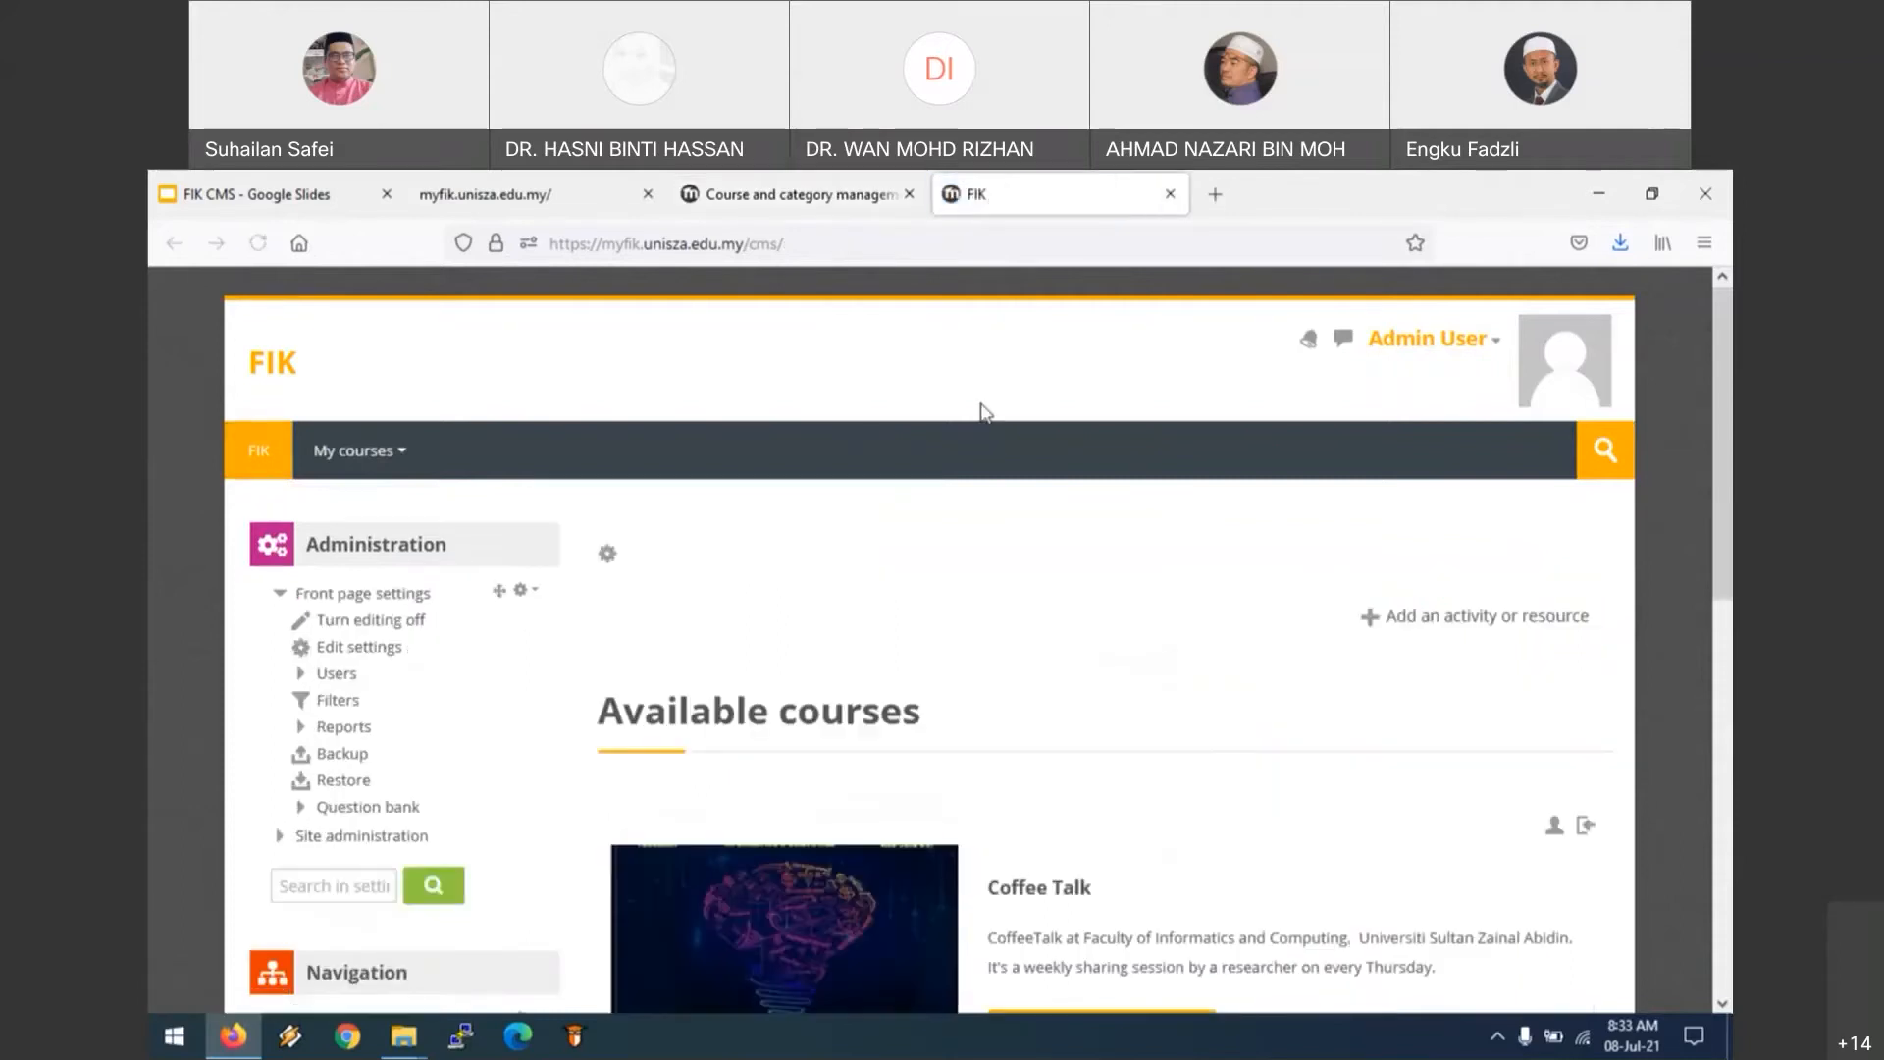
pyautogui.scroll(-5, 916, 618)
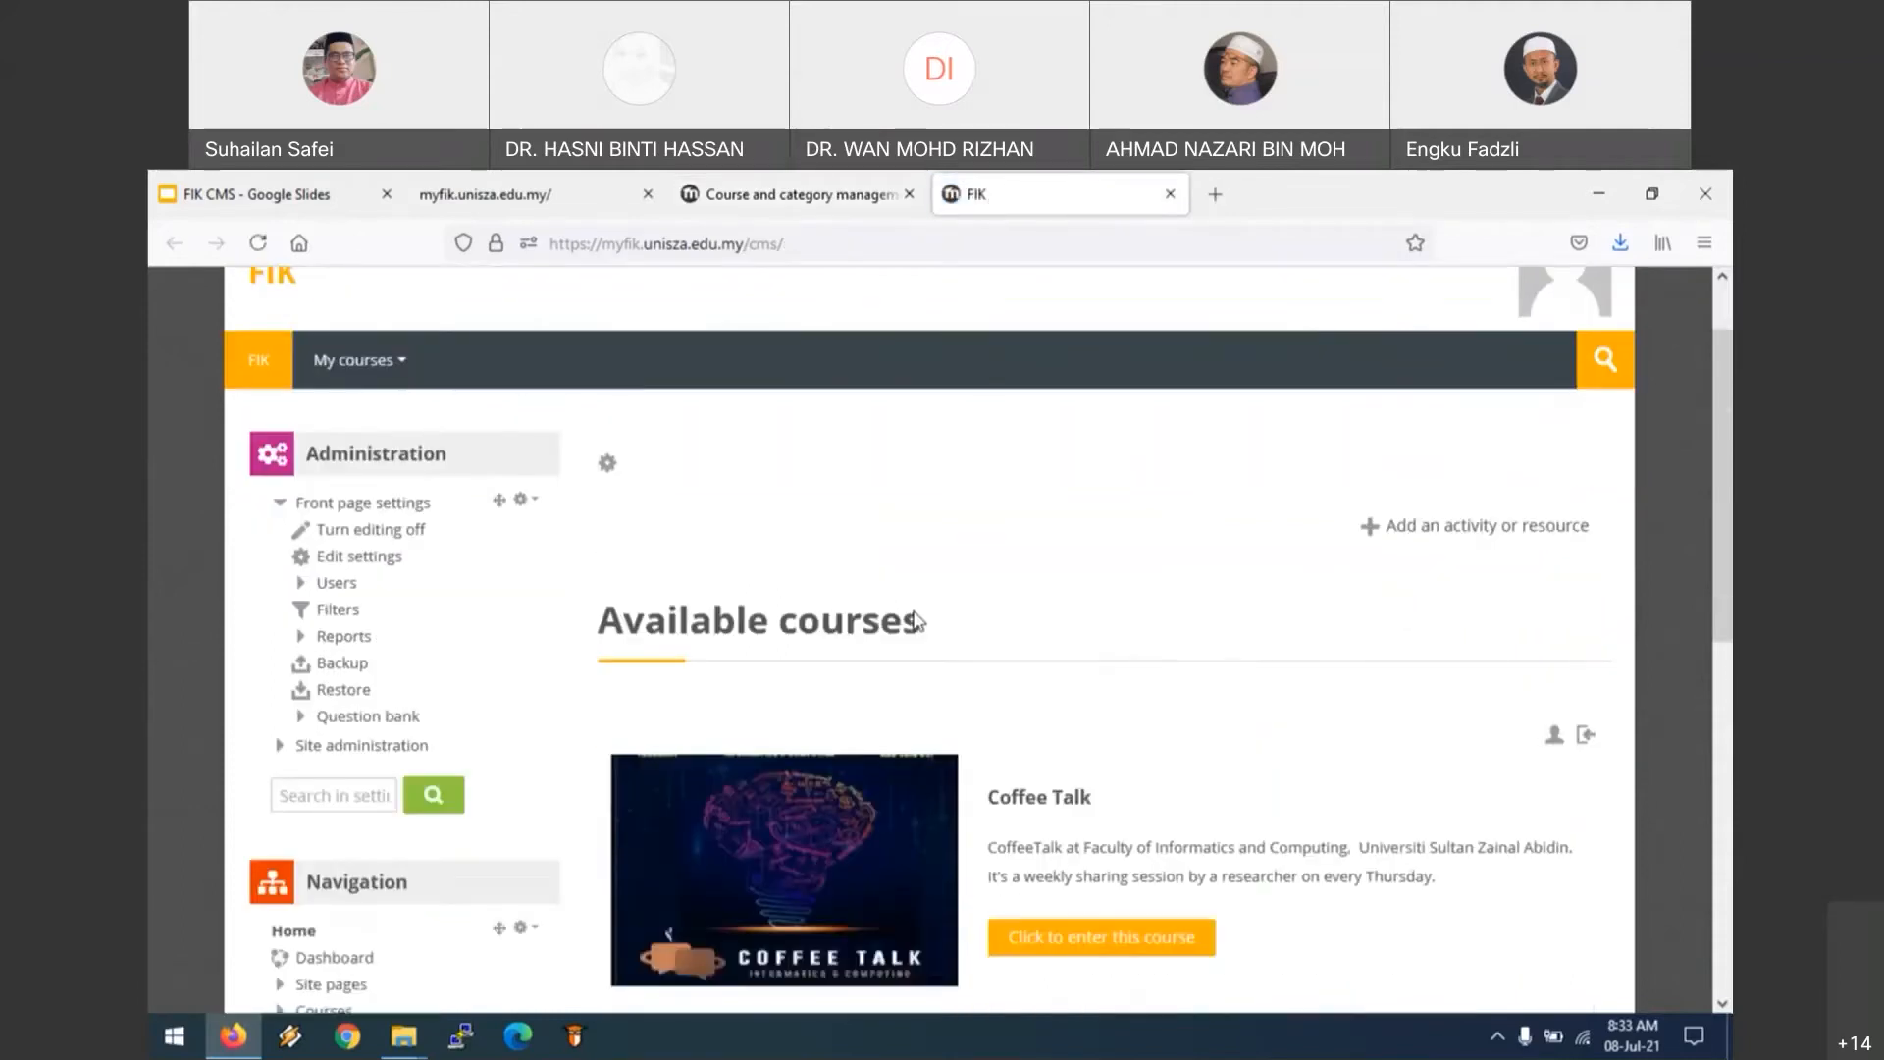
pyautogui.scroll(-3, 917, 620)
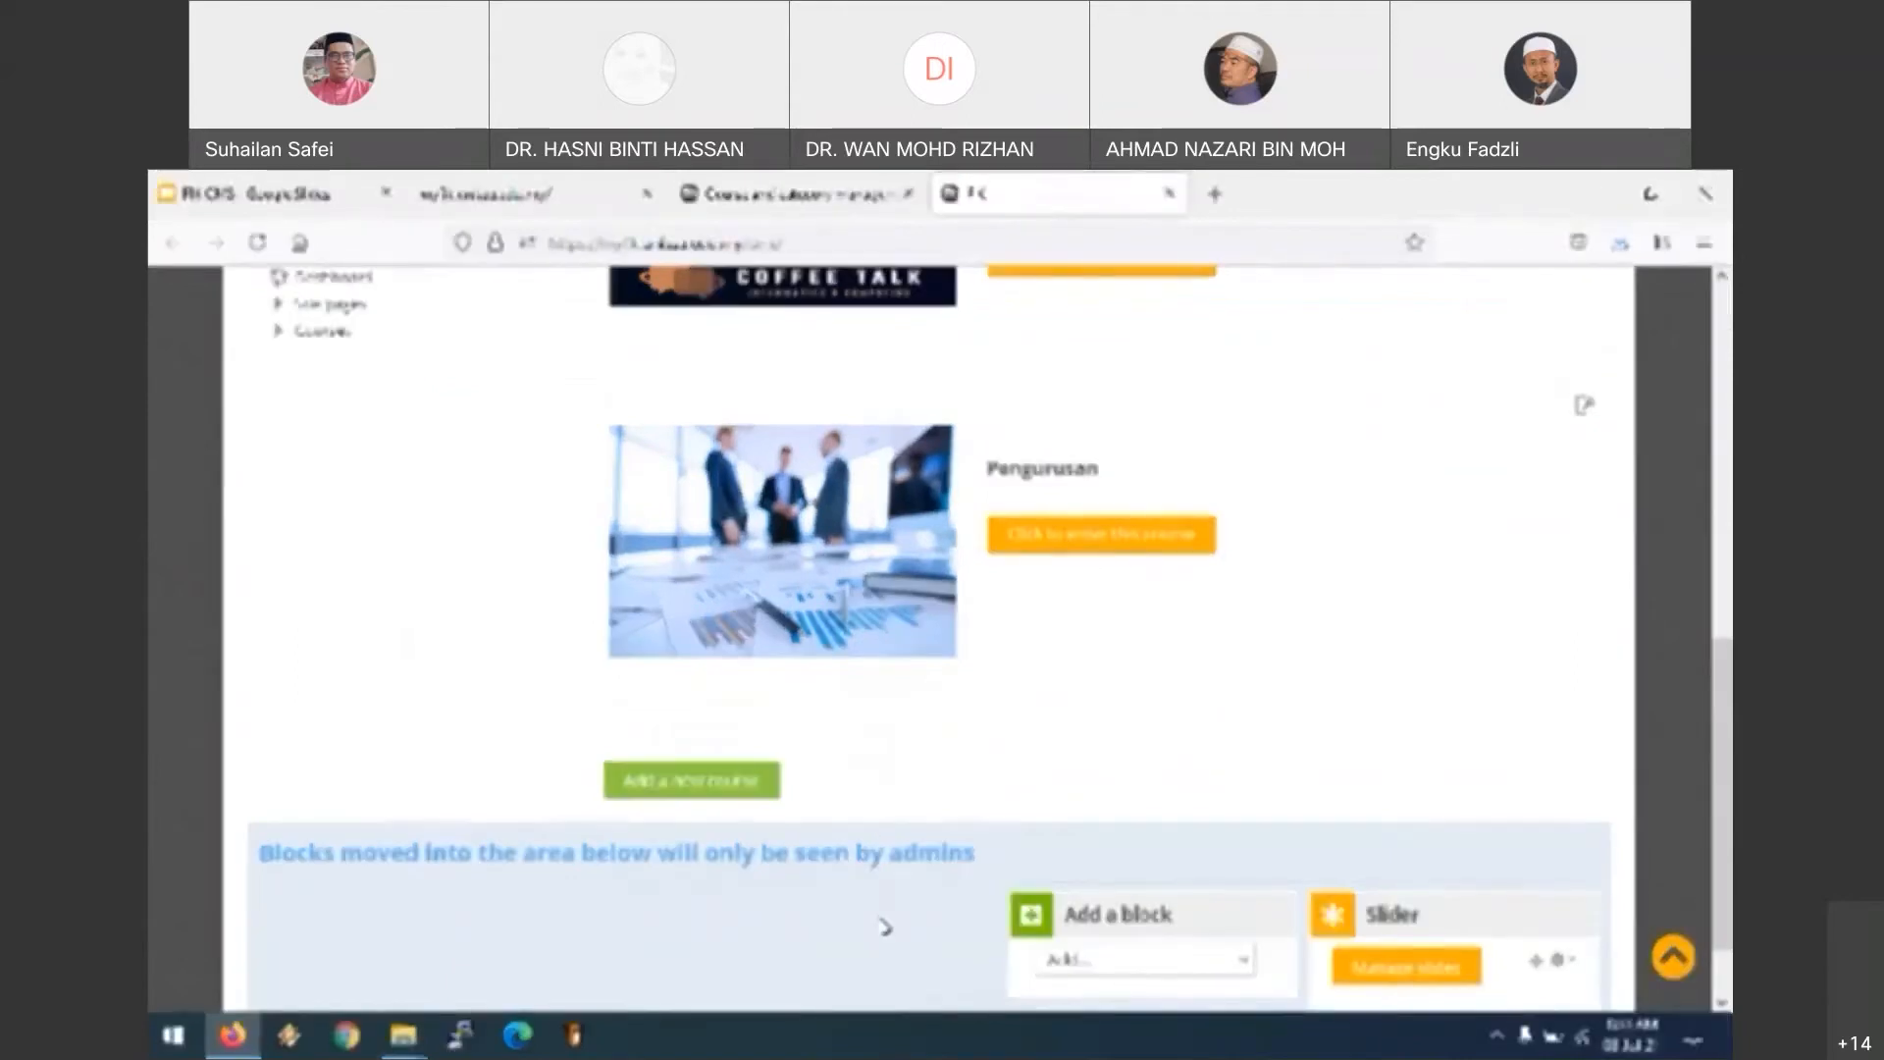
pyautogui.scroll(3, 883, 925)
pyautogui.scroll(5, 876, 766)
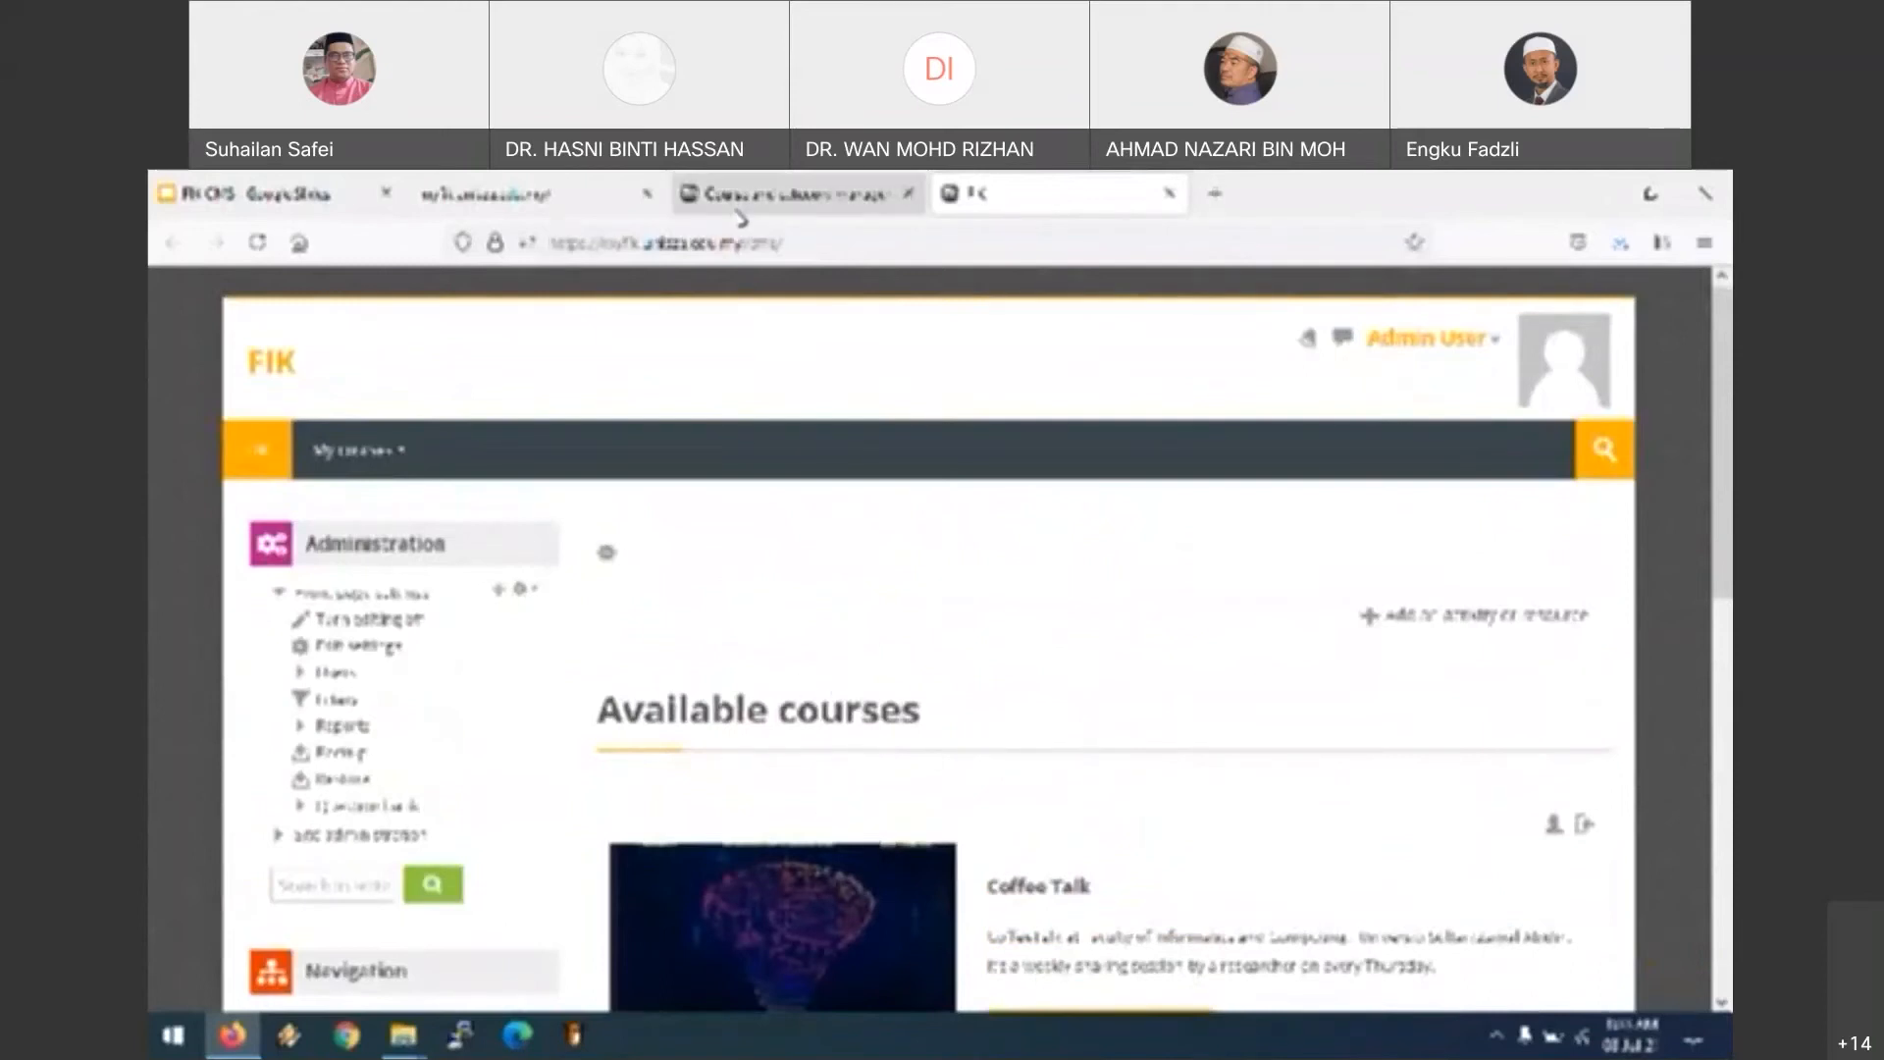
pyautogui.click(741, 194)
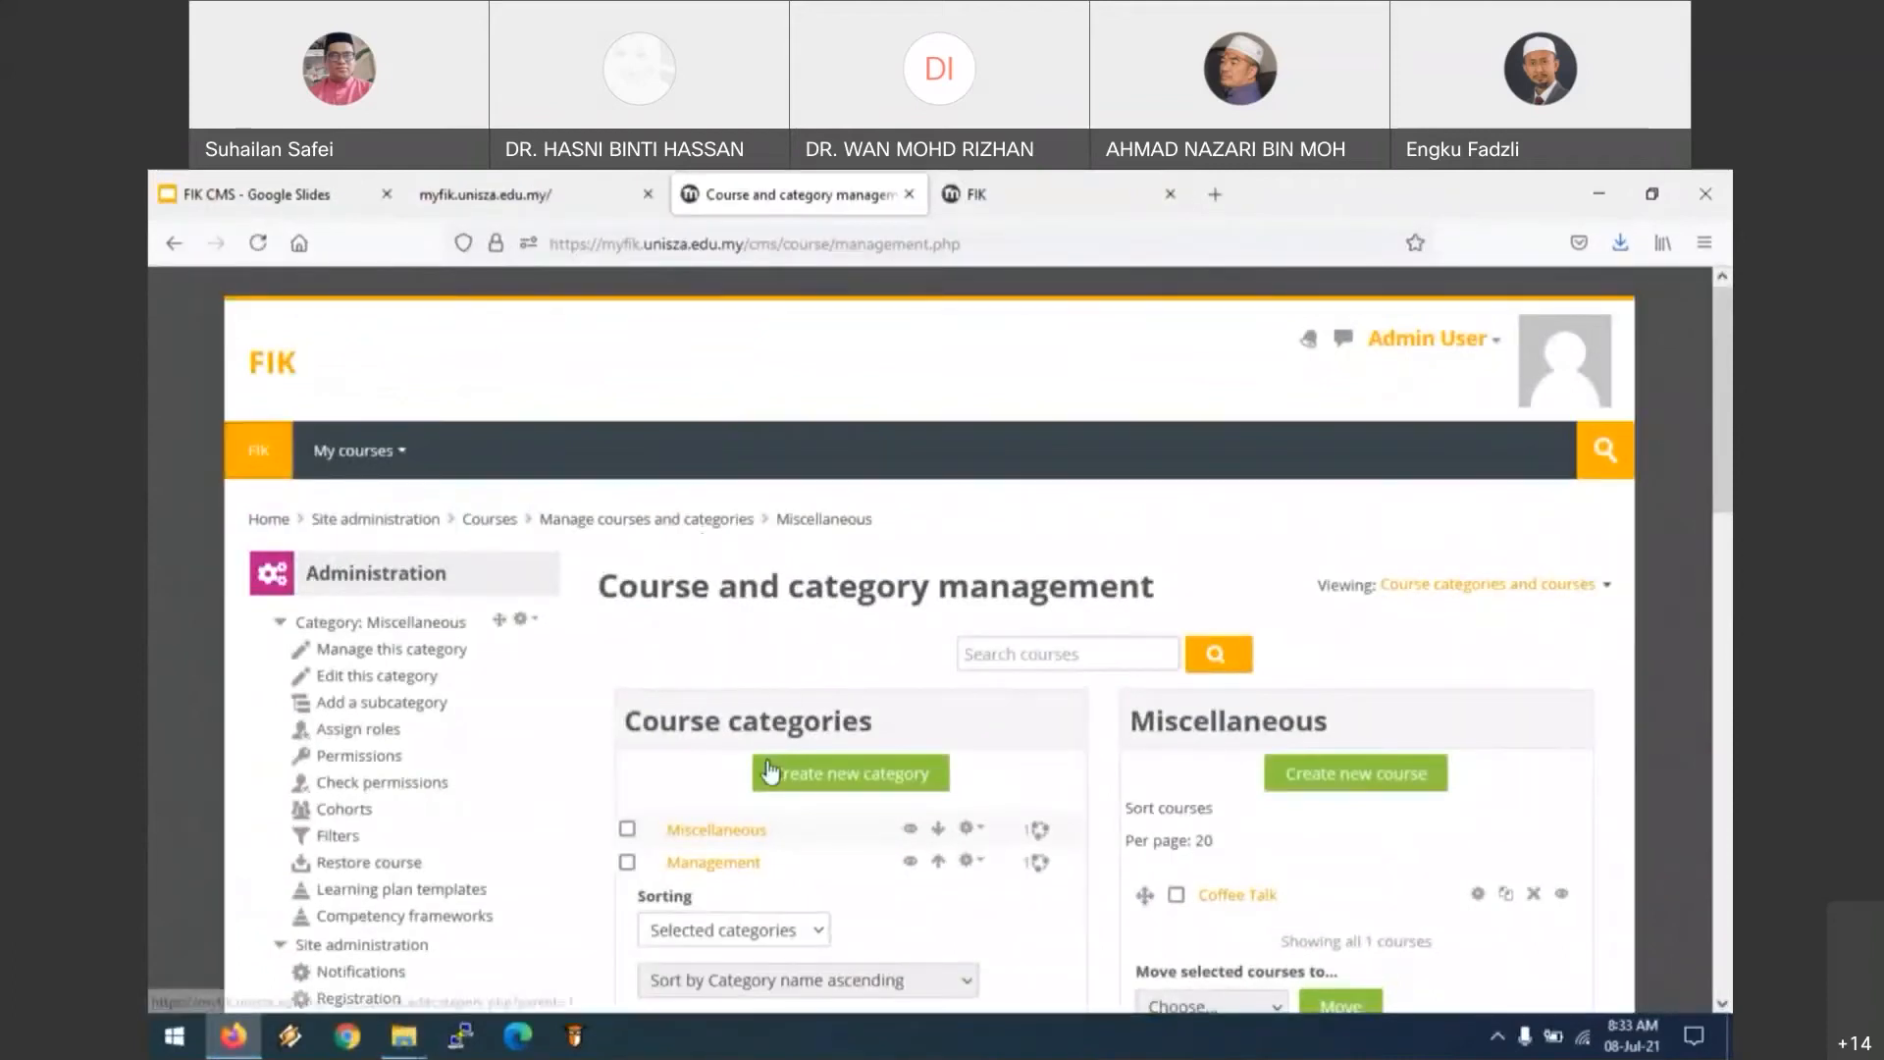
# Step: View the Manager role assignment for the Management category and return to course and category management
pyautogui.scroll(-1, 770, 770)
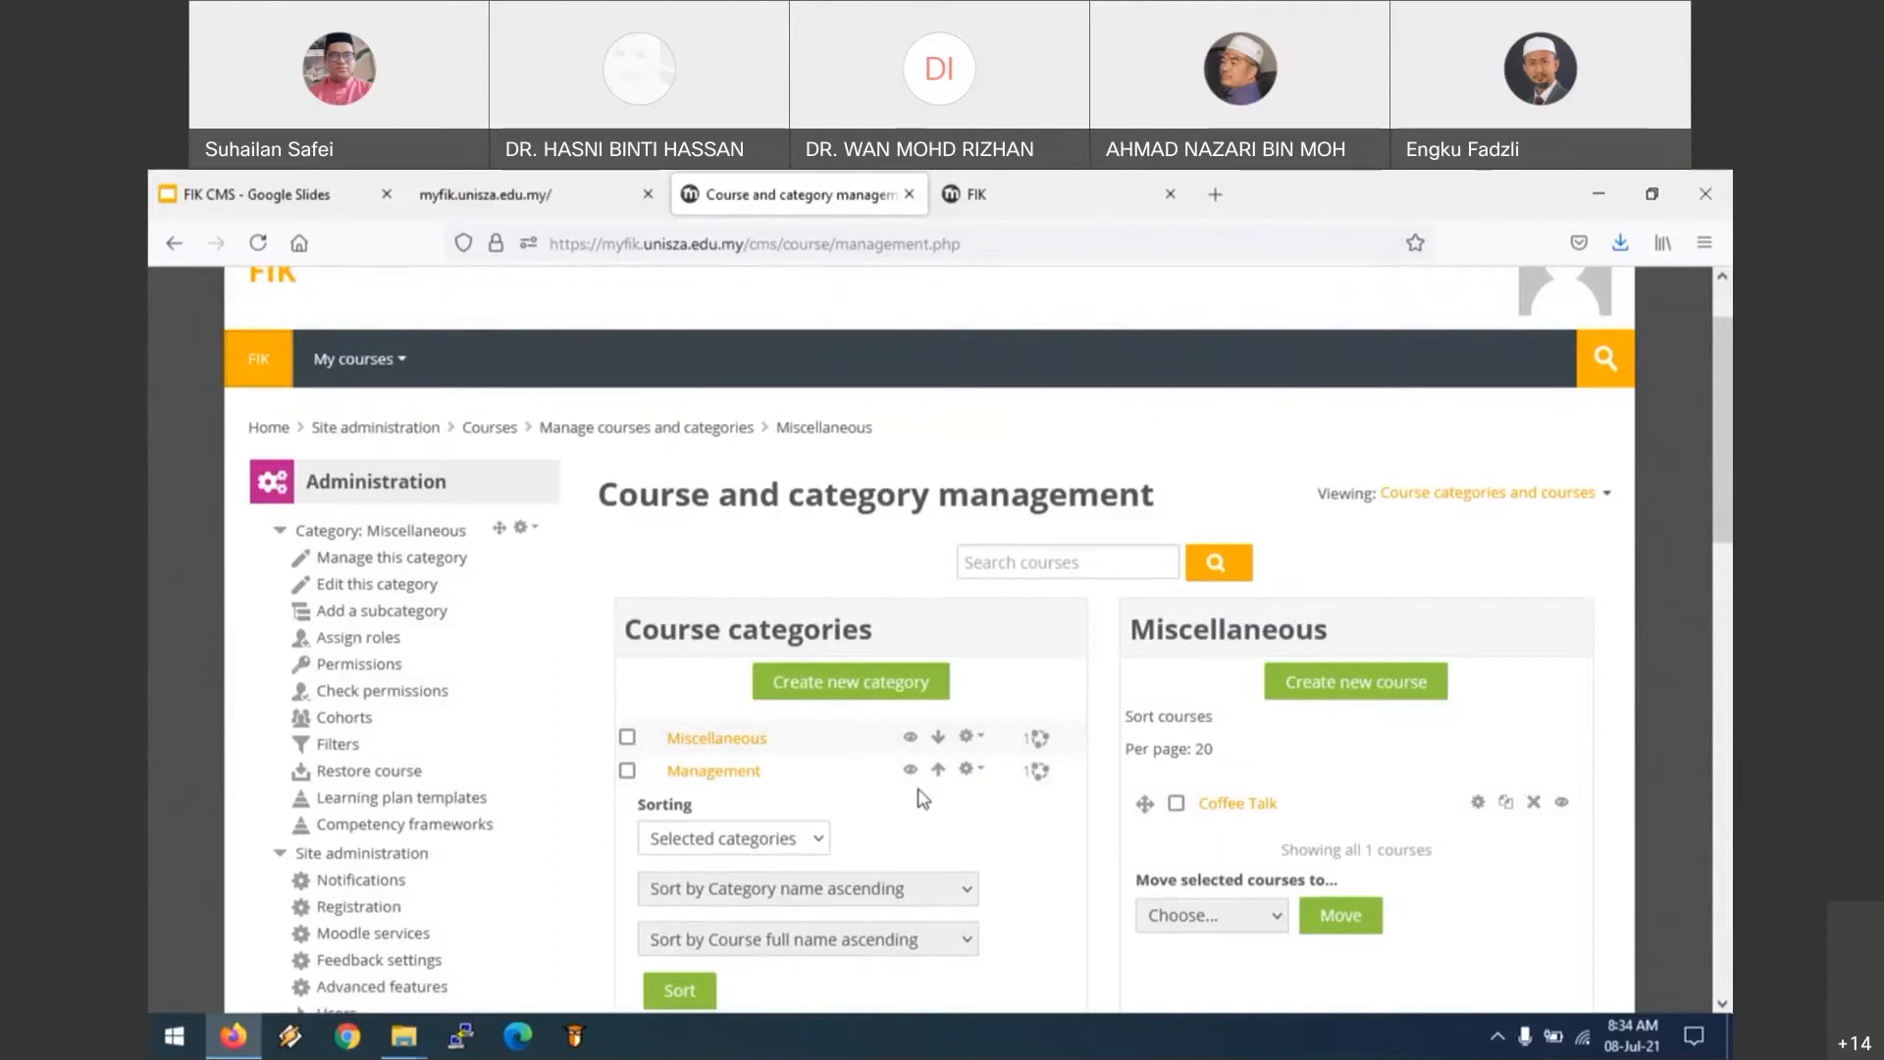
pyautogui.click(967, 770)
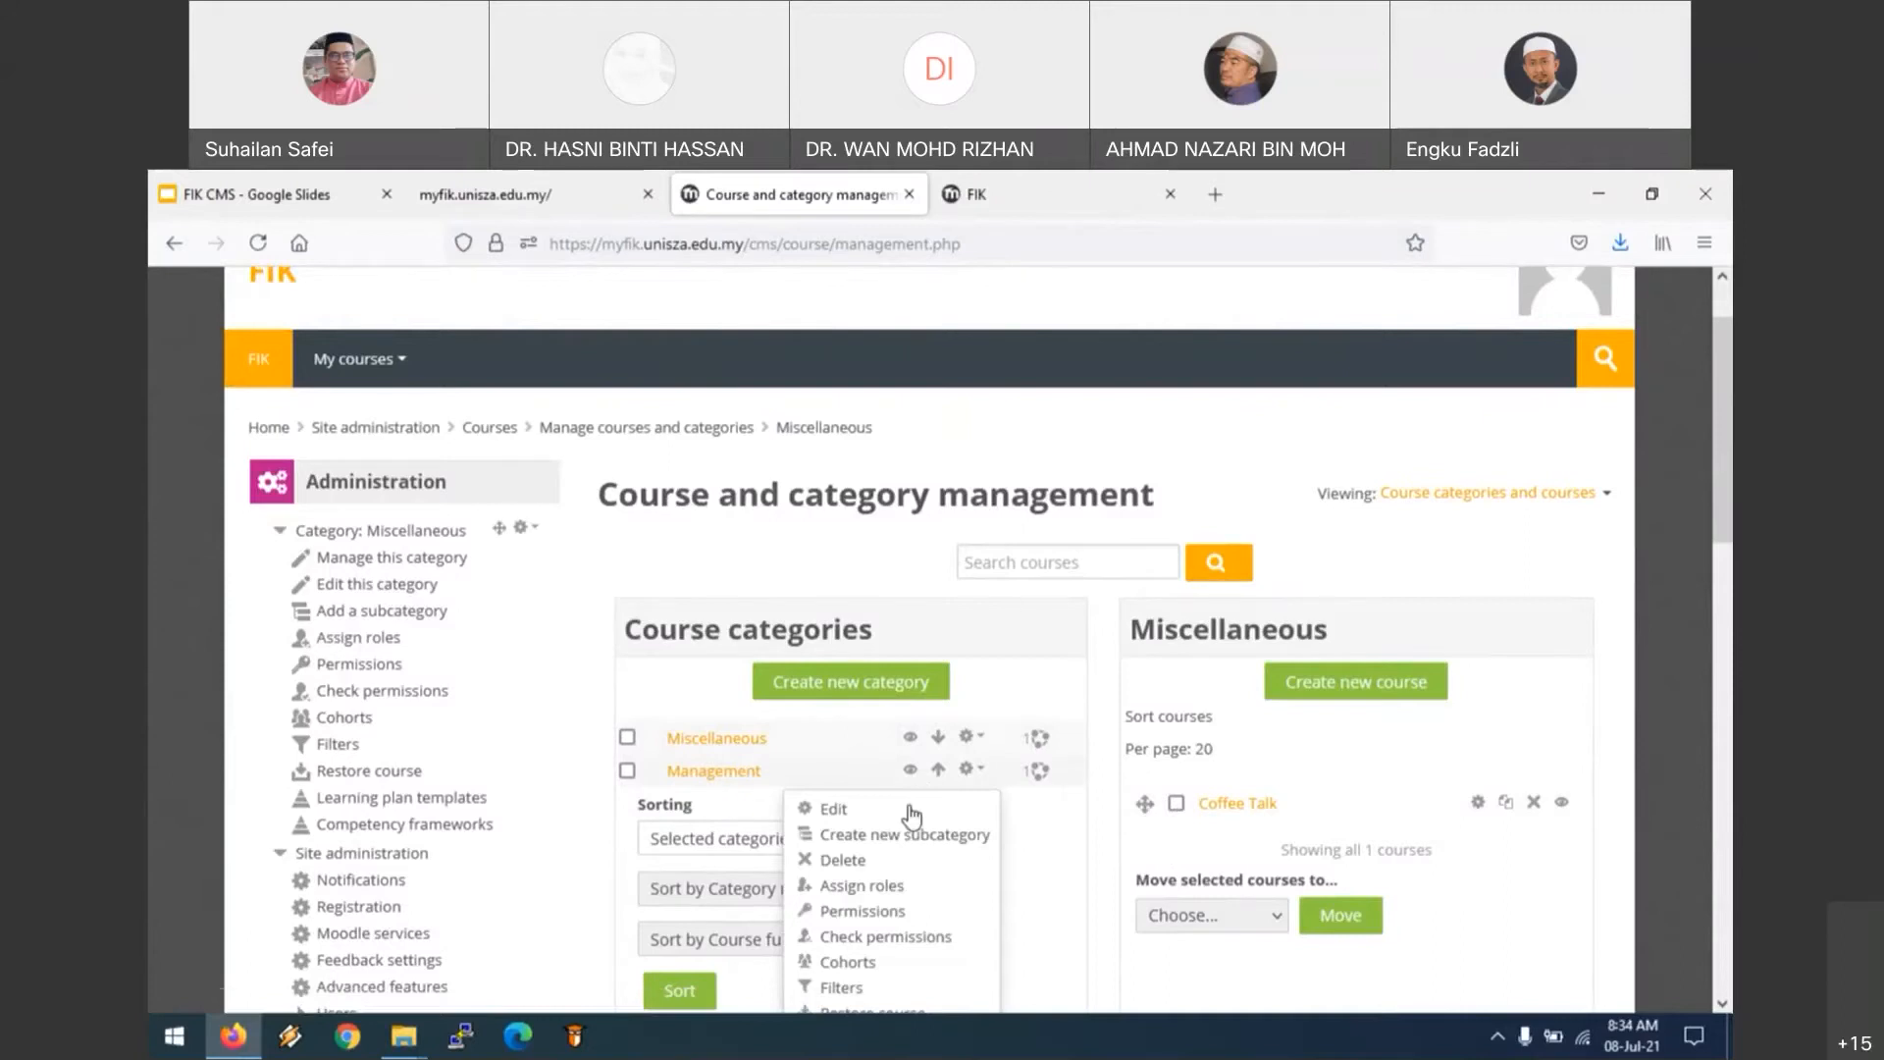
pyautogui.scroll(-1, 903, 813)
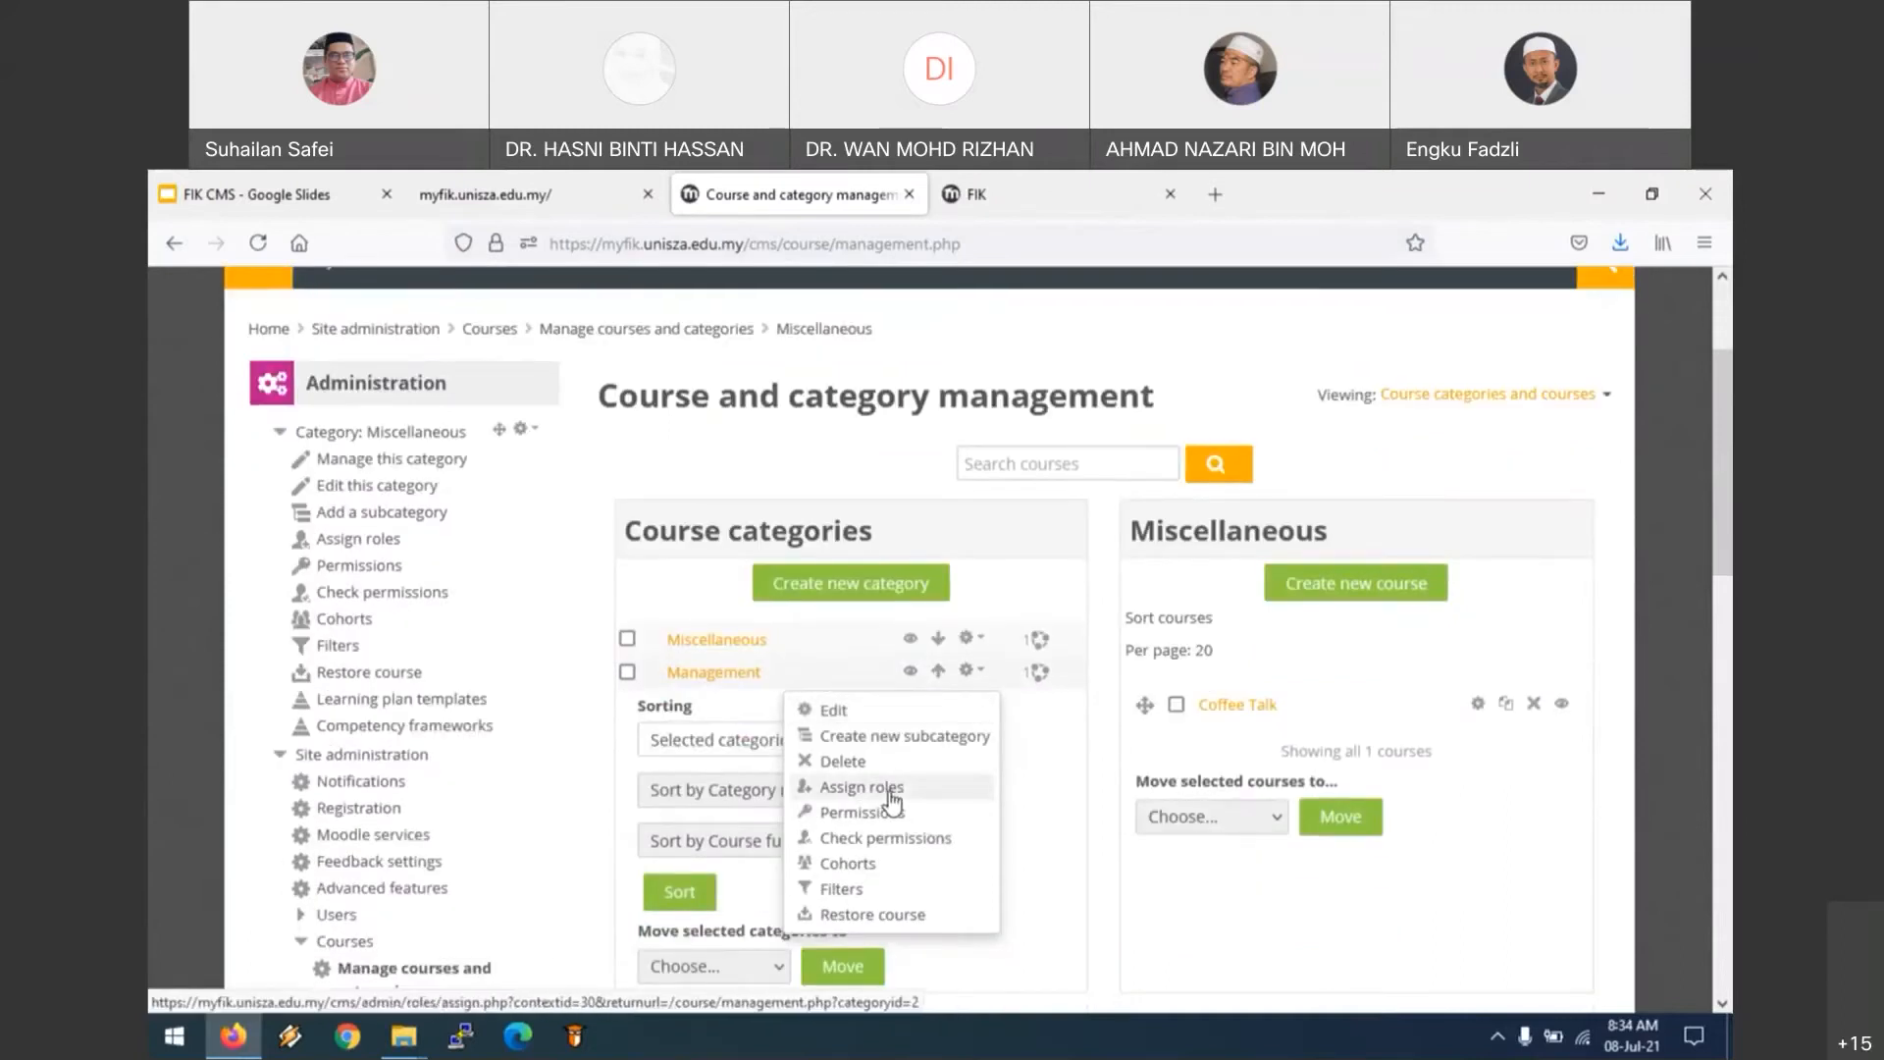
pyautogui.click(890, 791)
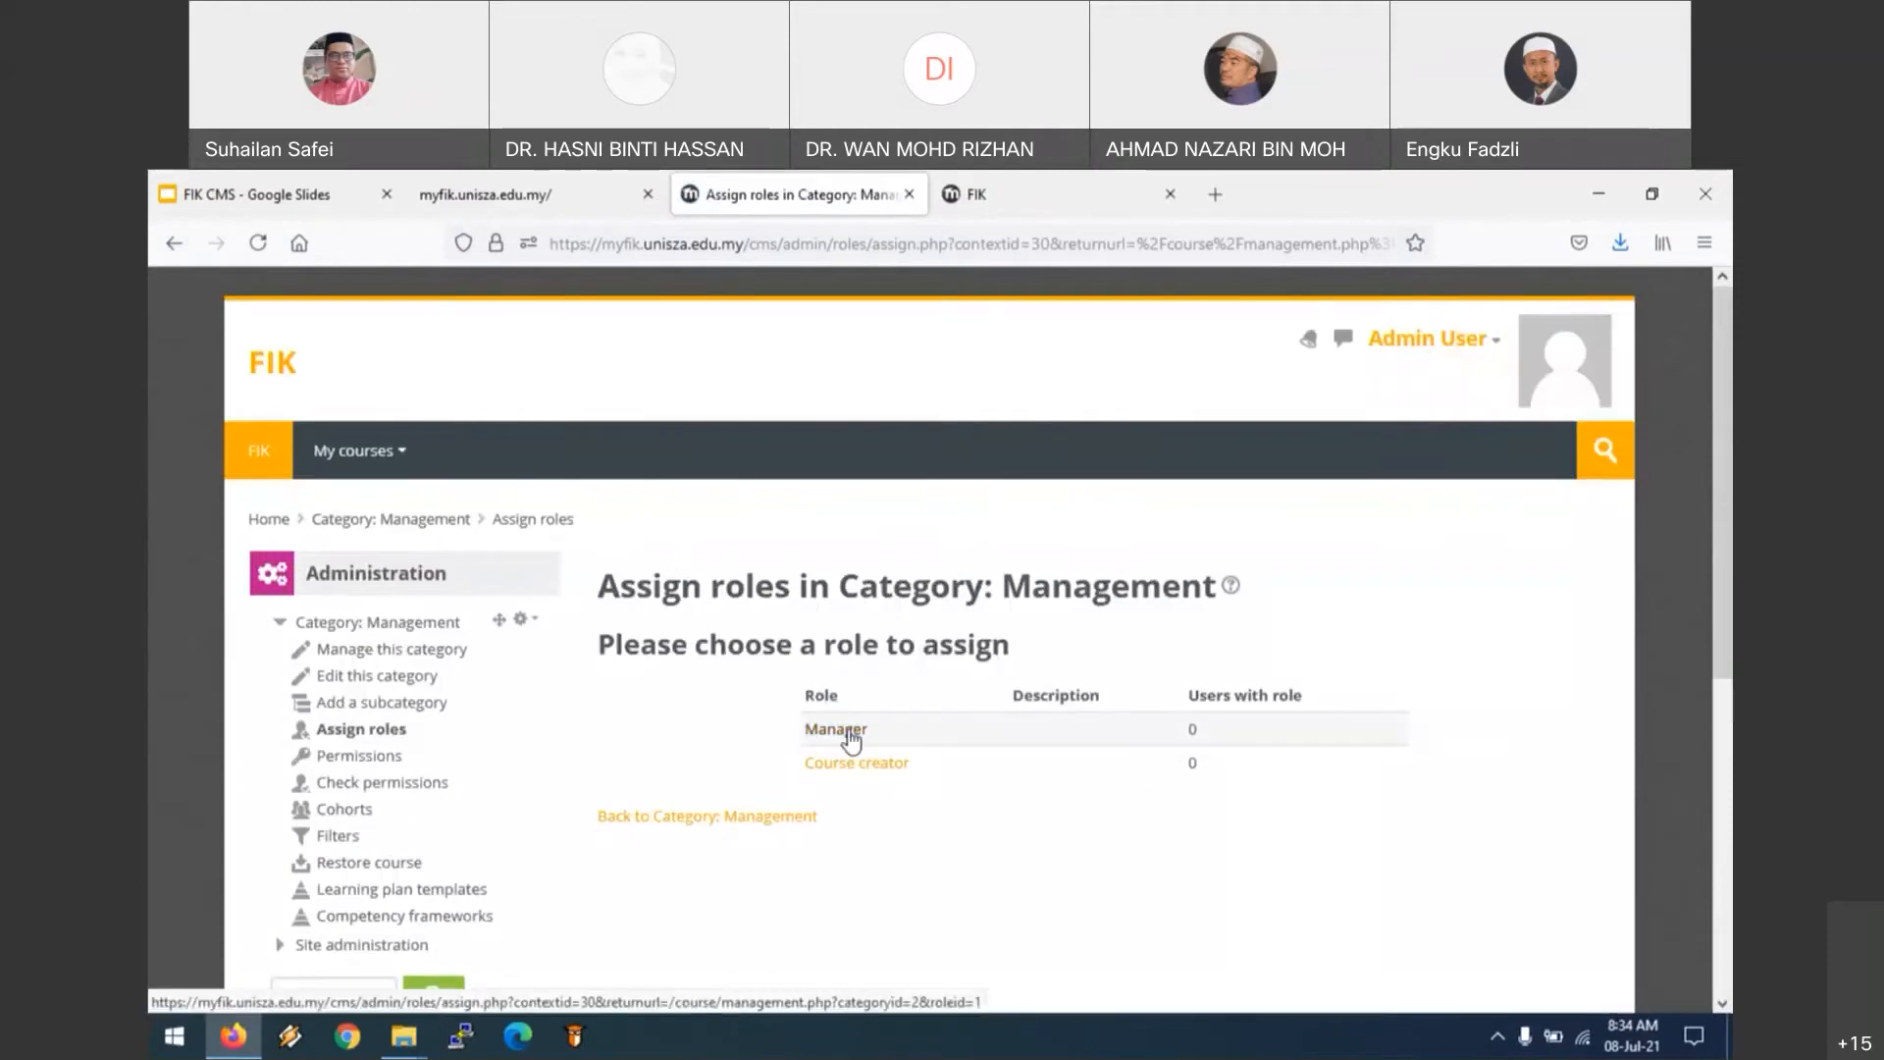
pyautogui.click(851, 743)
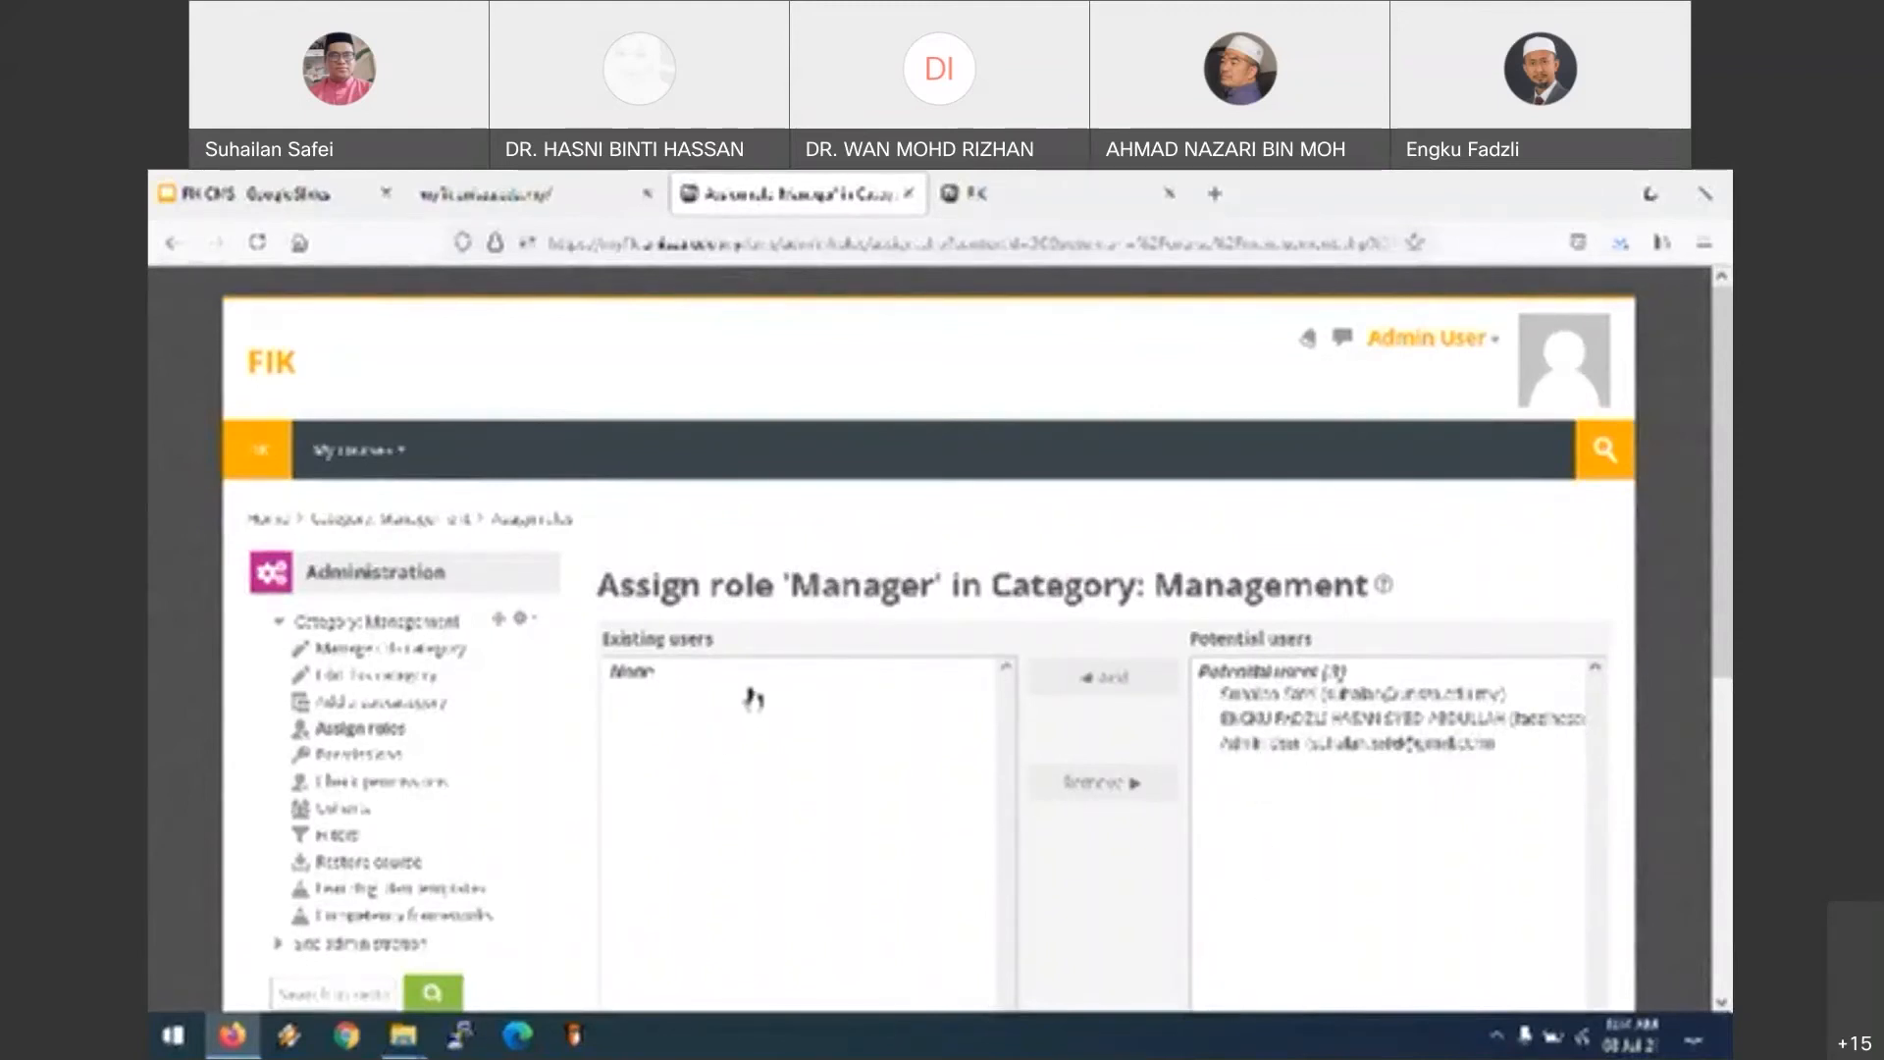
pyautogui.click(171, 250)
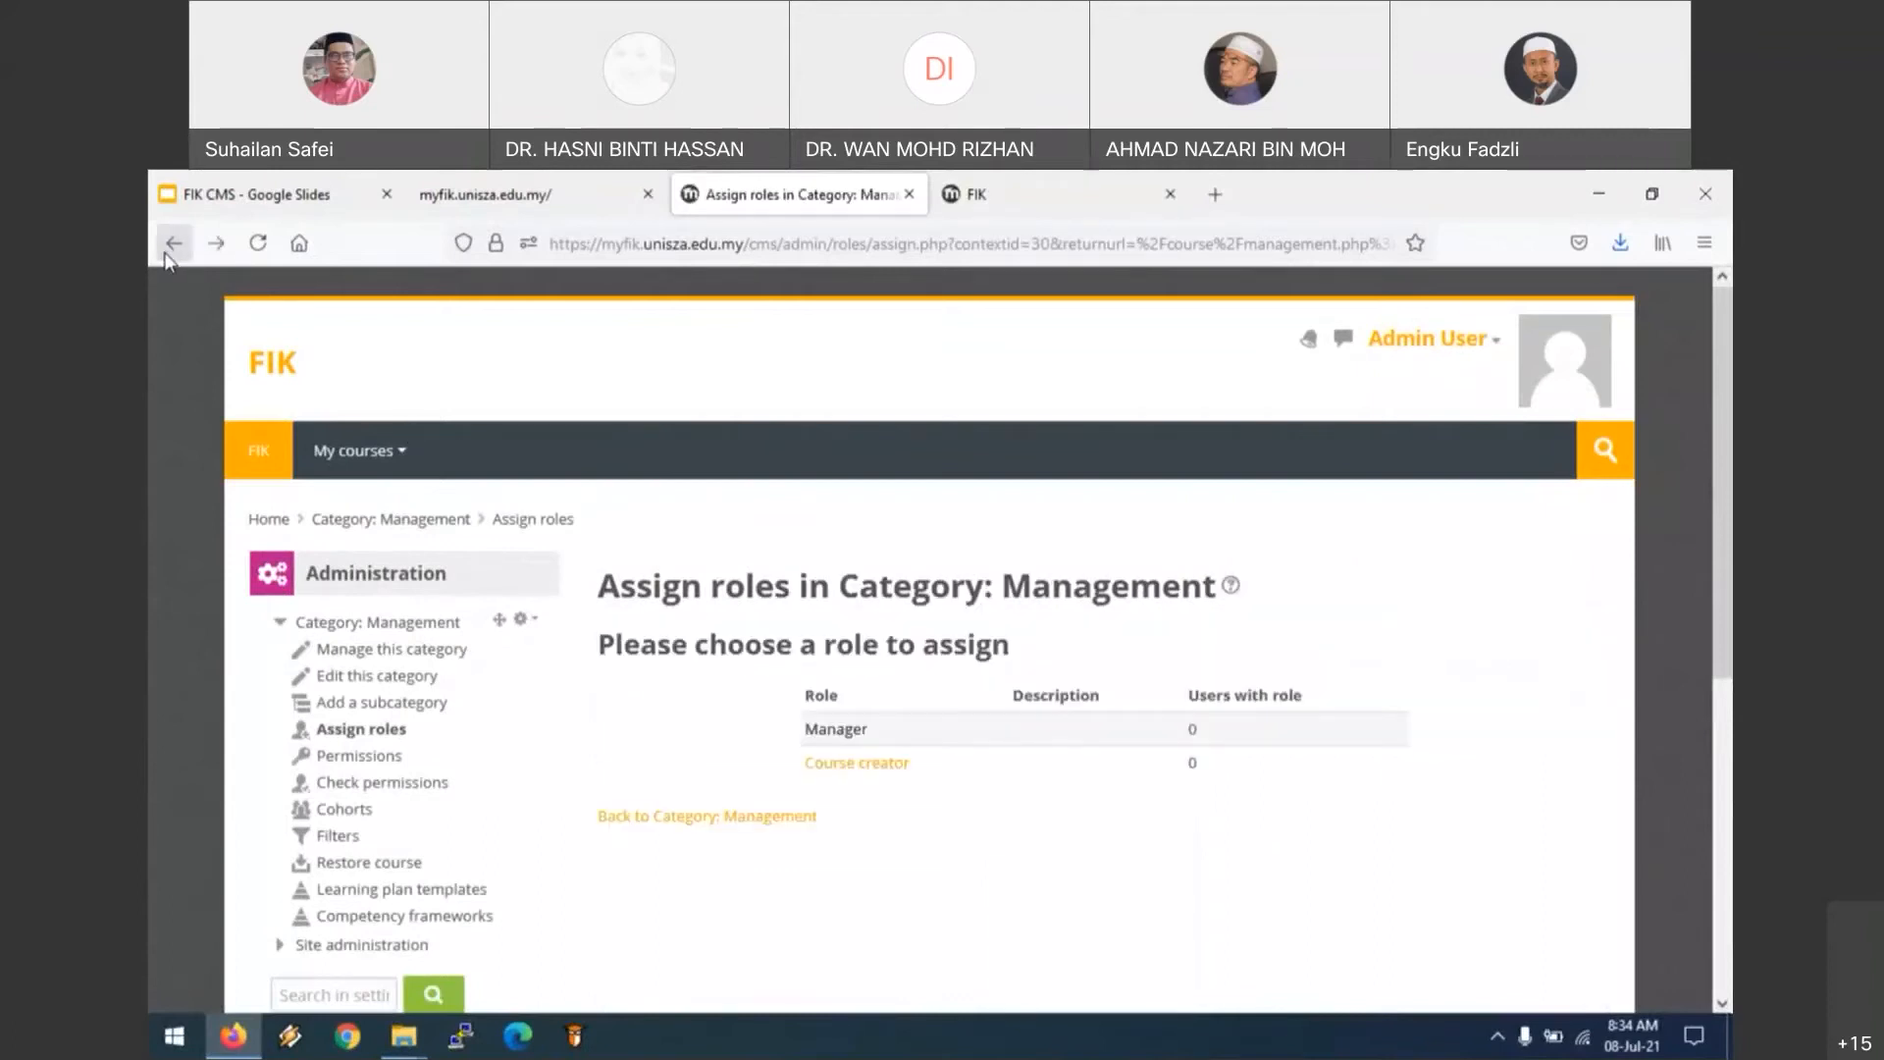
pyautogui.click(169, 253)
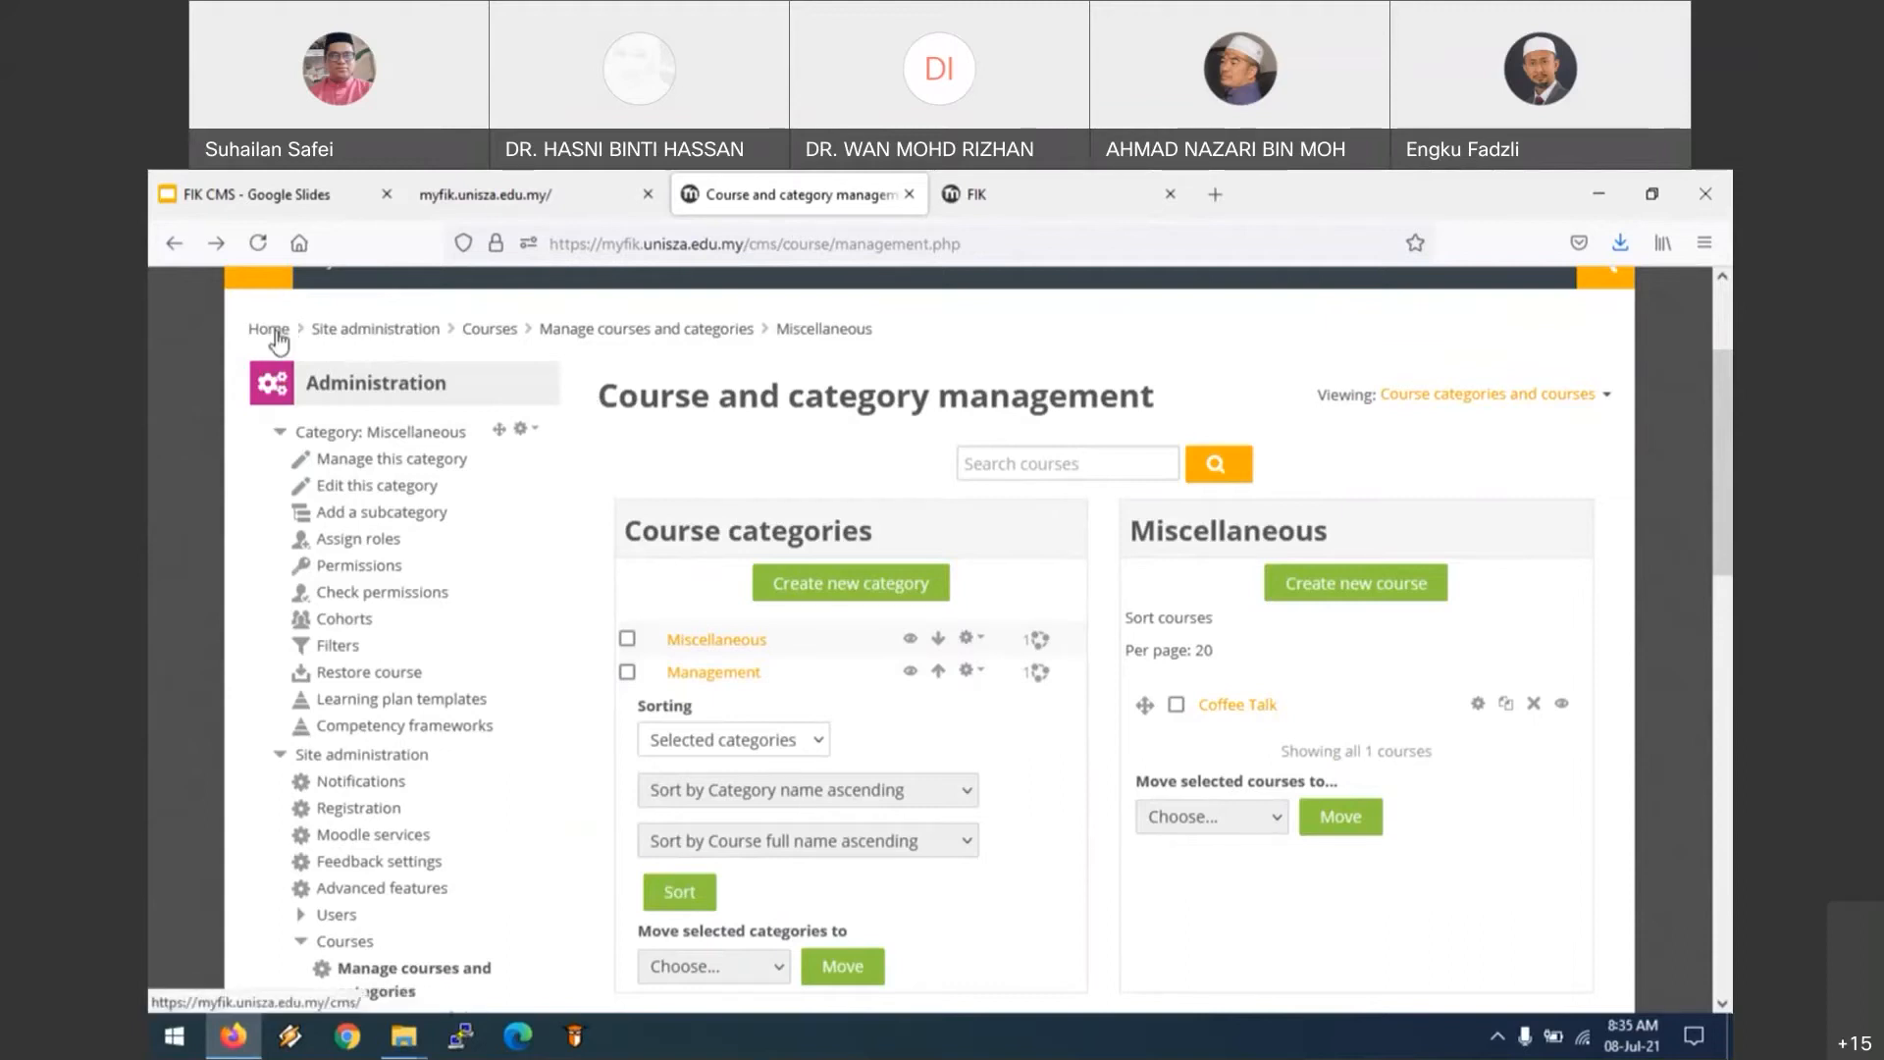
# Step: Return to the site home page, enter the Pengurusan course, and review its topic sections
pyautogui.click(276, 334)
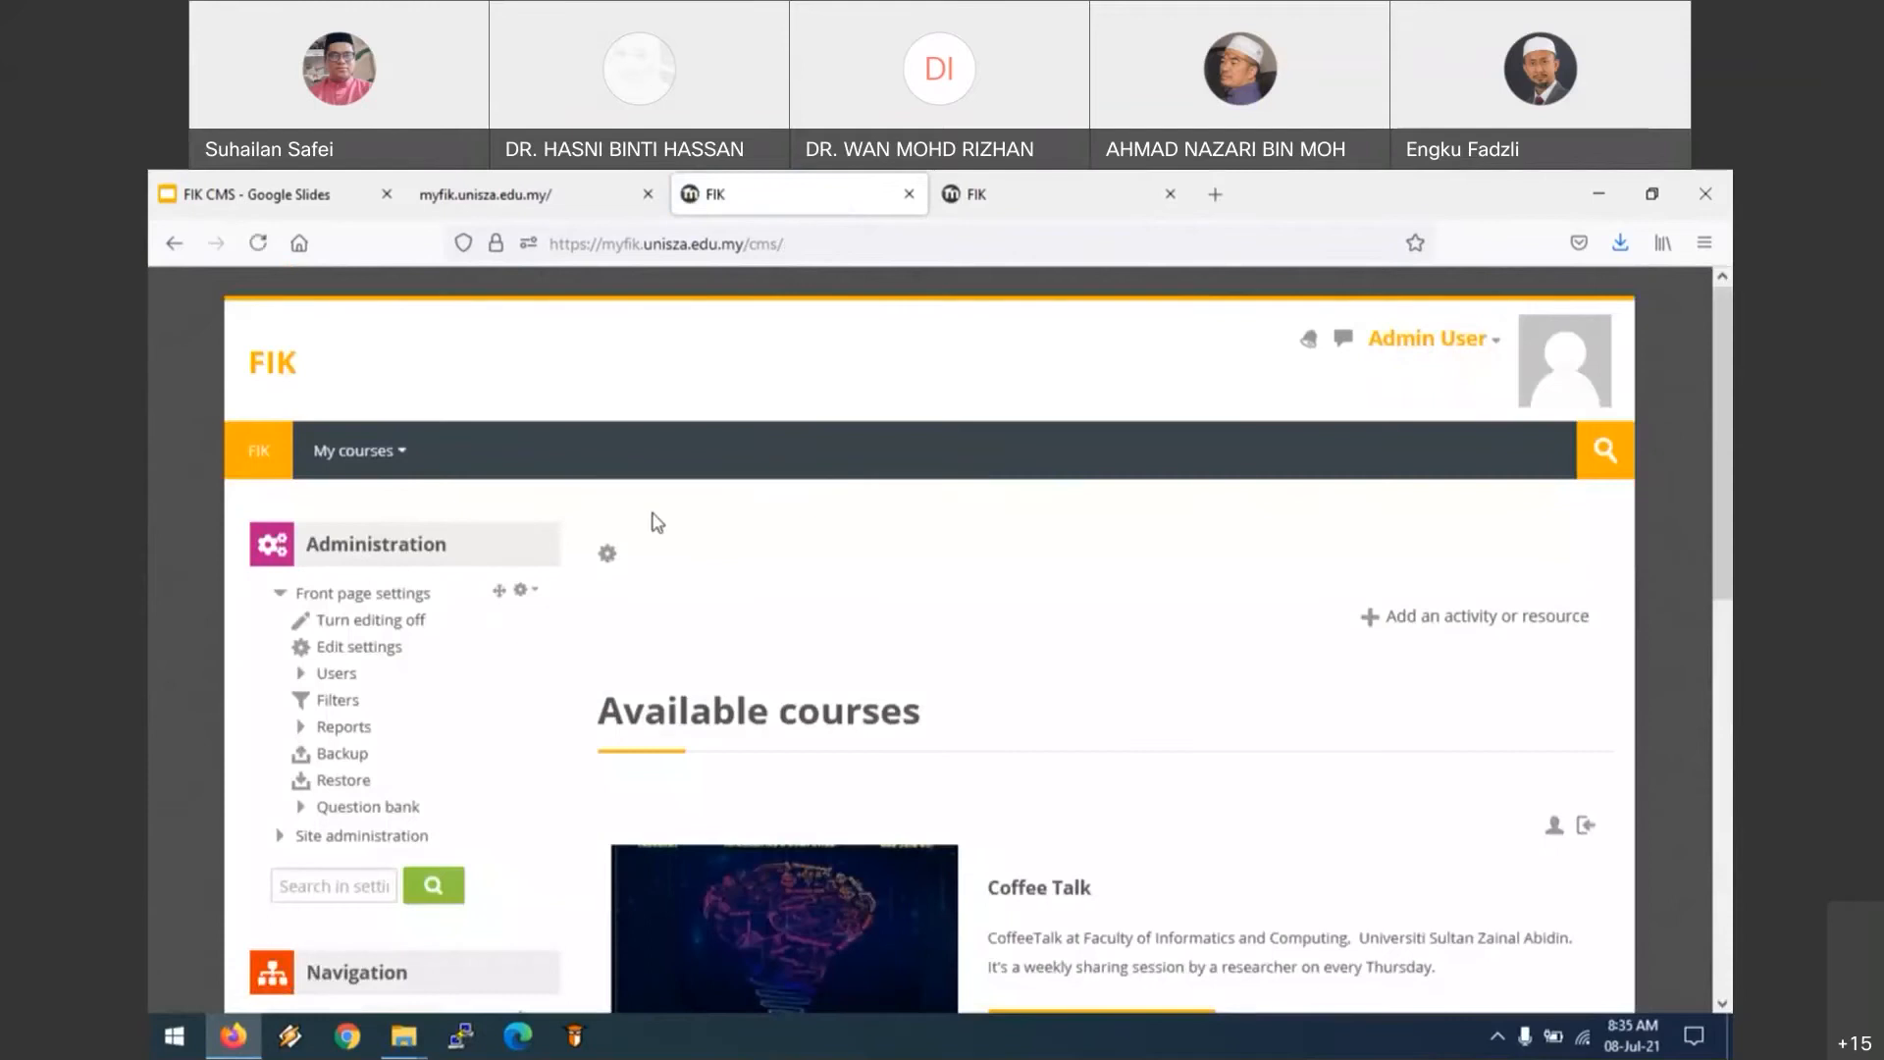
pyautogui.scroll(-2, 654, 521)
pyautogui.scroll(-2, 651, 511)
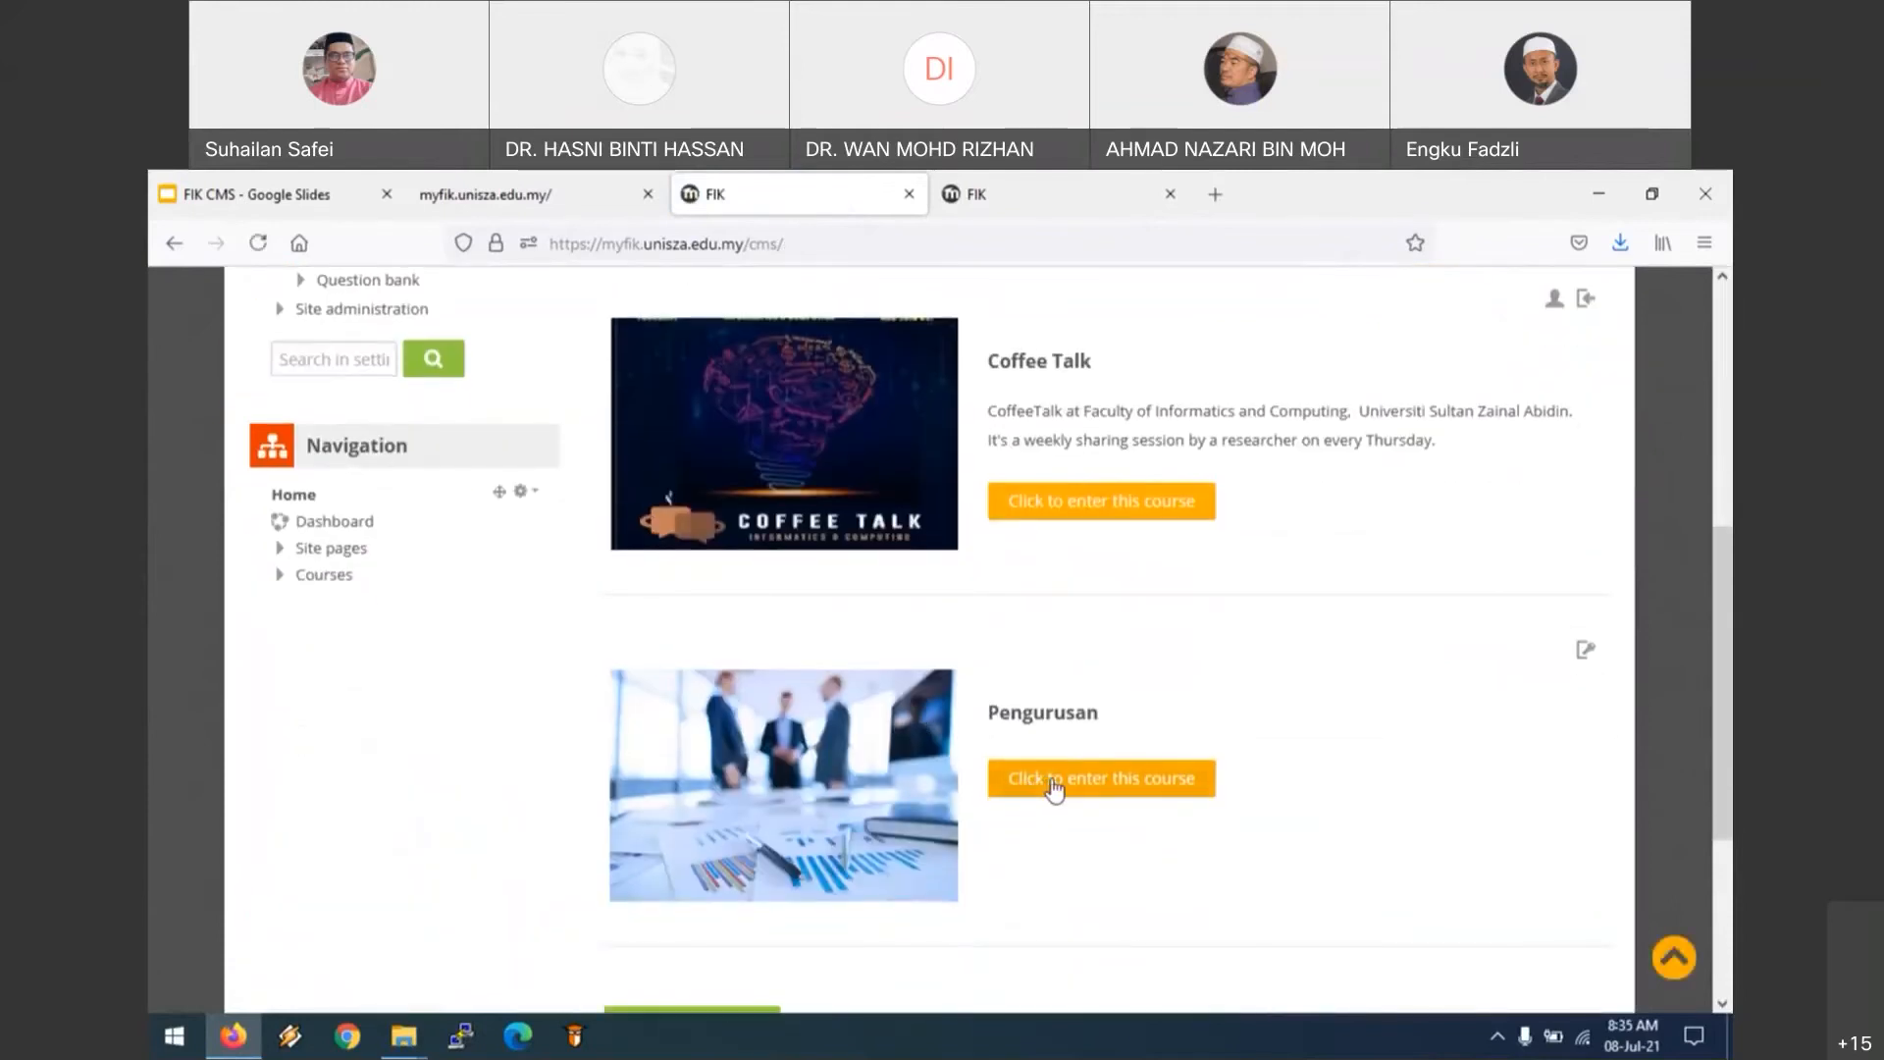
pyautogui.click(1053, 782)
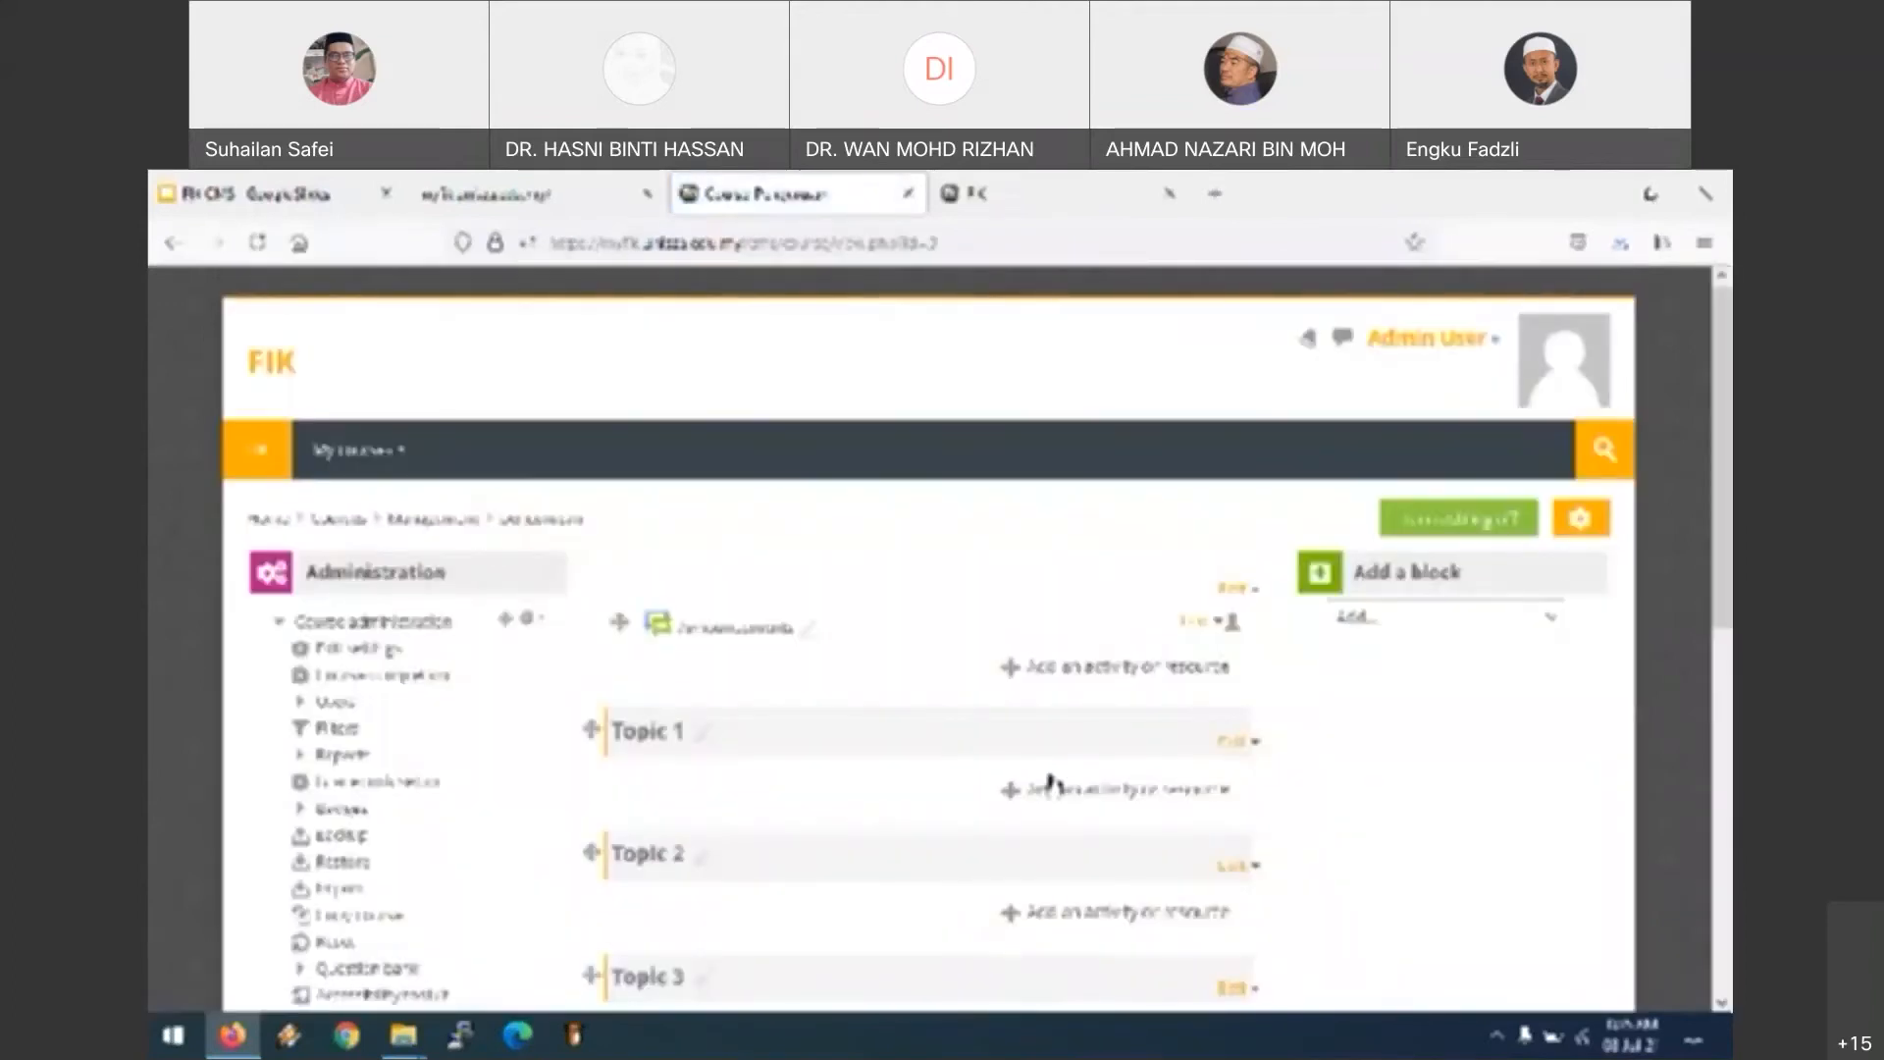
pyautogui.scroll(-2, 1052, 785)
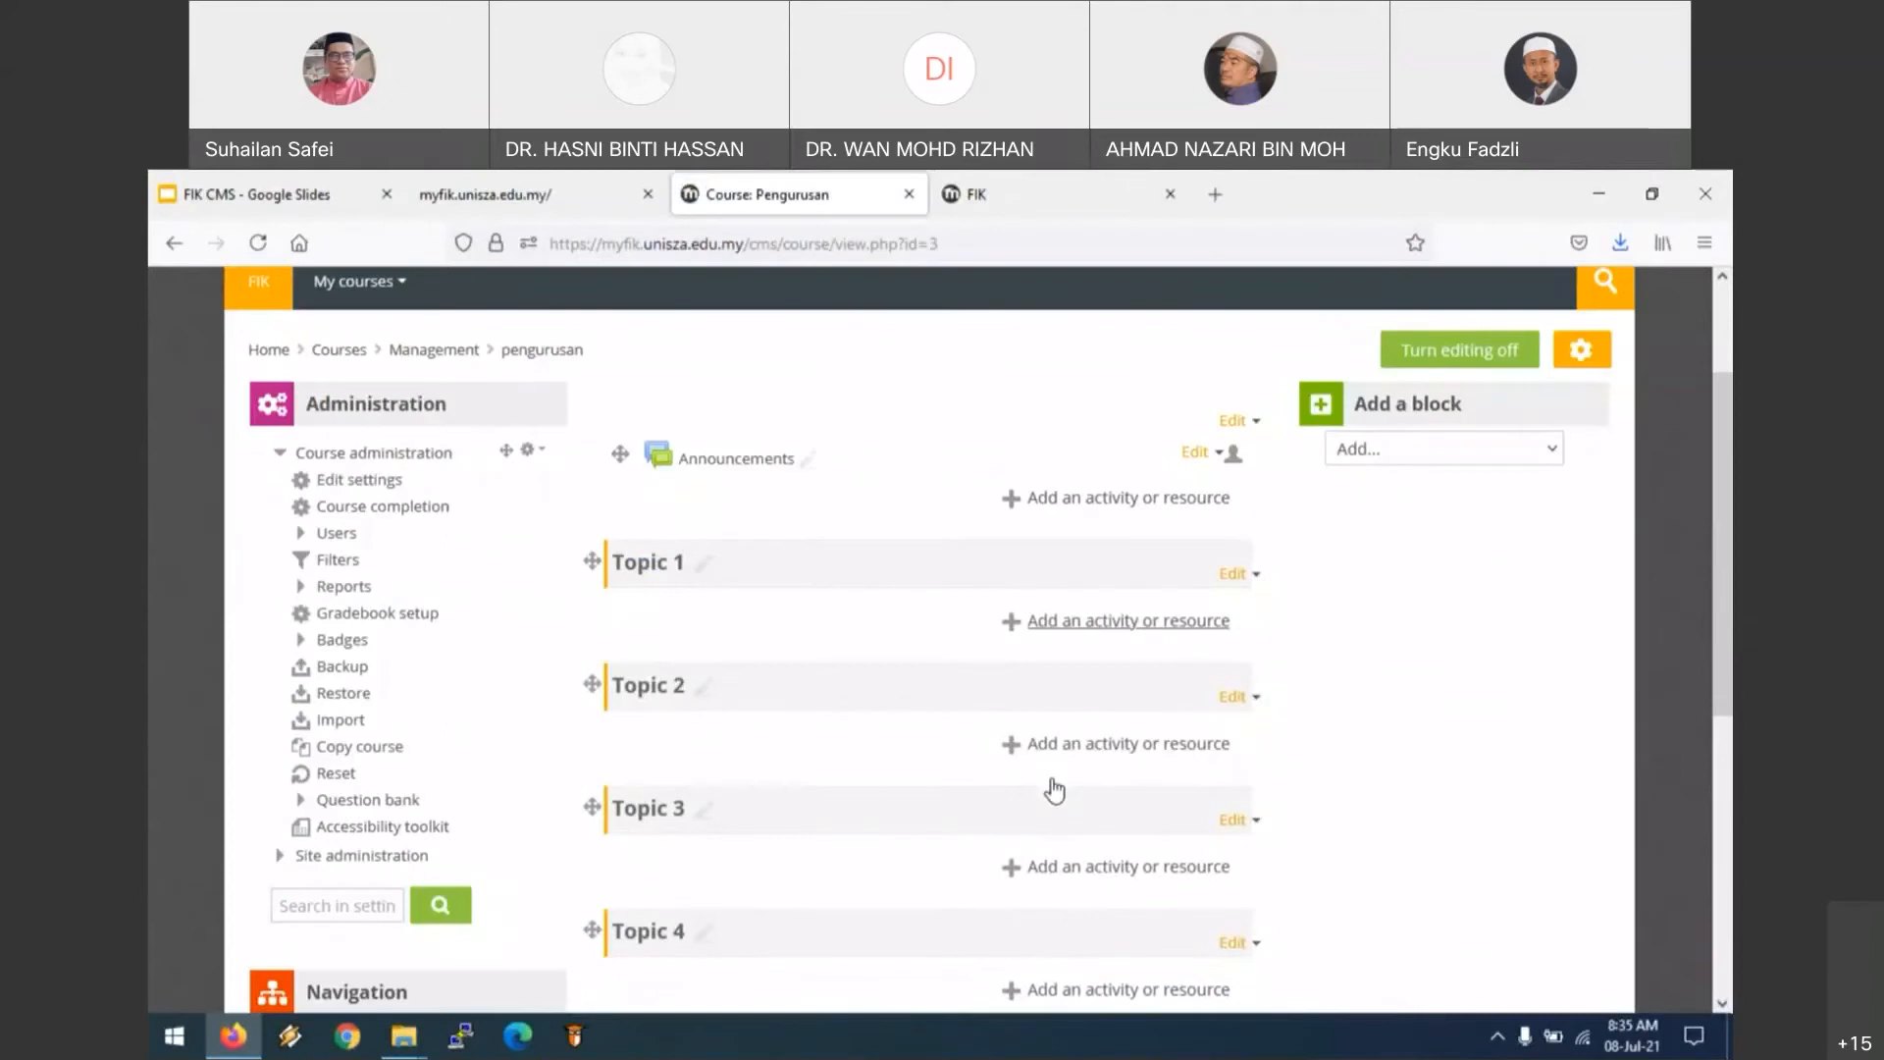
pyautogui.scroll(-2, 1054, 790)
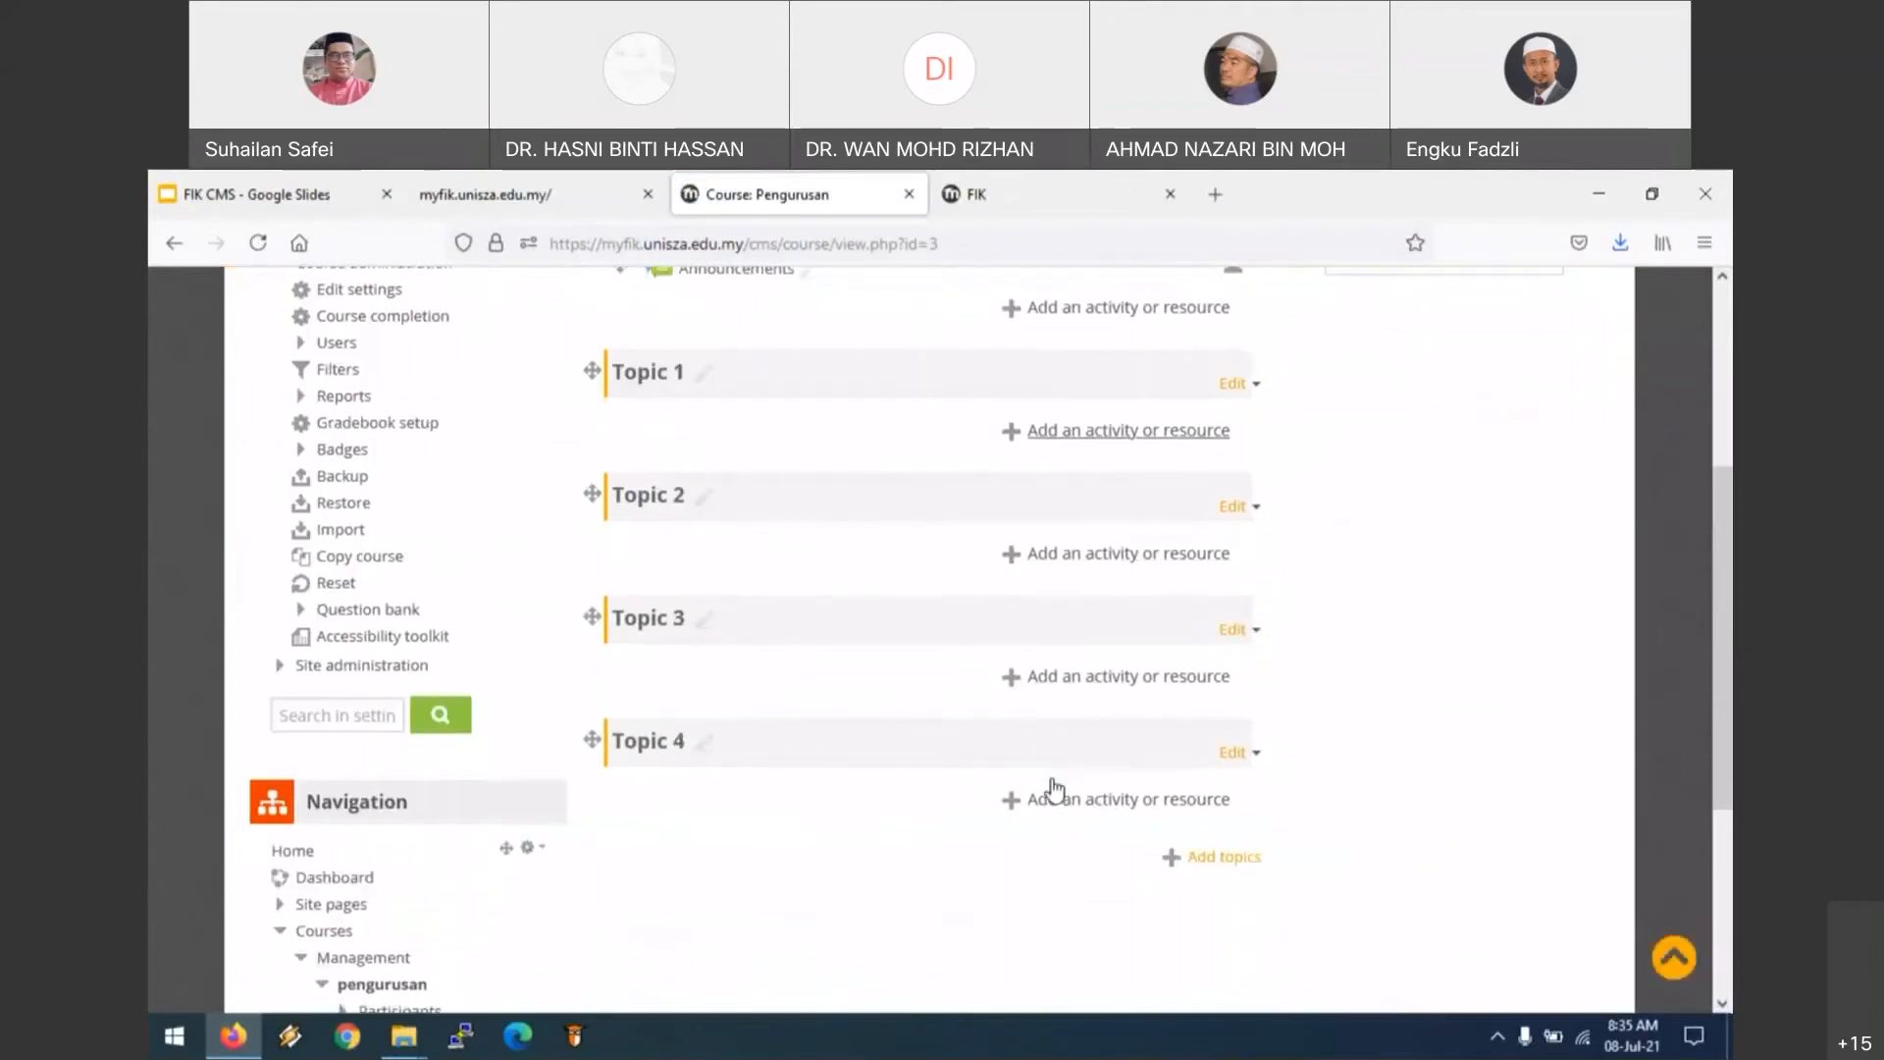
pyautogui.scroll(2, 1052, 787)
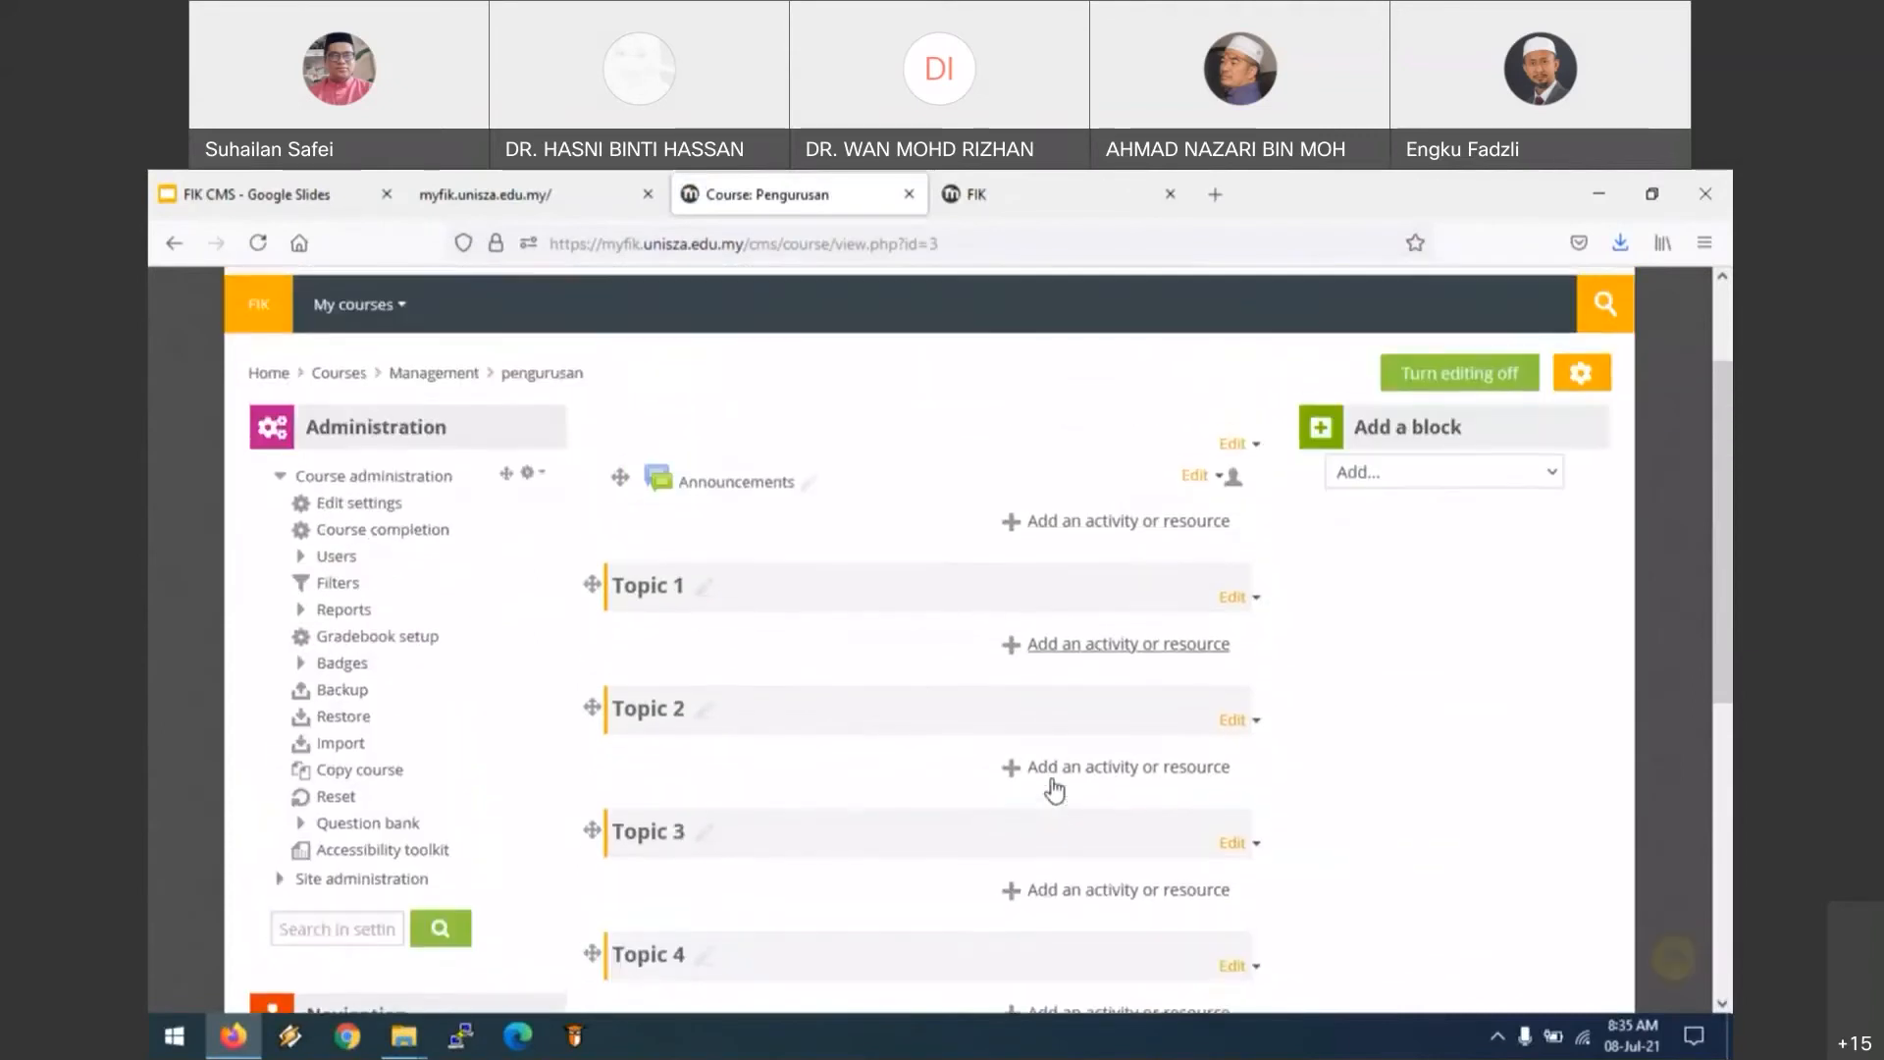
# Step: Open the Pengurusan self enrolment settings from the course's enrolment methods and reveal the enrolment key
pyautogui.click(307, 558)
pyautogui.click(387, 609)
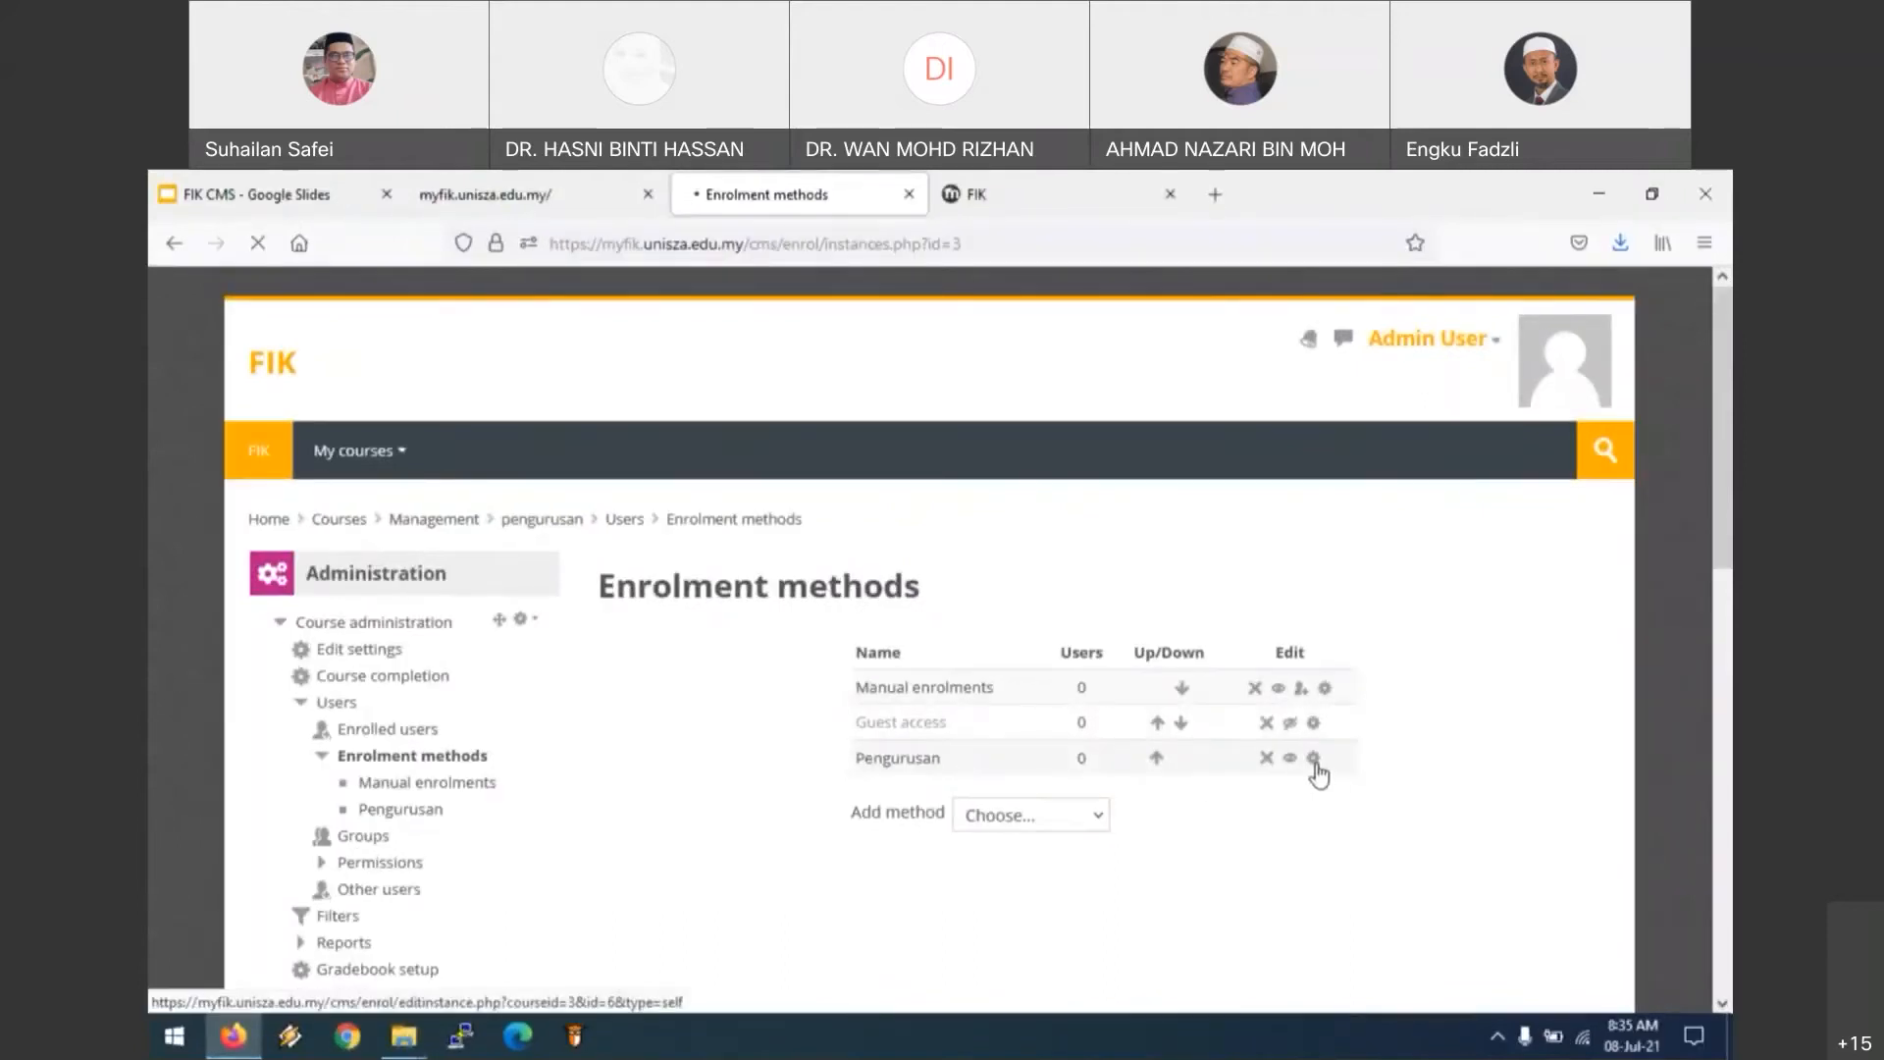
pyautogui.scroll(-5, 1010, 716)
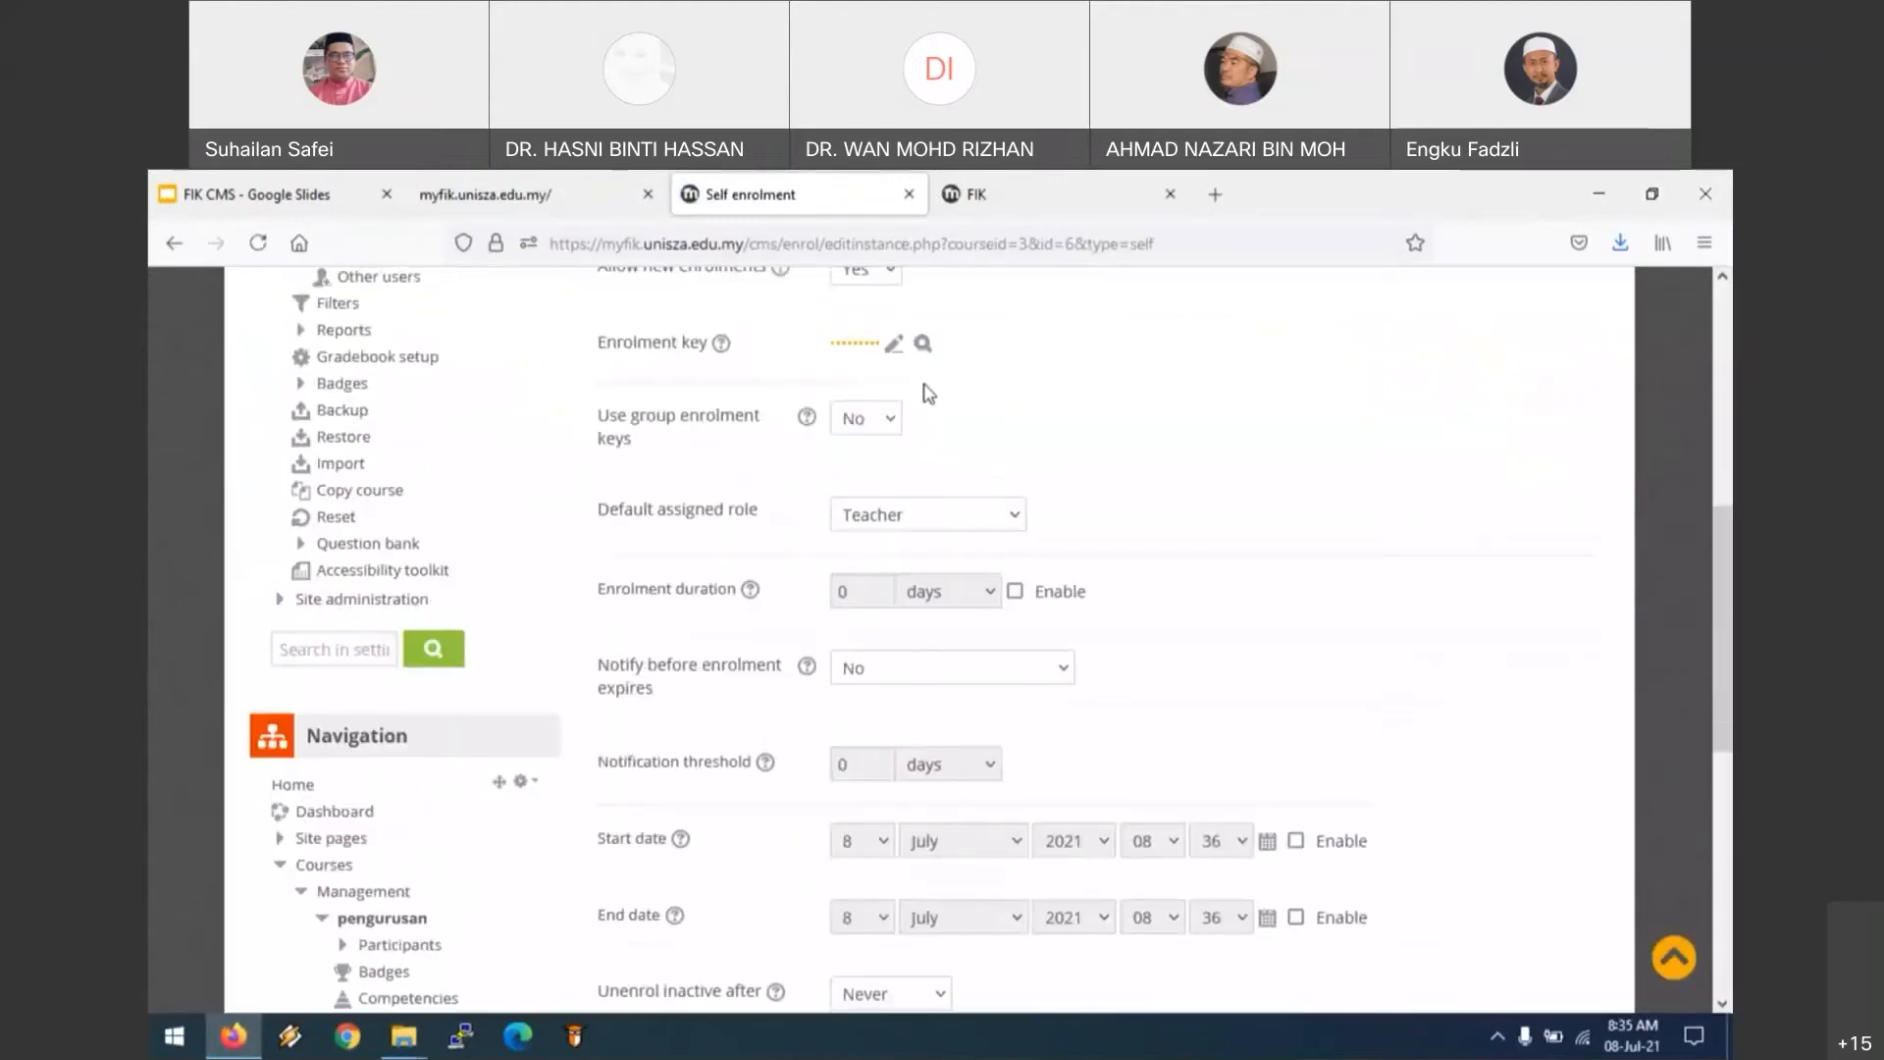
pyautogui.click(895, 343)
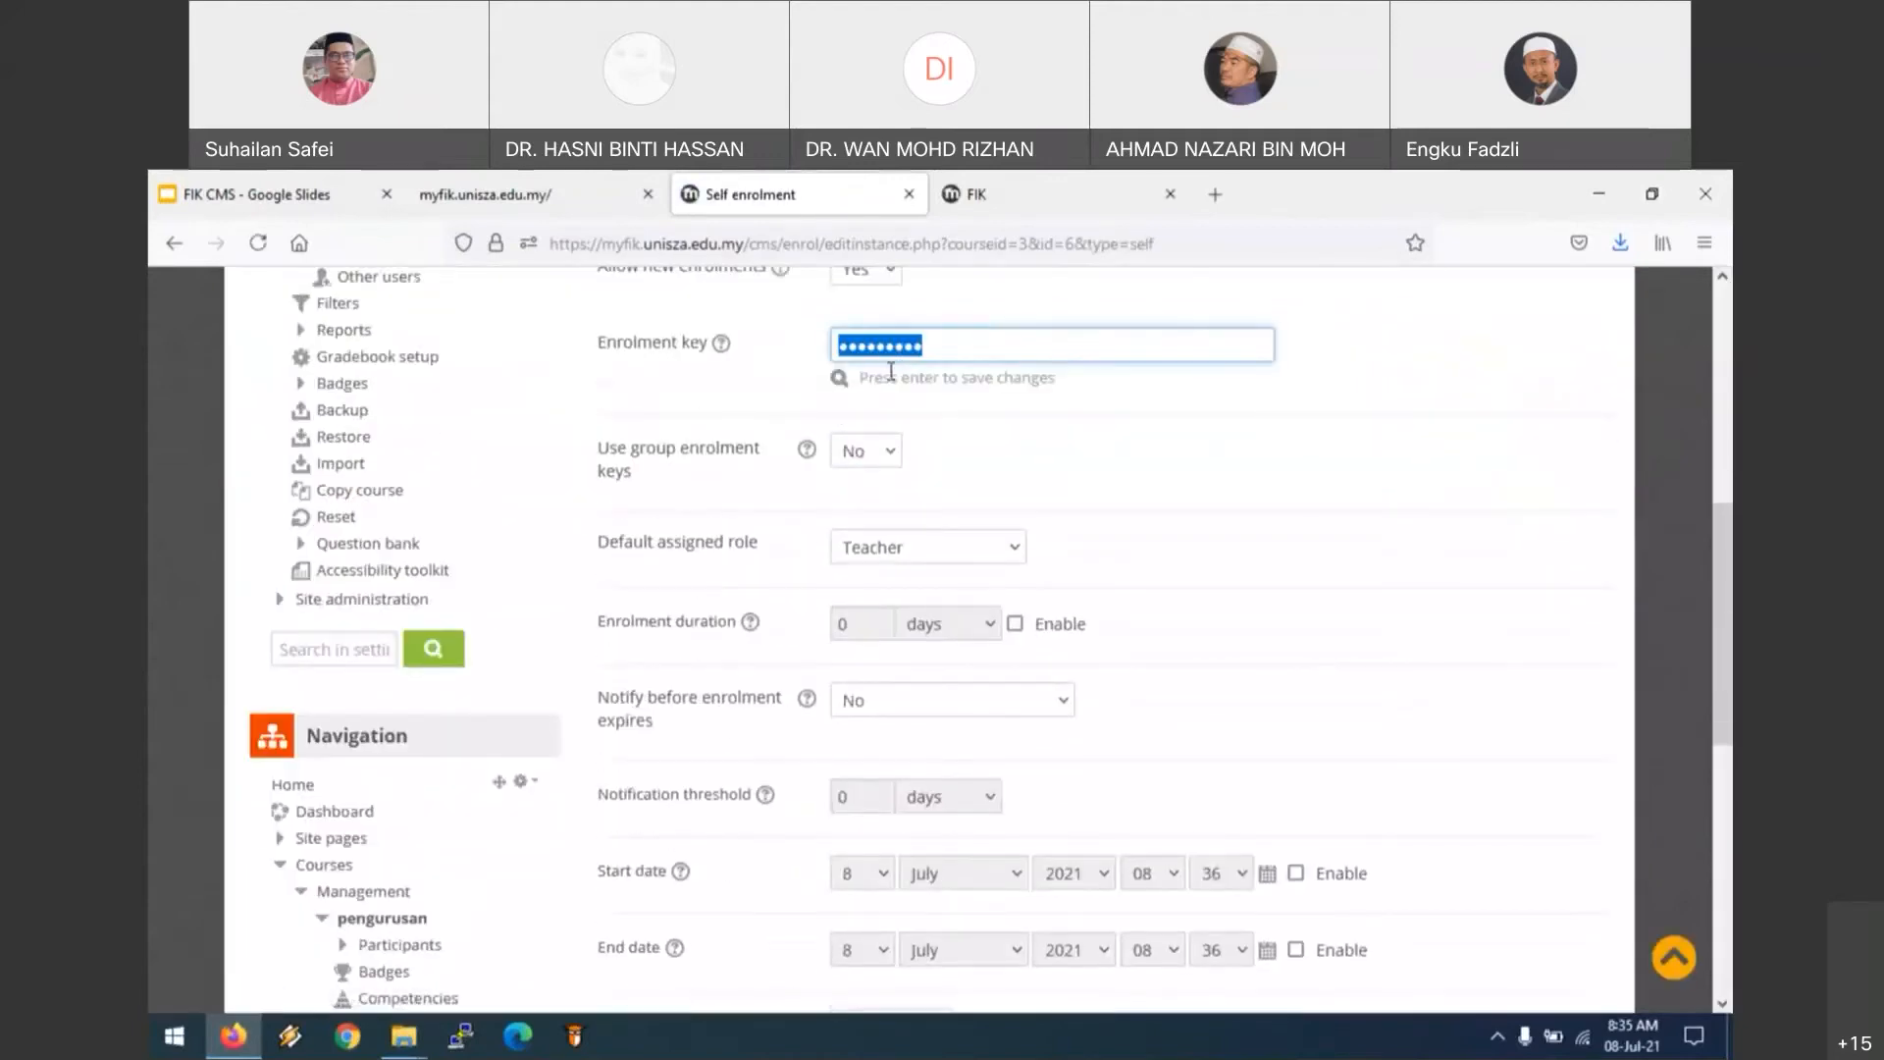
pyautogui.click(839, 378)
pyautogui.scroll(2, 1038, 422)
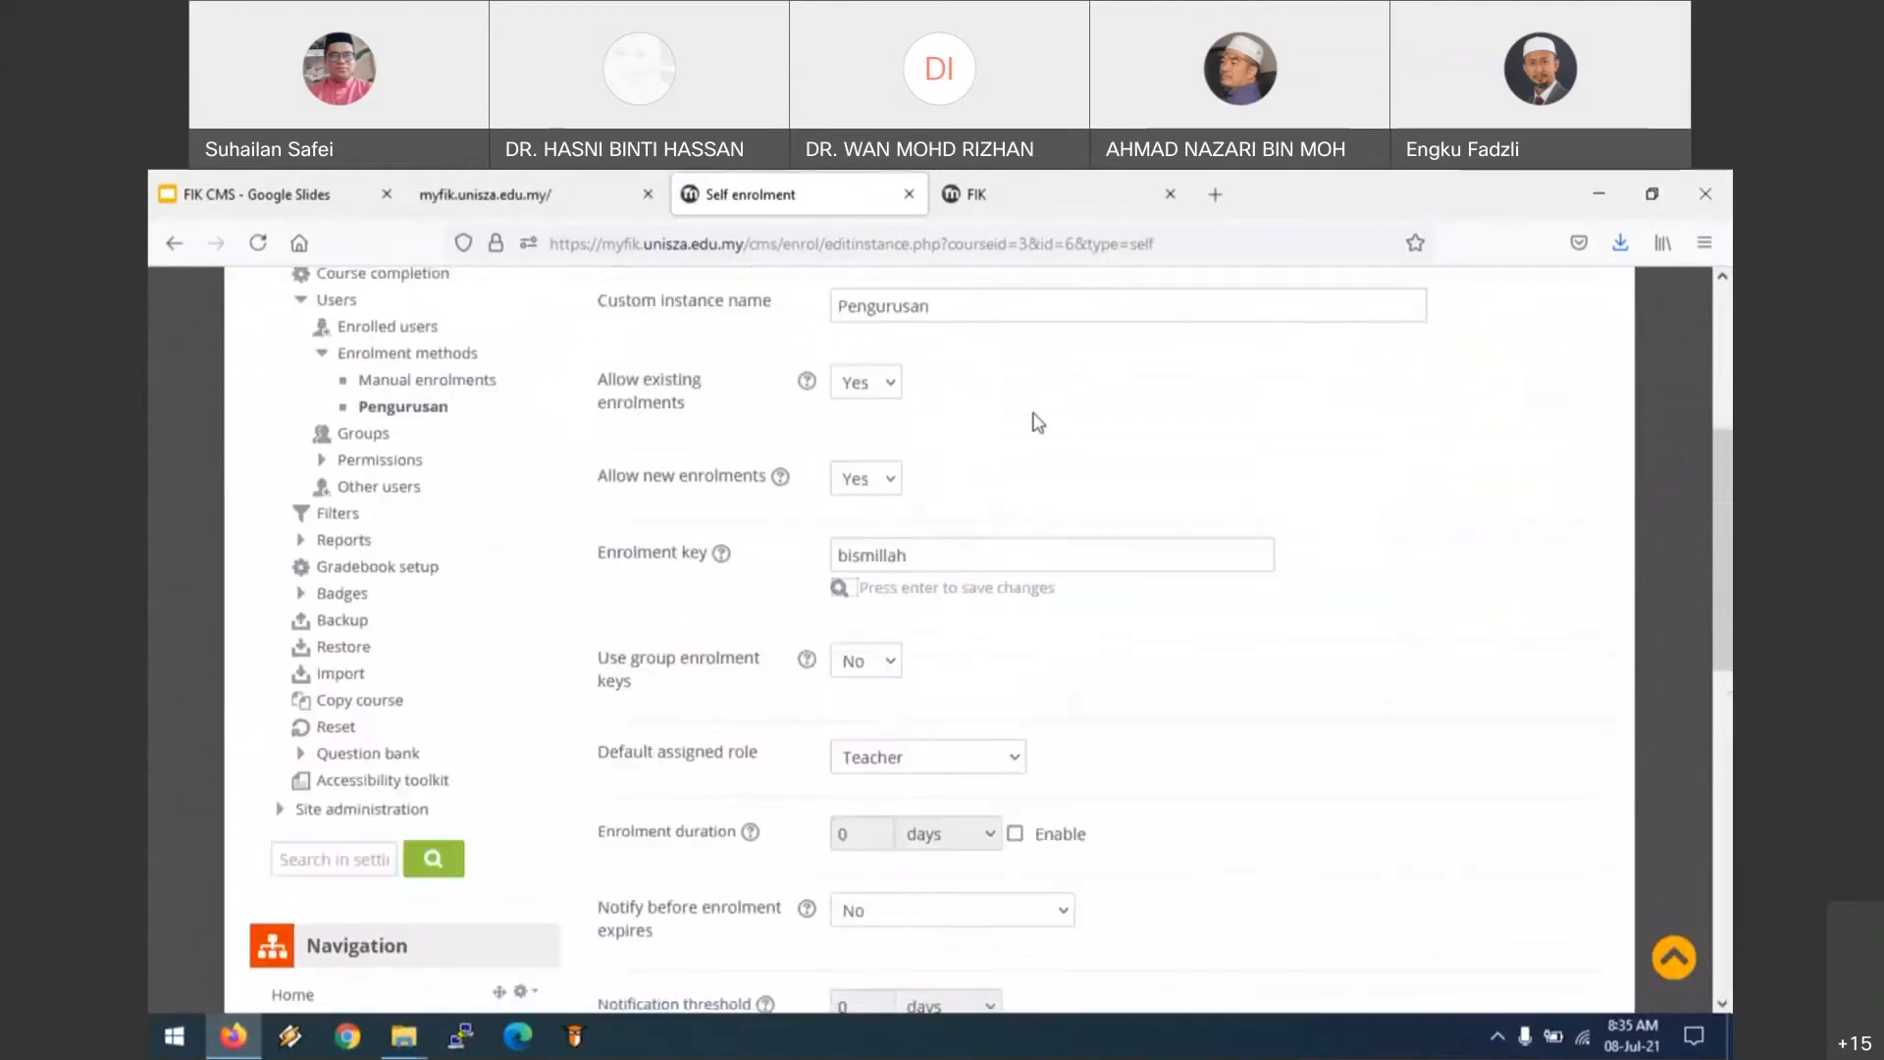
# Step: Review the self enrolment settings and the roles offered for the default assigned role, leaving Teacher selected
pyautogui.scroll(-3, 1038, 422)
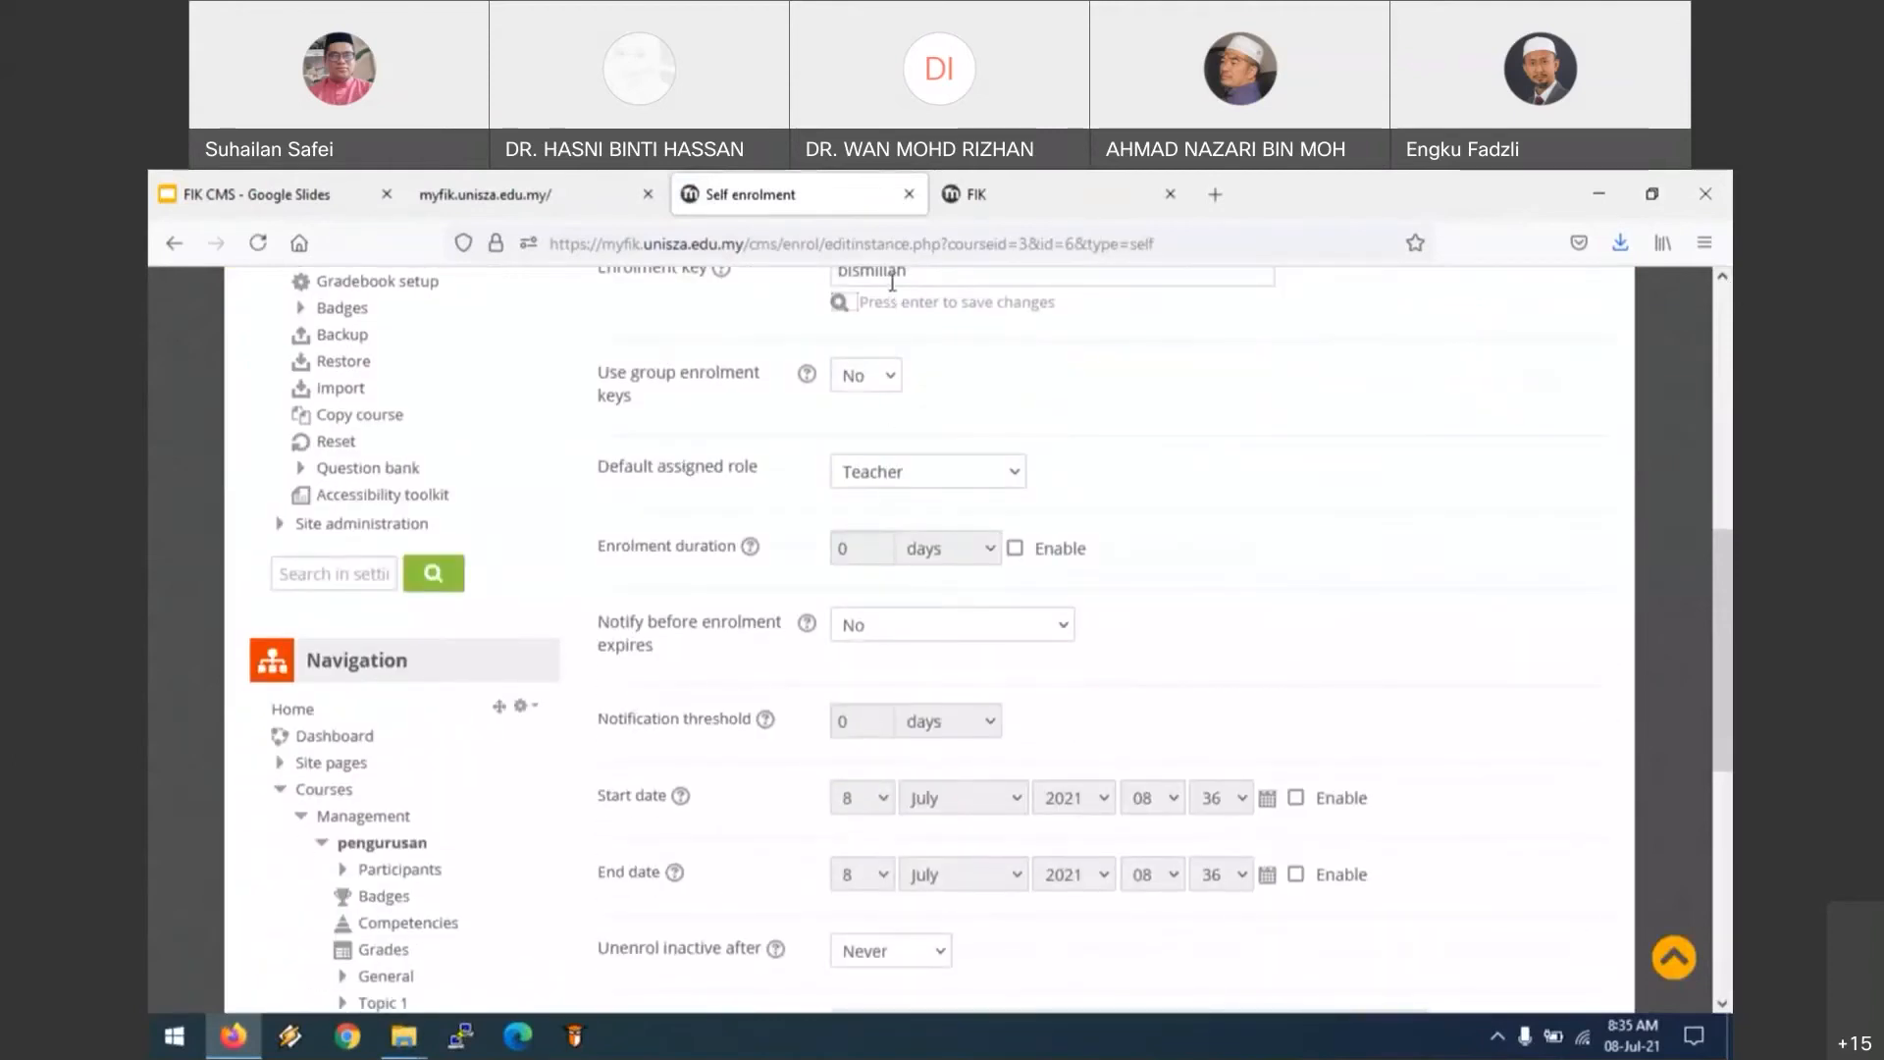
pyautogui.scroll(2, 930, 442)
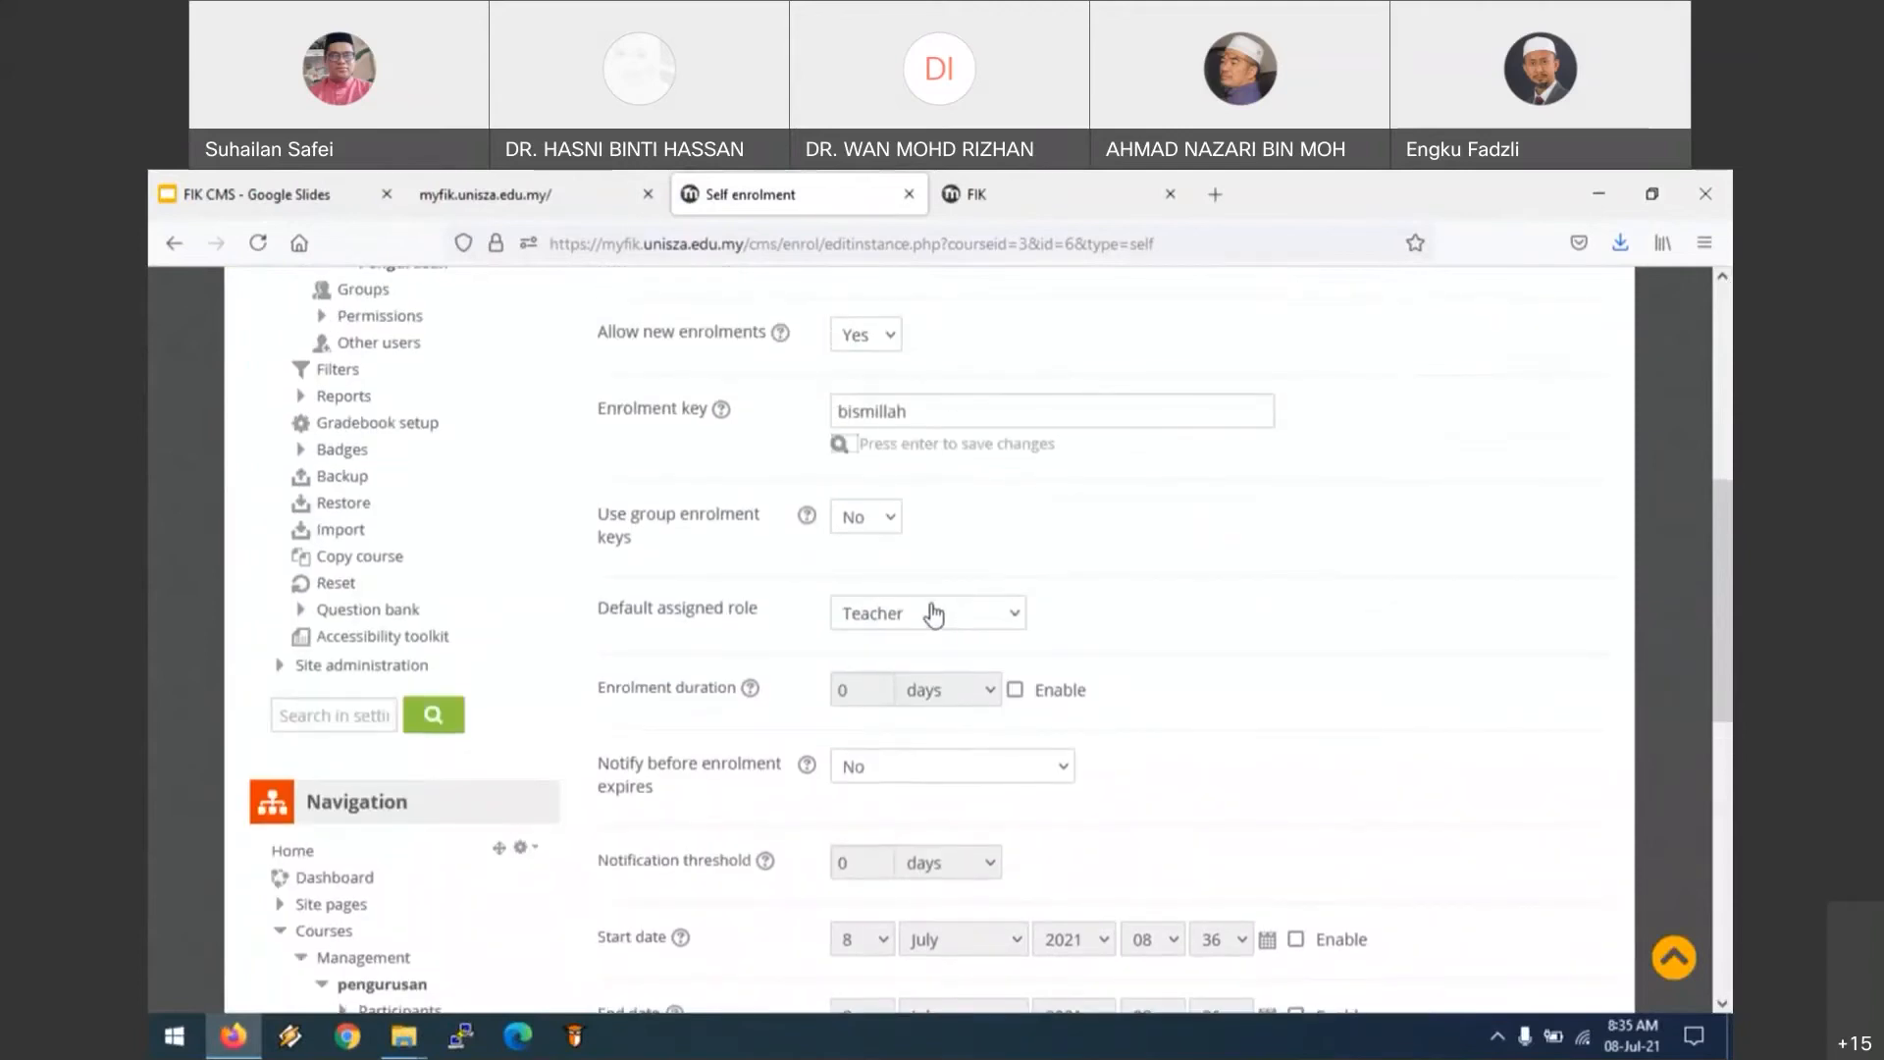
pyautogui.click(934, 615)
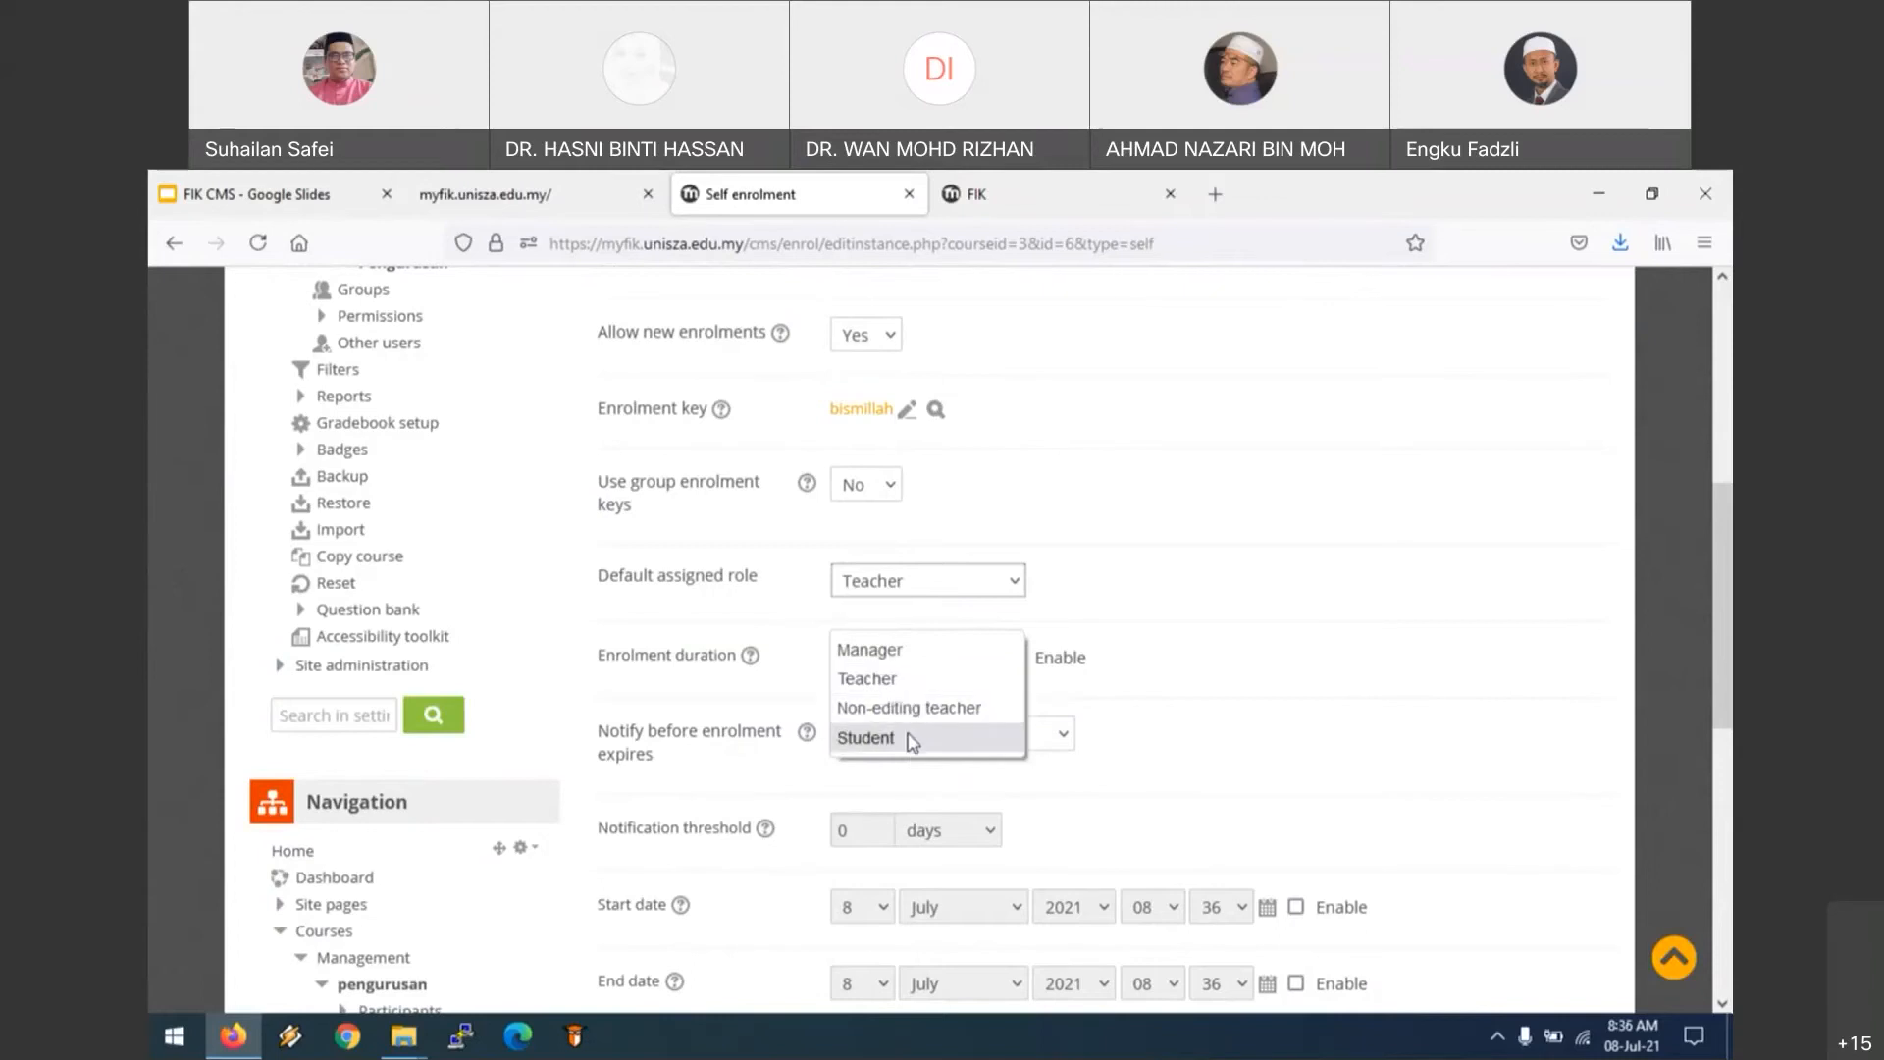
pyautogui.click(1192, 673)
pyautogui.scroll(2, 1192, 673)
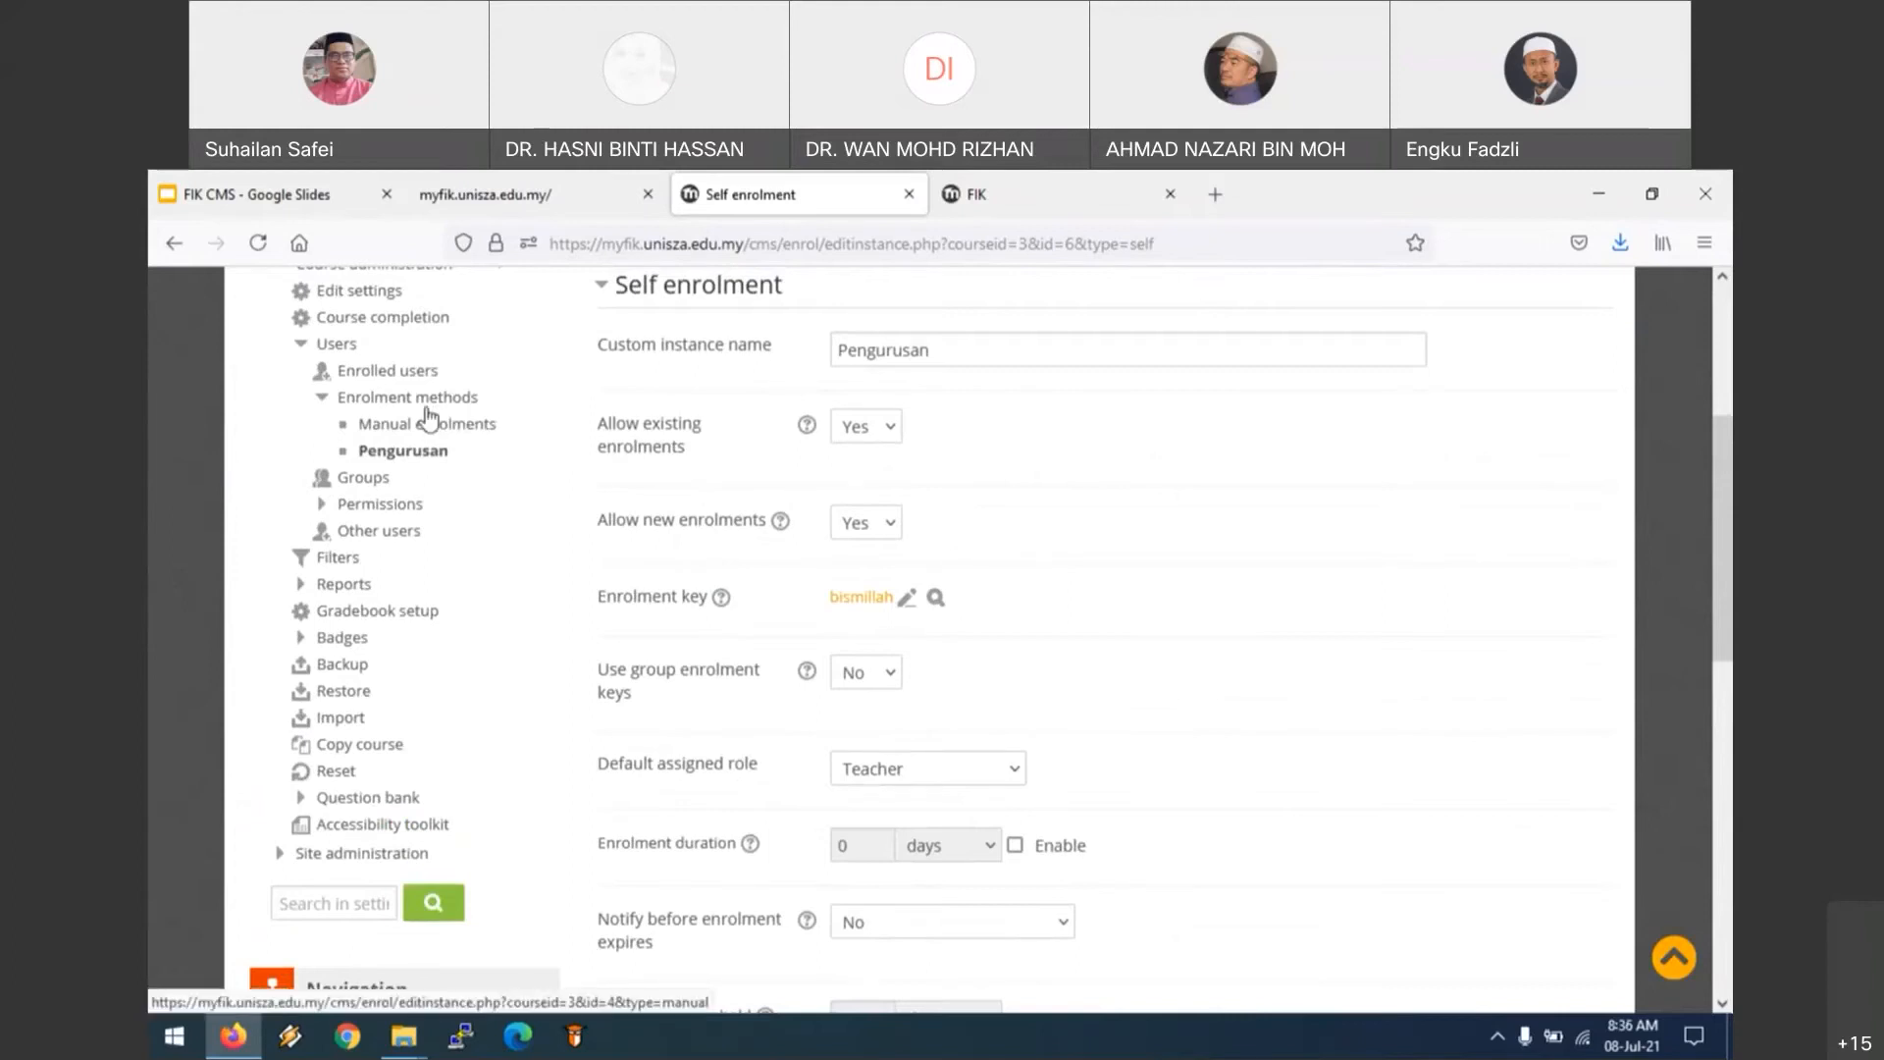
# Step: Collapse the enrolment methods list and return to the site home page to view the available courses
pyautogui.click(322, 399)
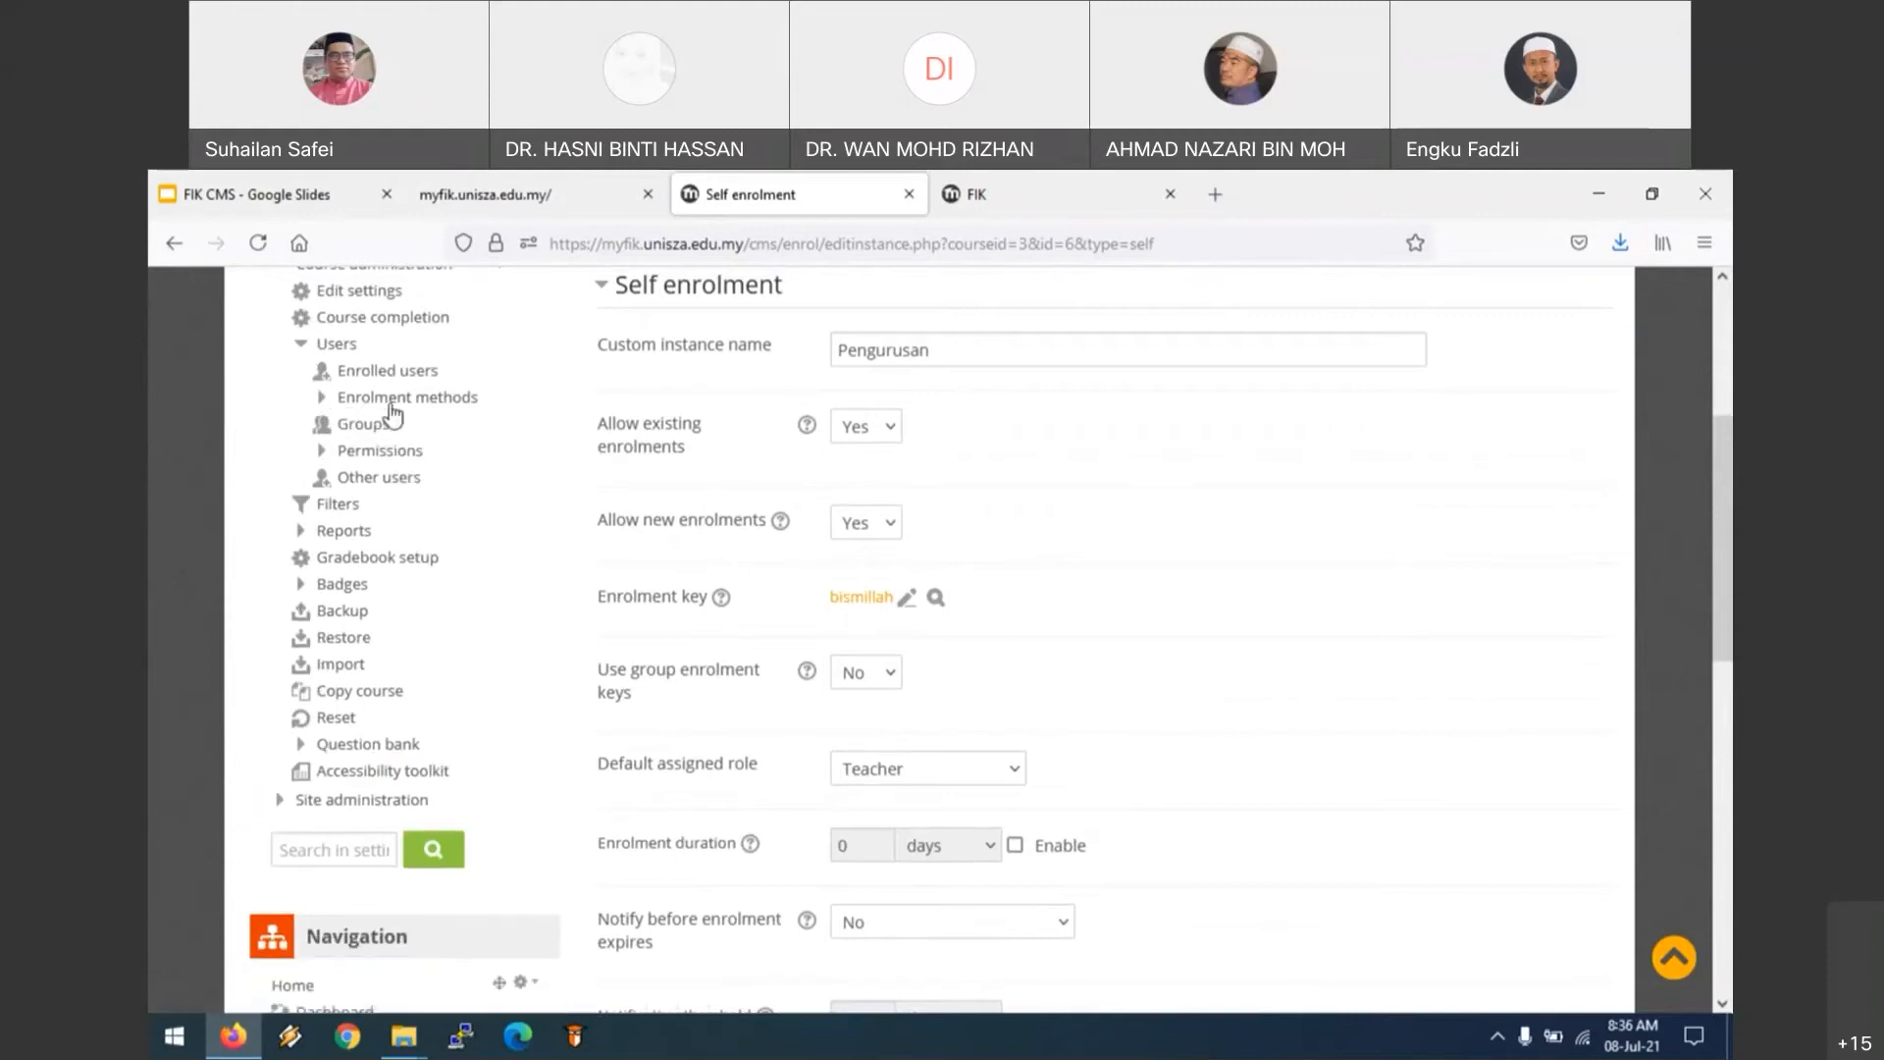
pyautogui.scroll(2, 421, 417)
pyautogui.scroll(2, 421, 417)
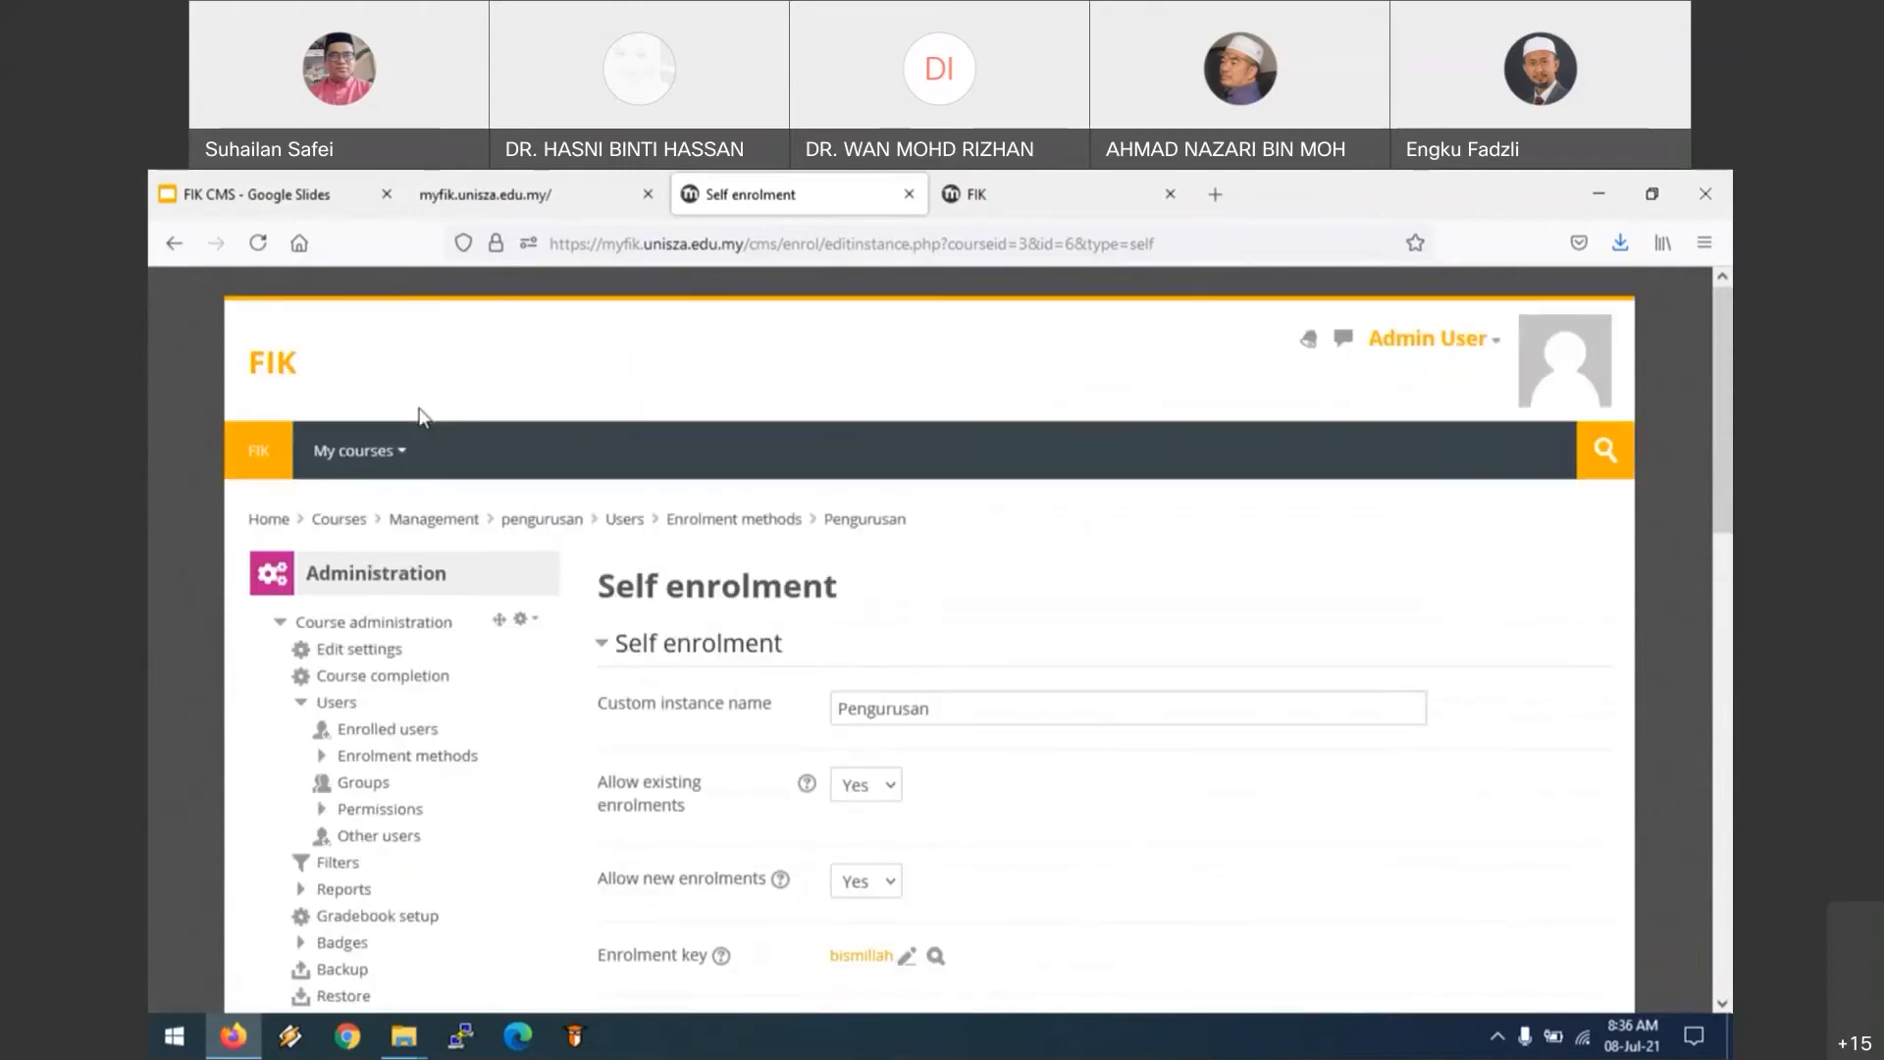
pyautogui.click(268, 520)
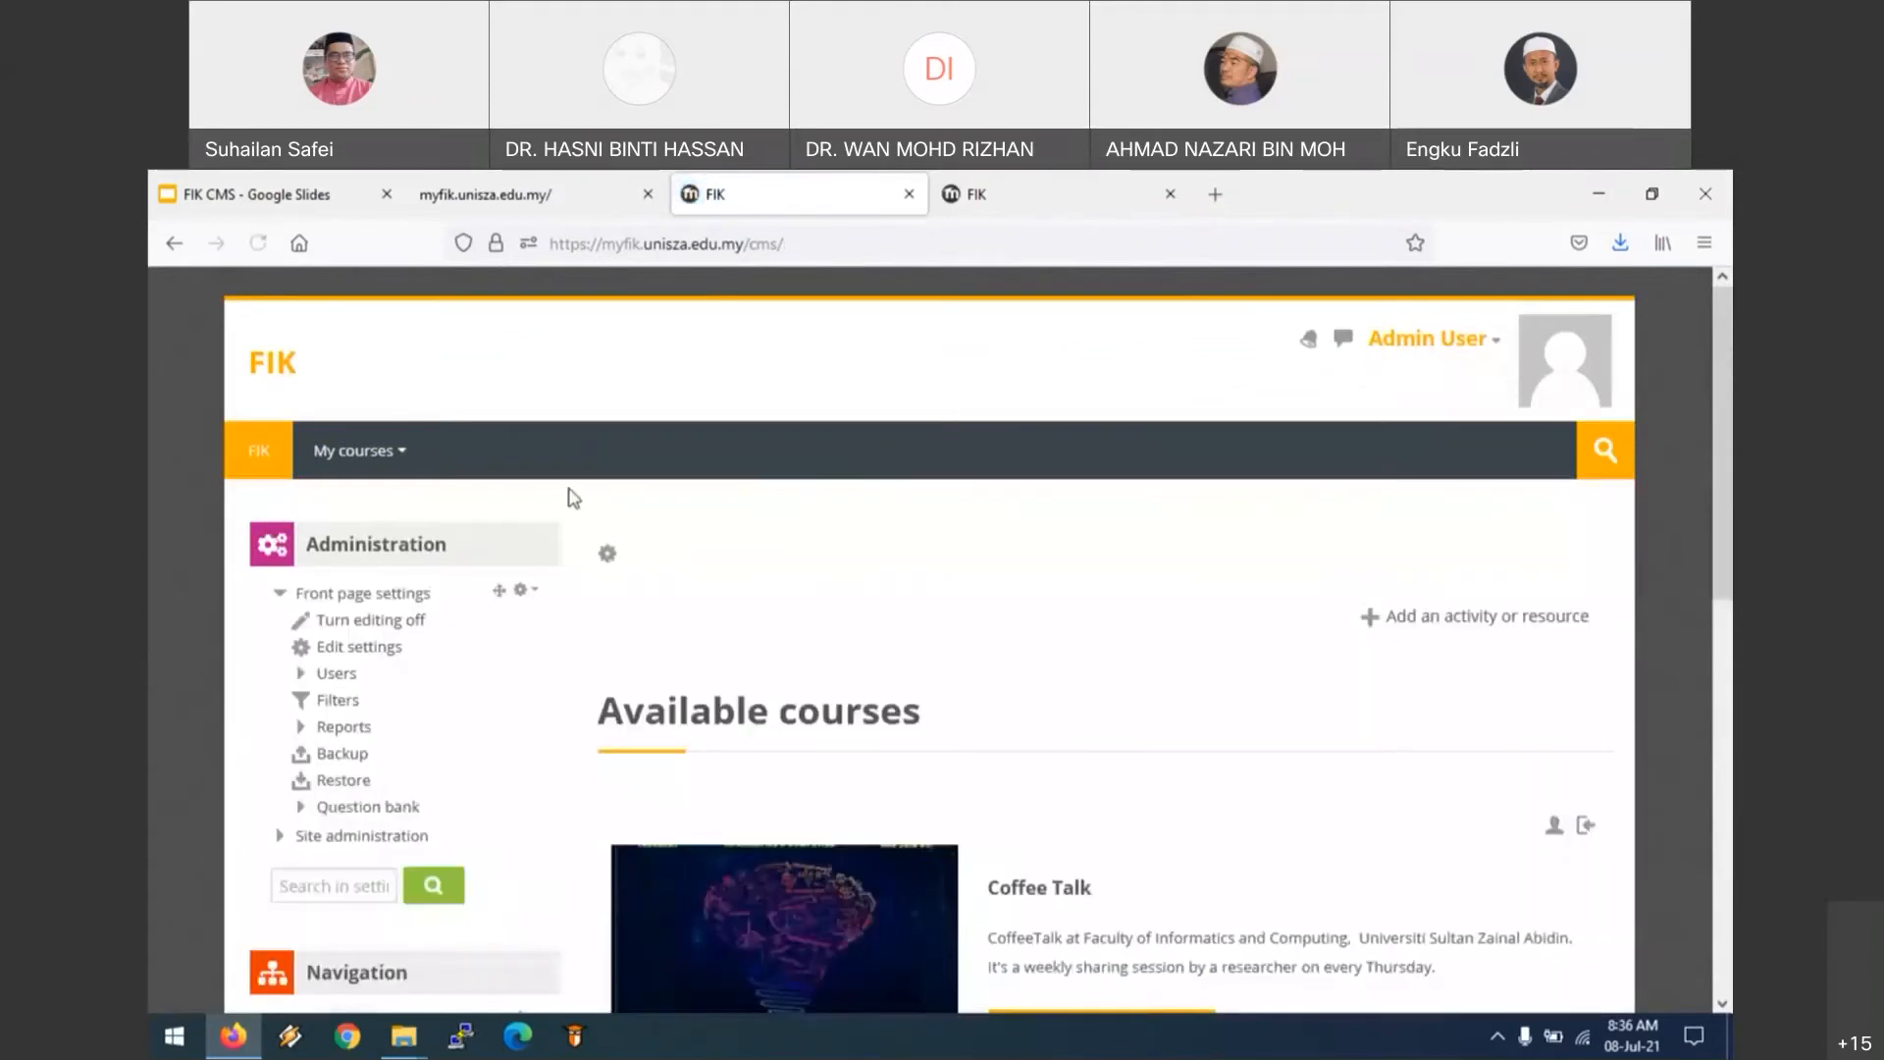
pyautogui.scroll(-3, 574, 498)
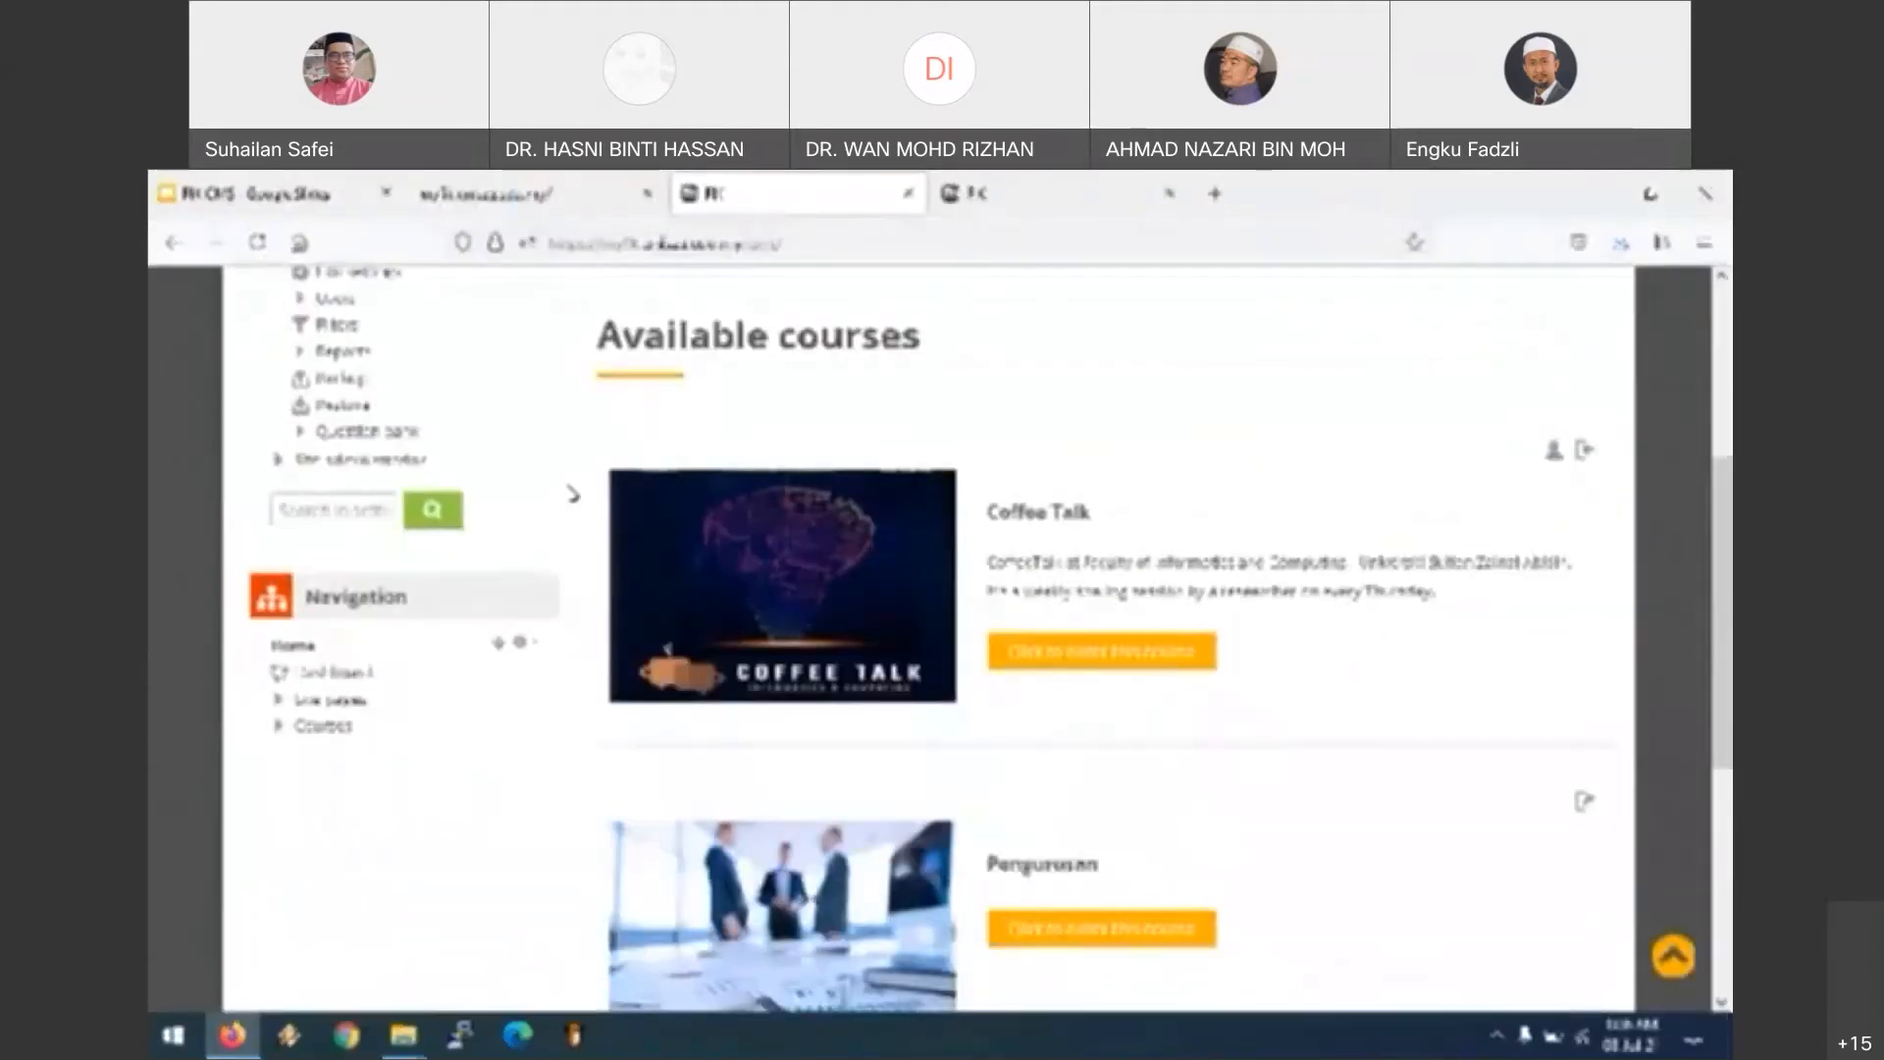
pyautogui.scroll(1, 572, 495)
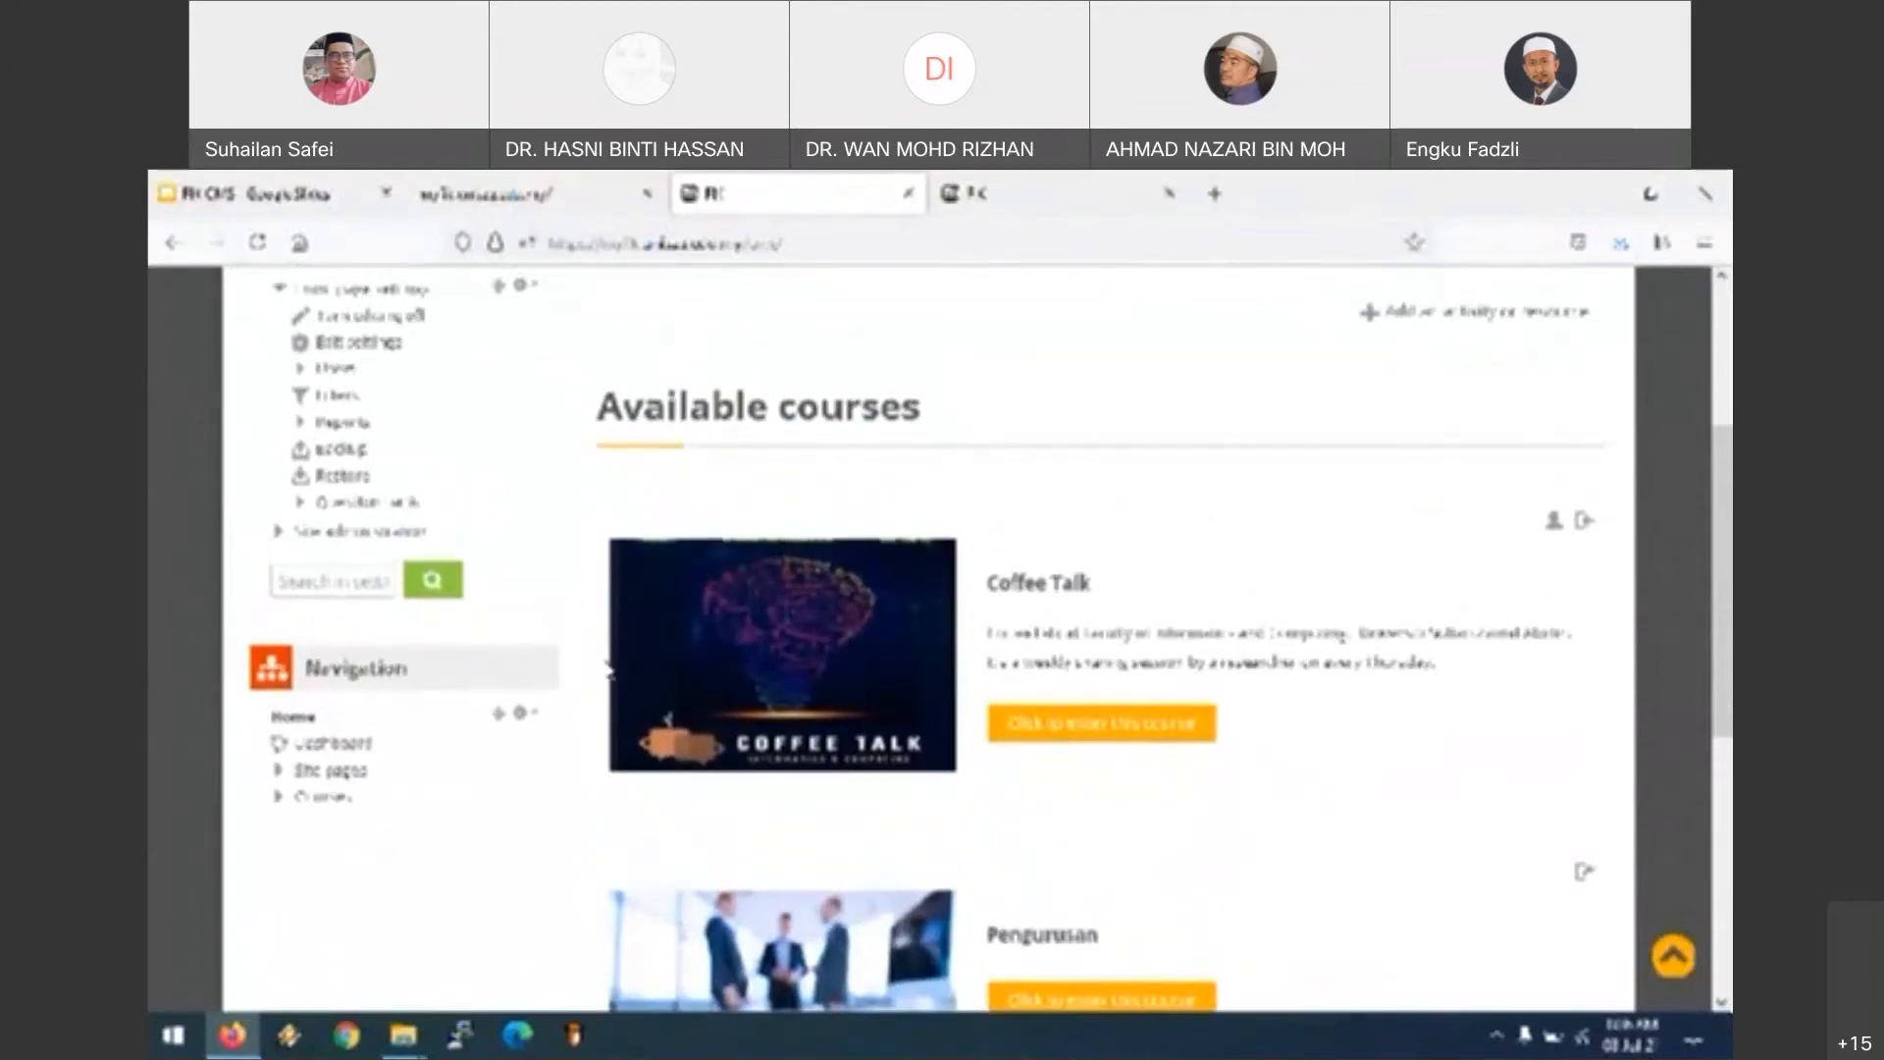
pyautogui.scroll(3, 607, 670)
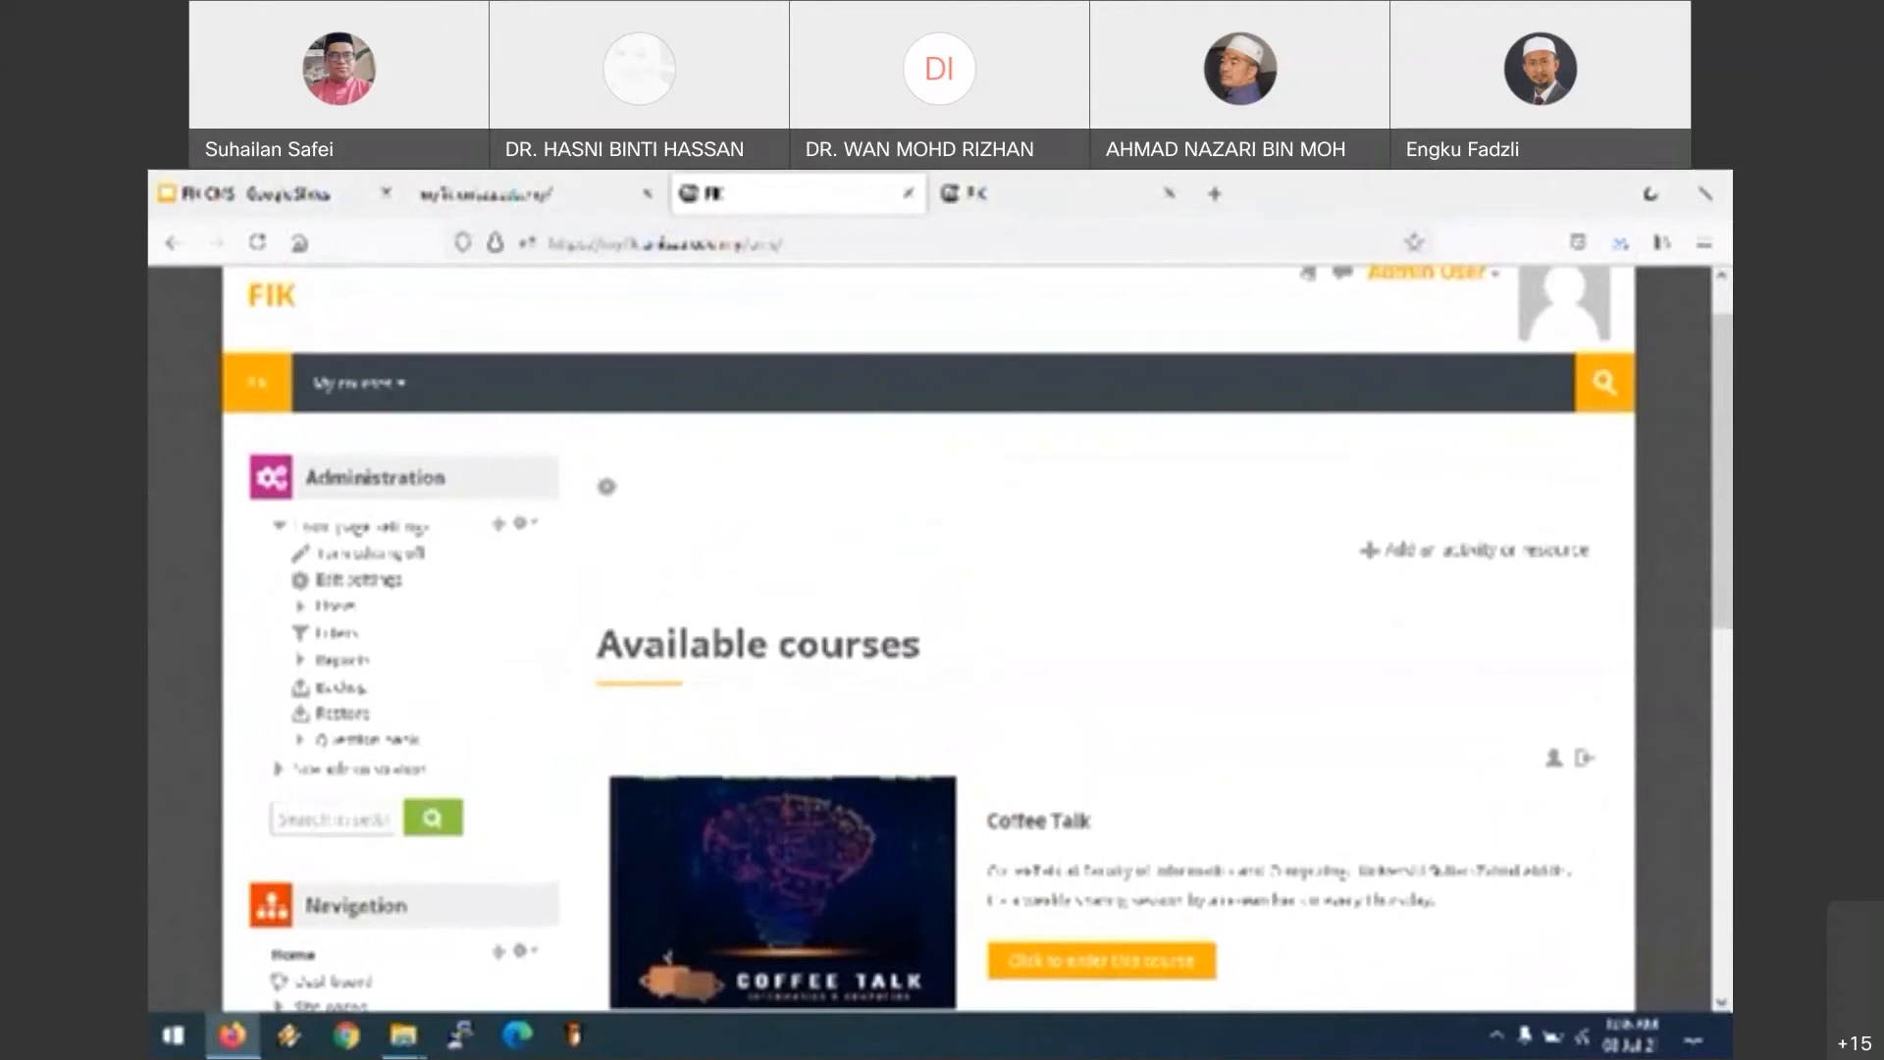
# Step: Expand the site administration options on the home page and look through their sections
pyautogui.click(279, 770)
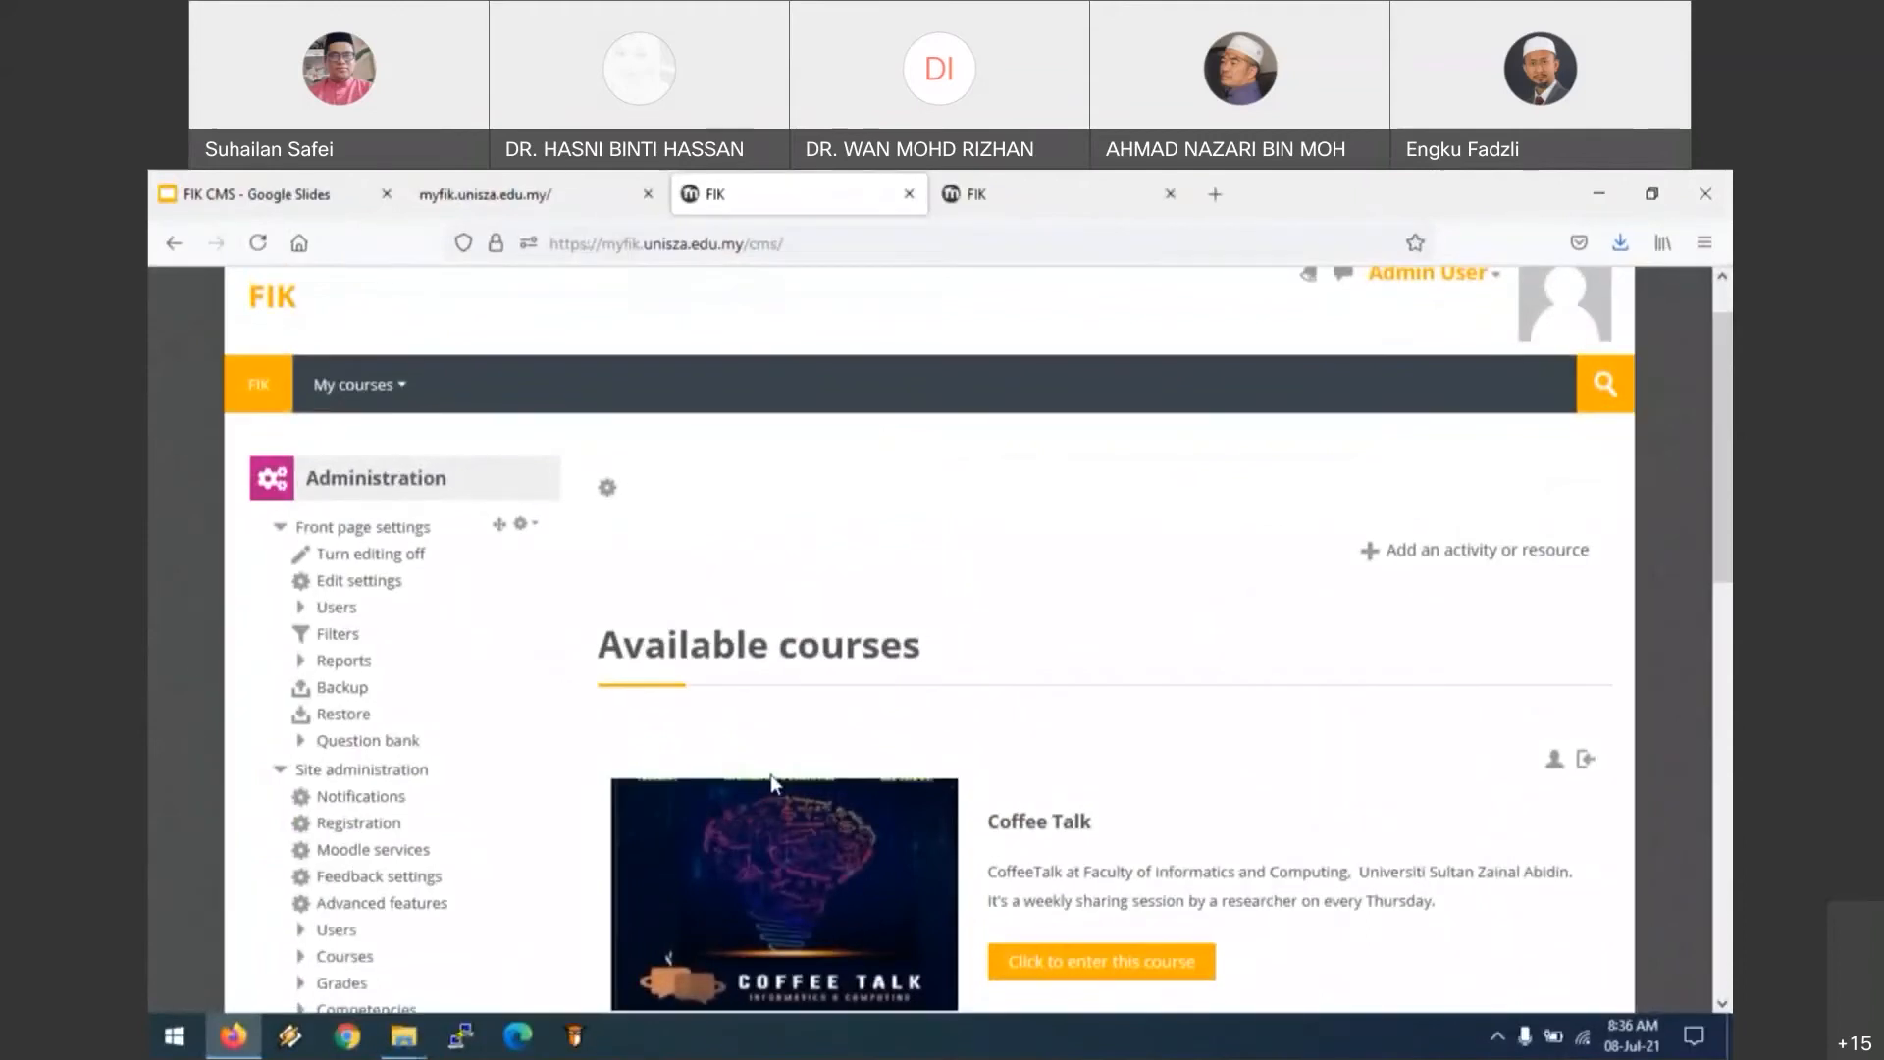
pyautogui.scroll(-2, 772, 782)
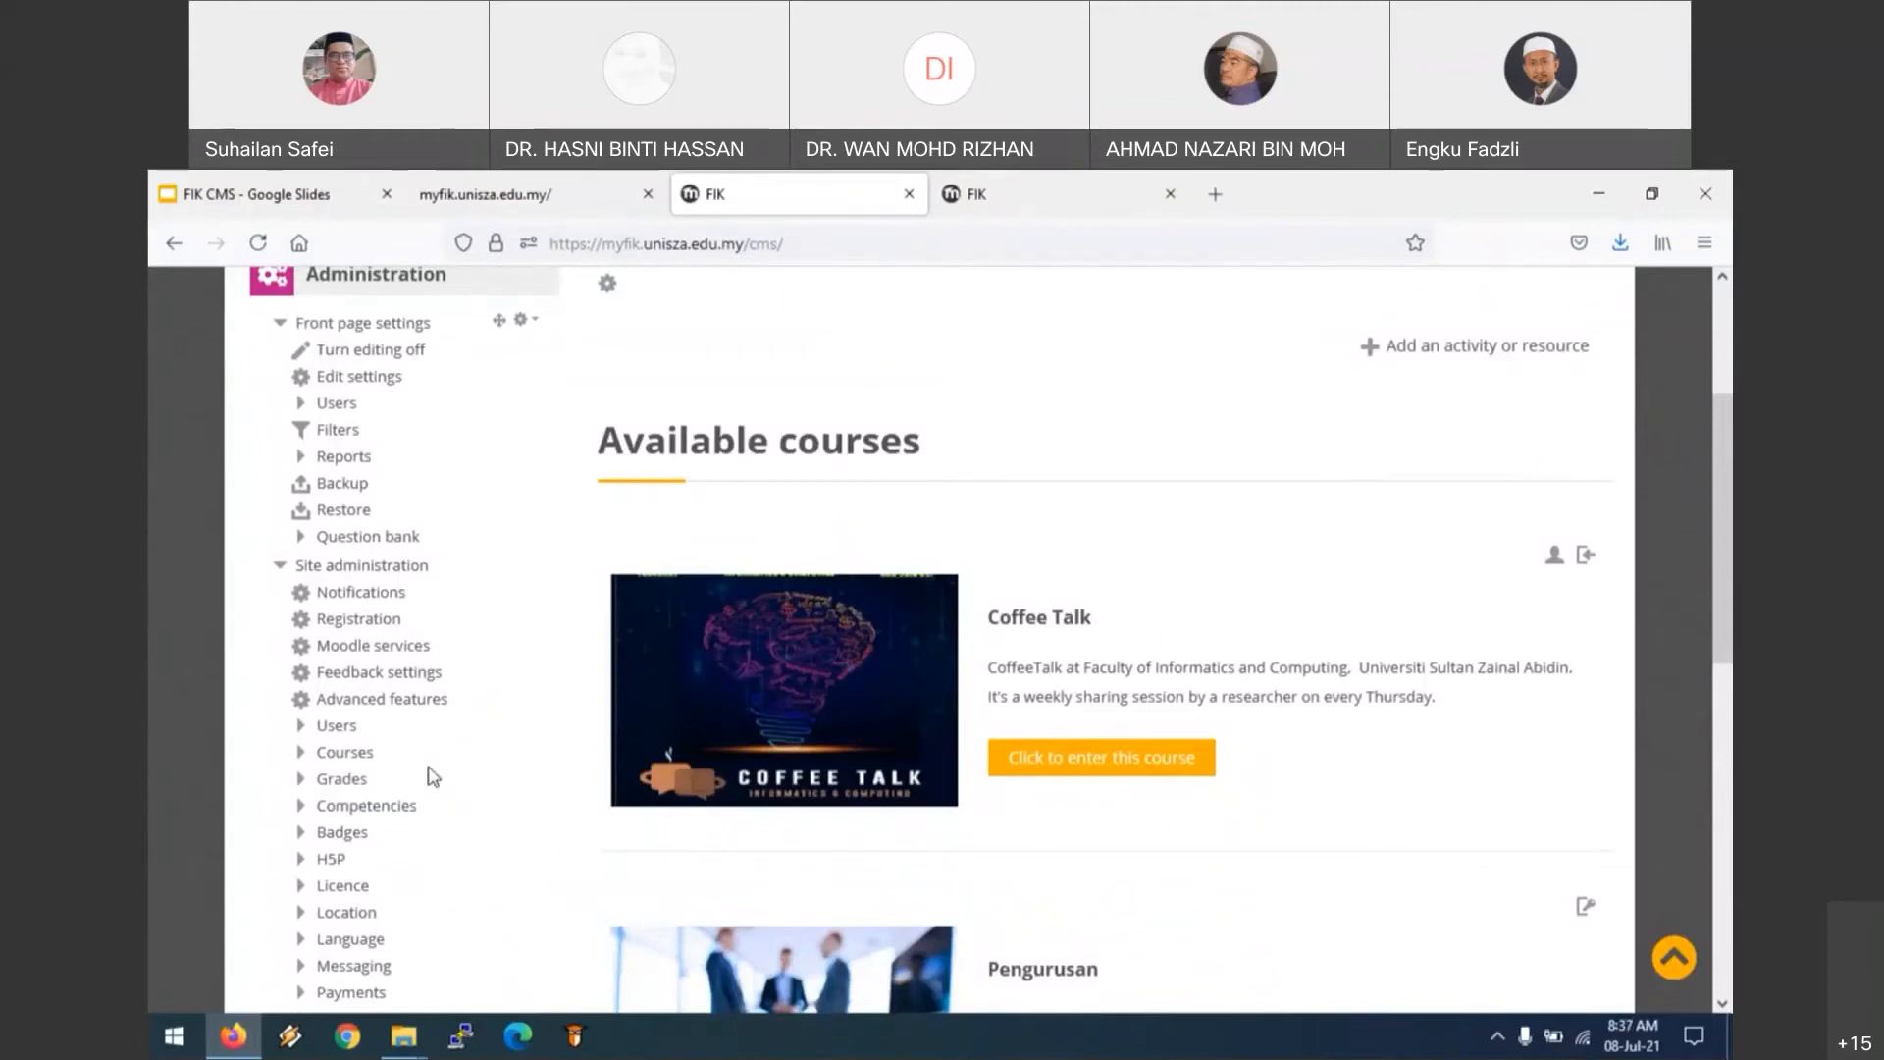
pyautogui.scroll(-3, 533, 731)
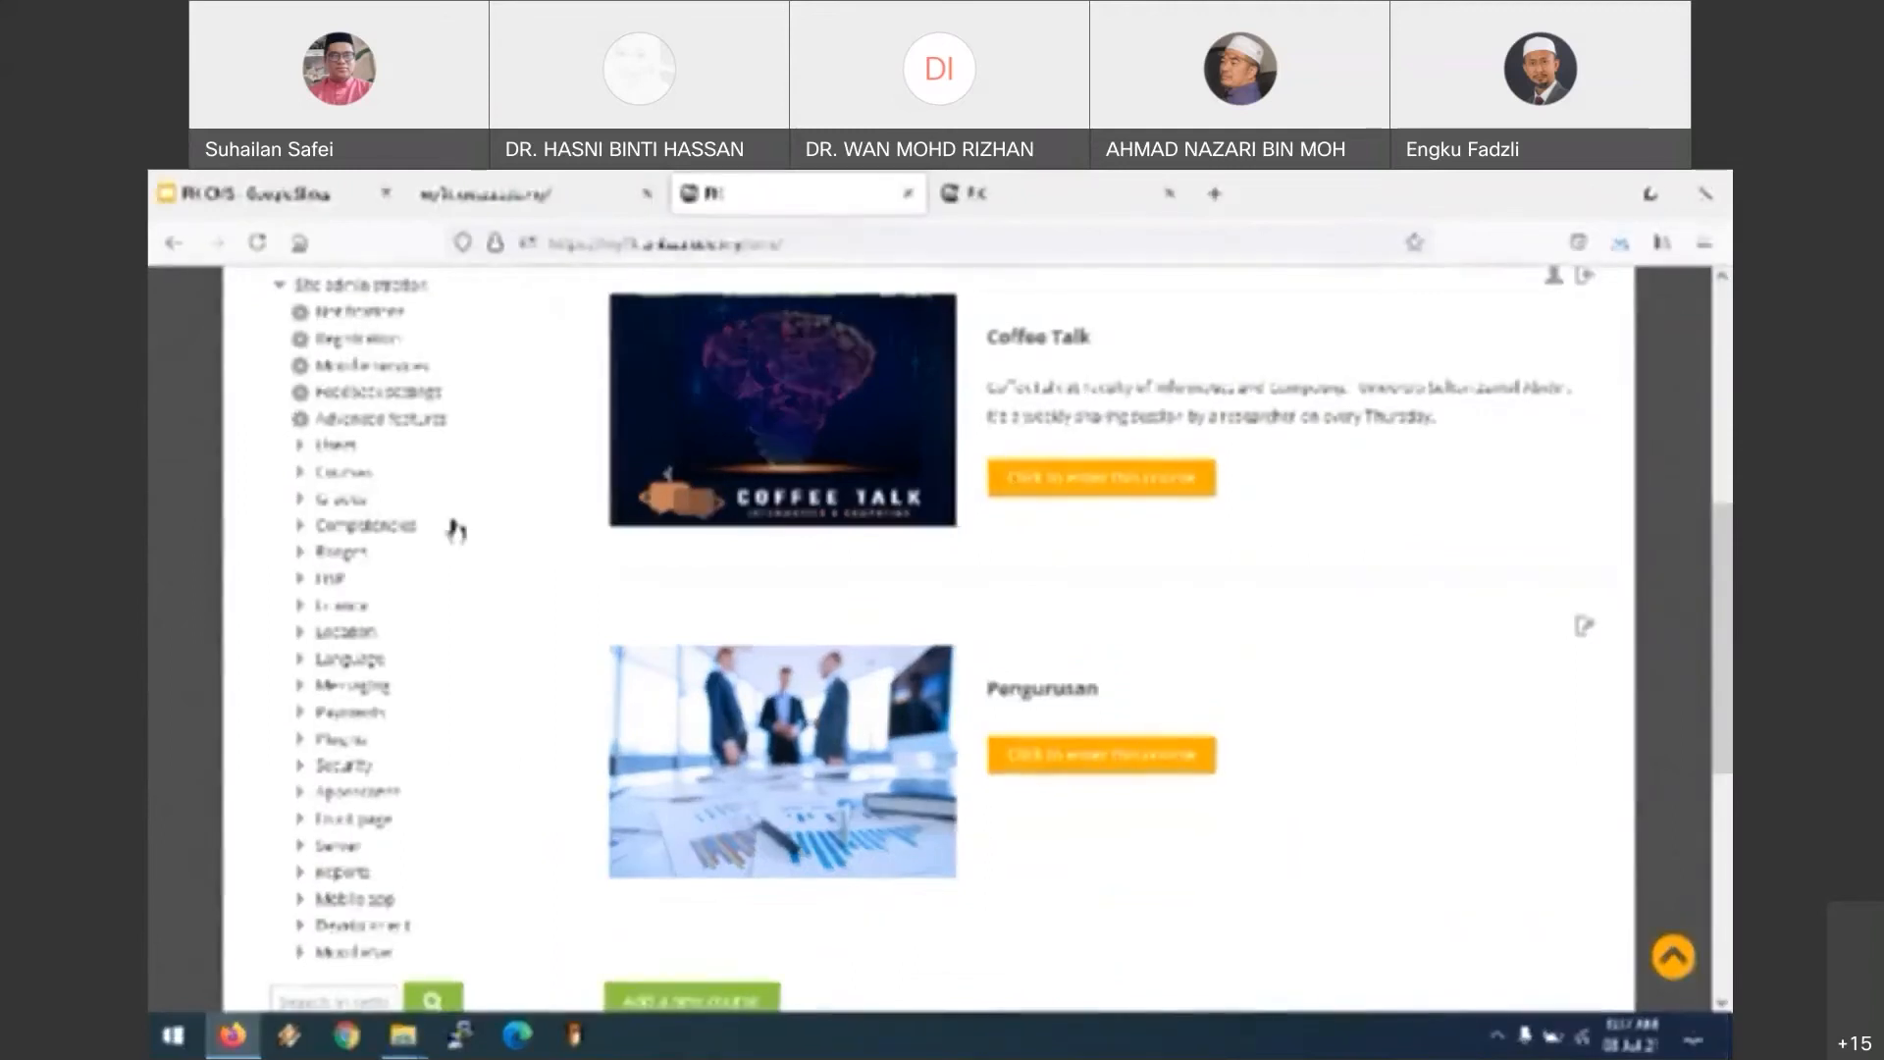
pyautogui.scroll(-3, 458, 535)
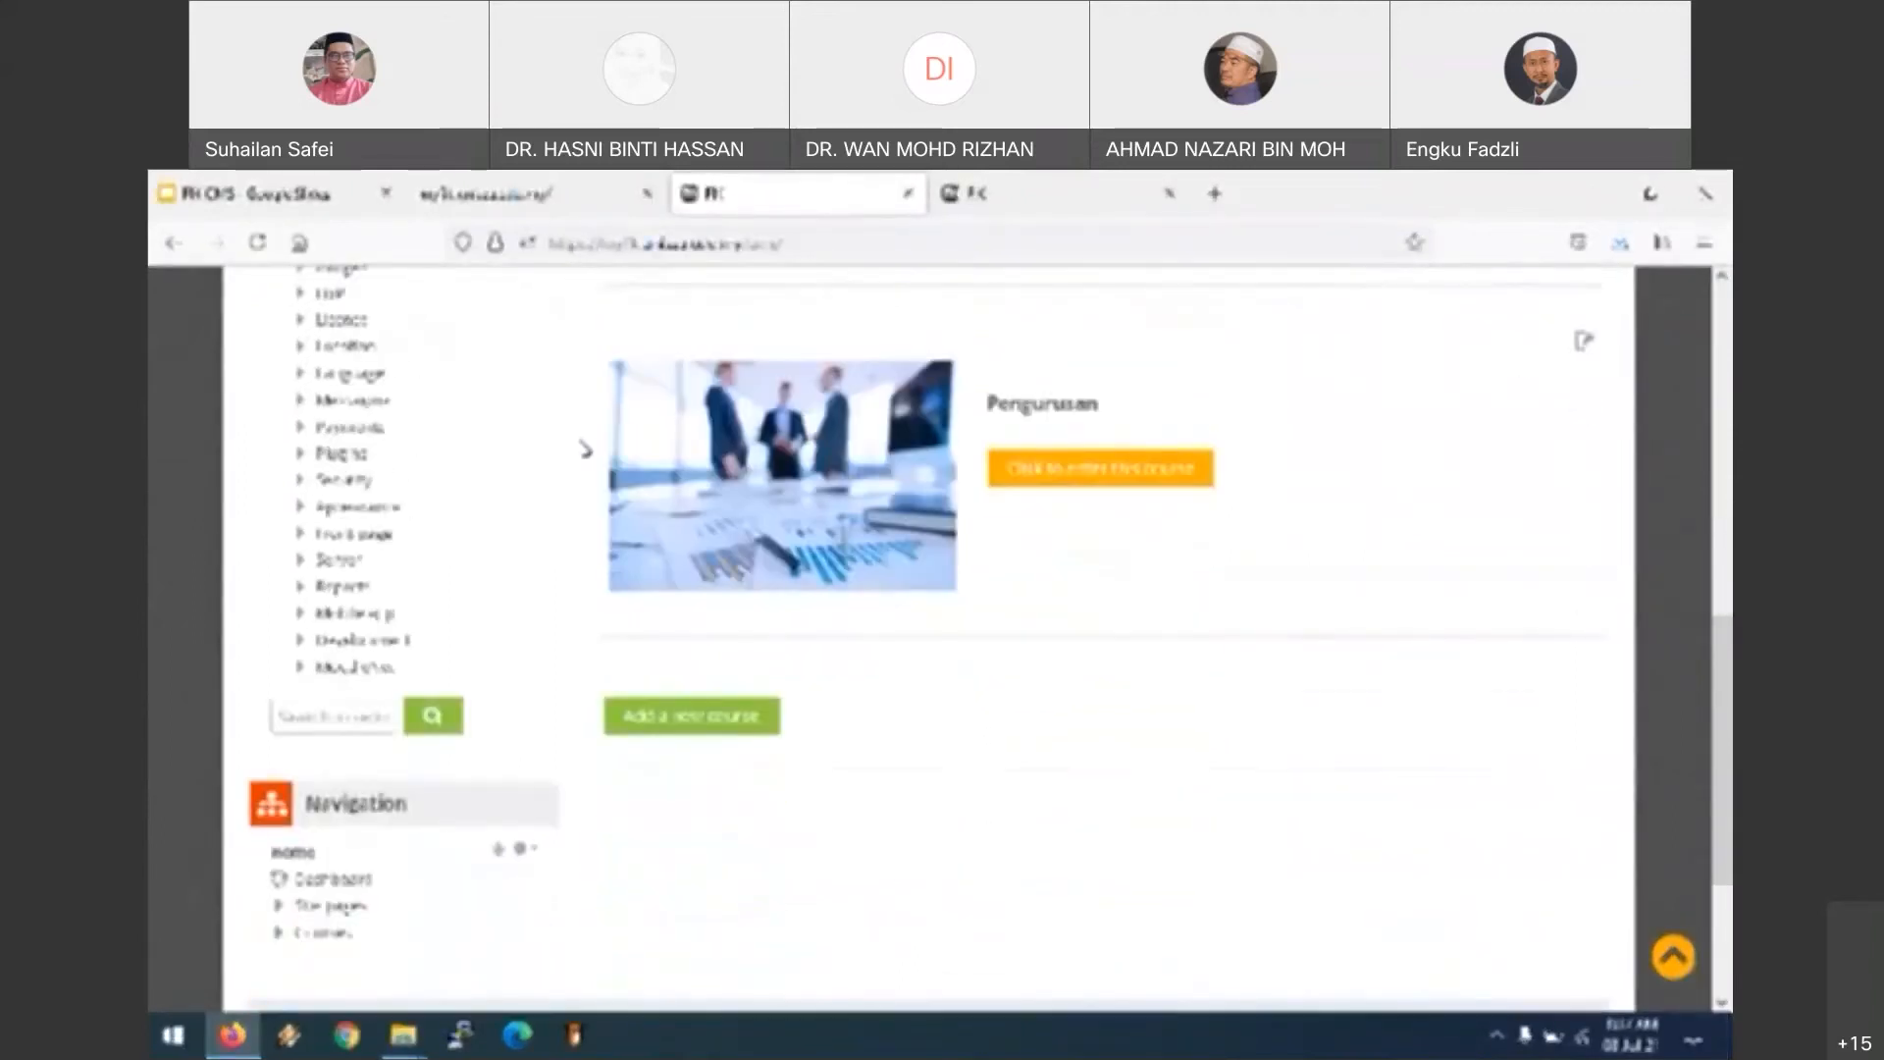
pyautogui.scroll(7, 586, 449)
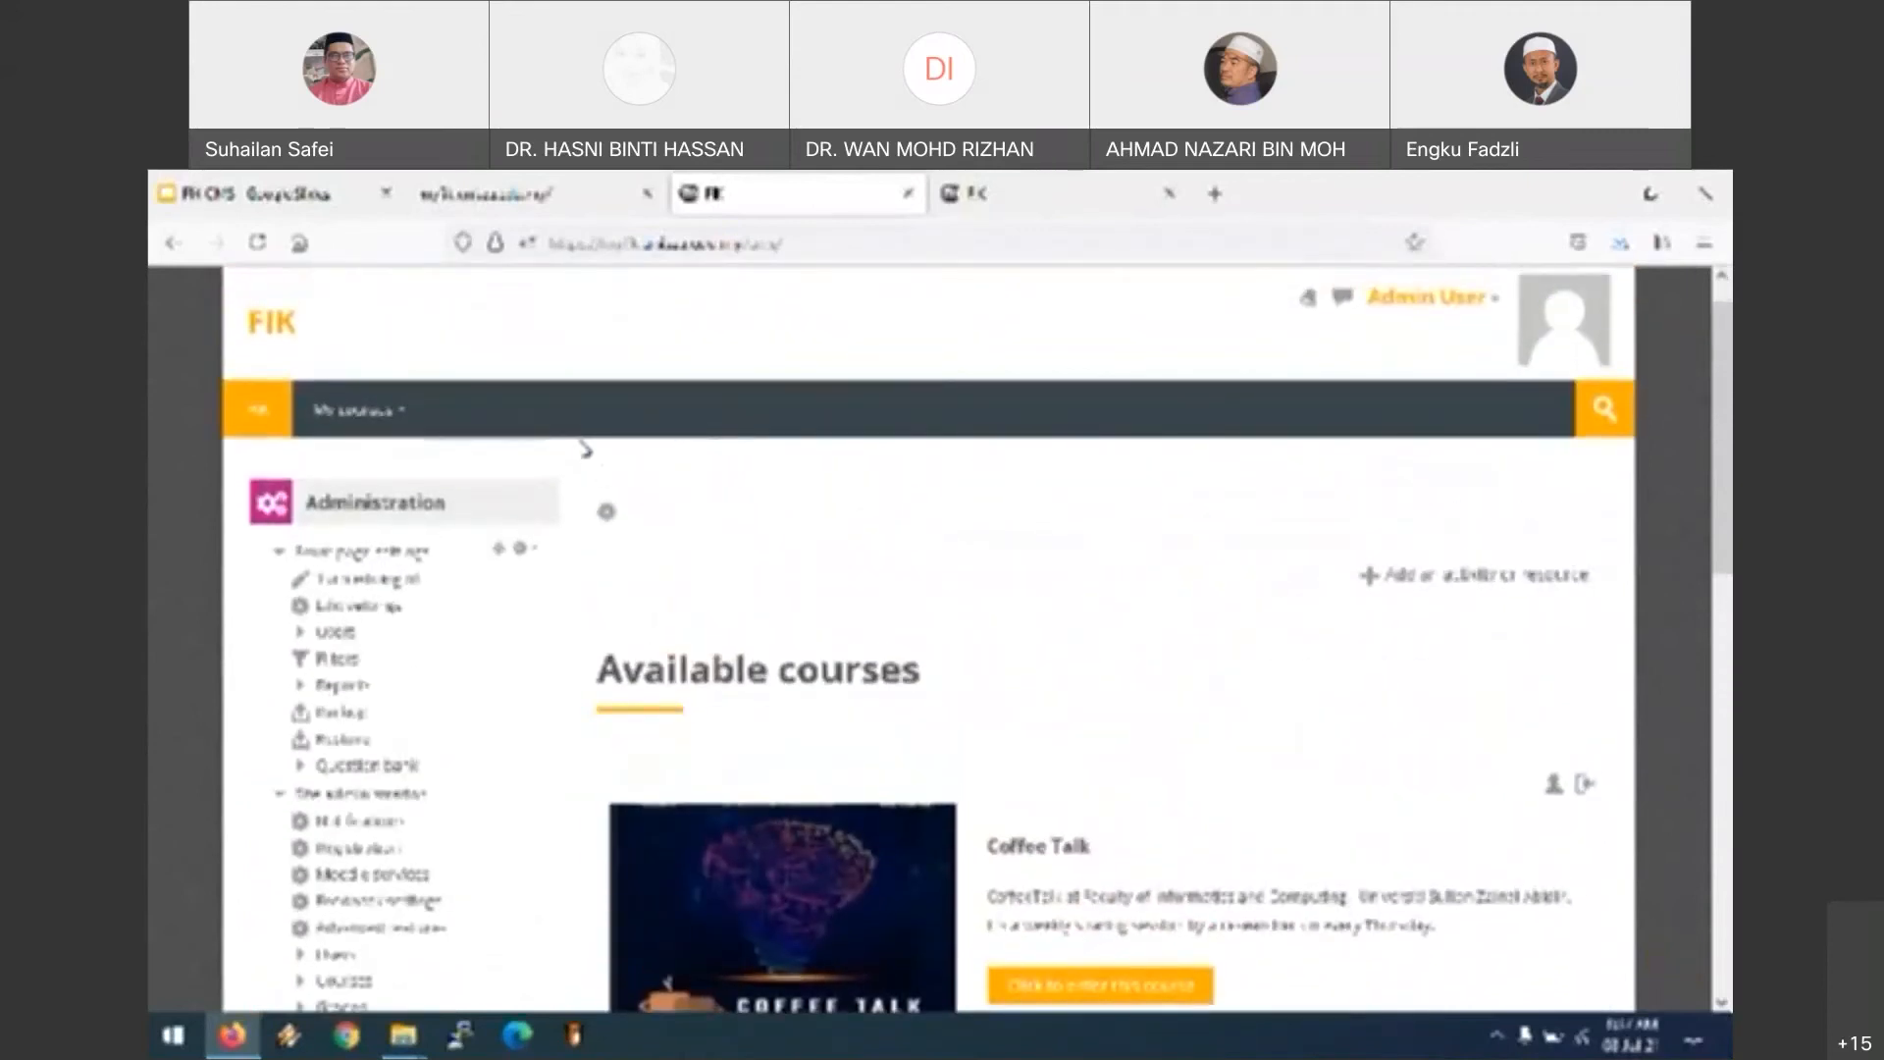
pyautogui.press('XF86AudioRaiseVolume')
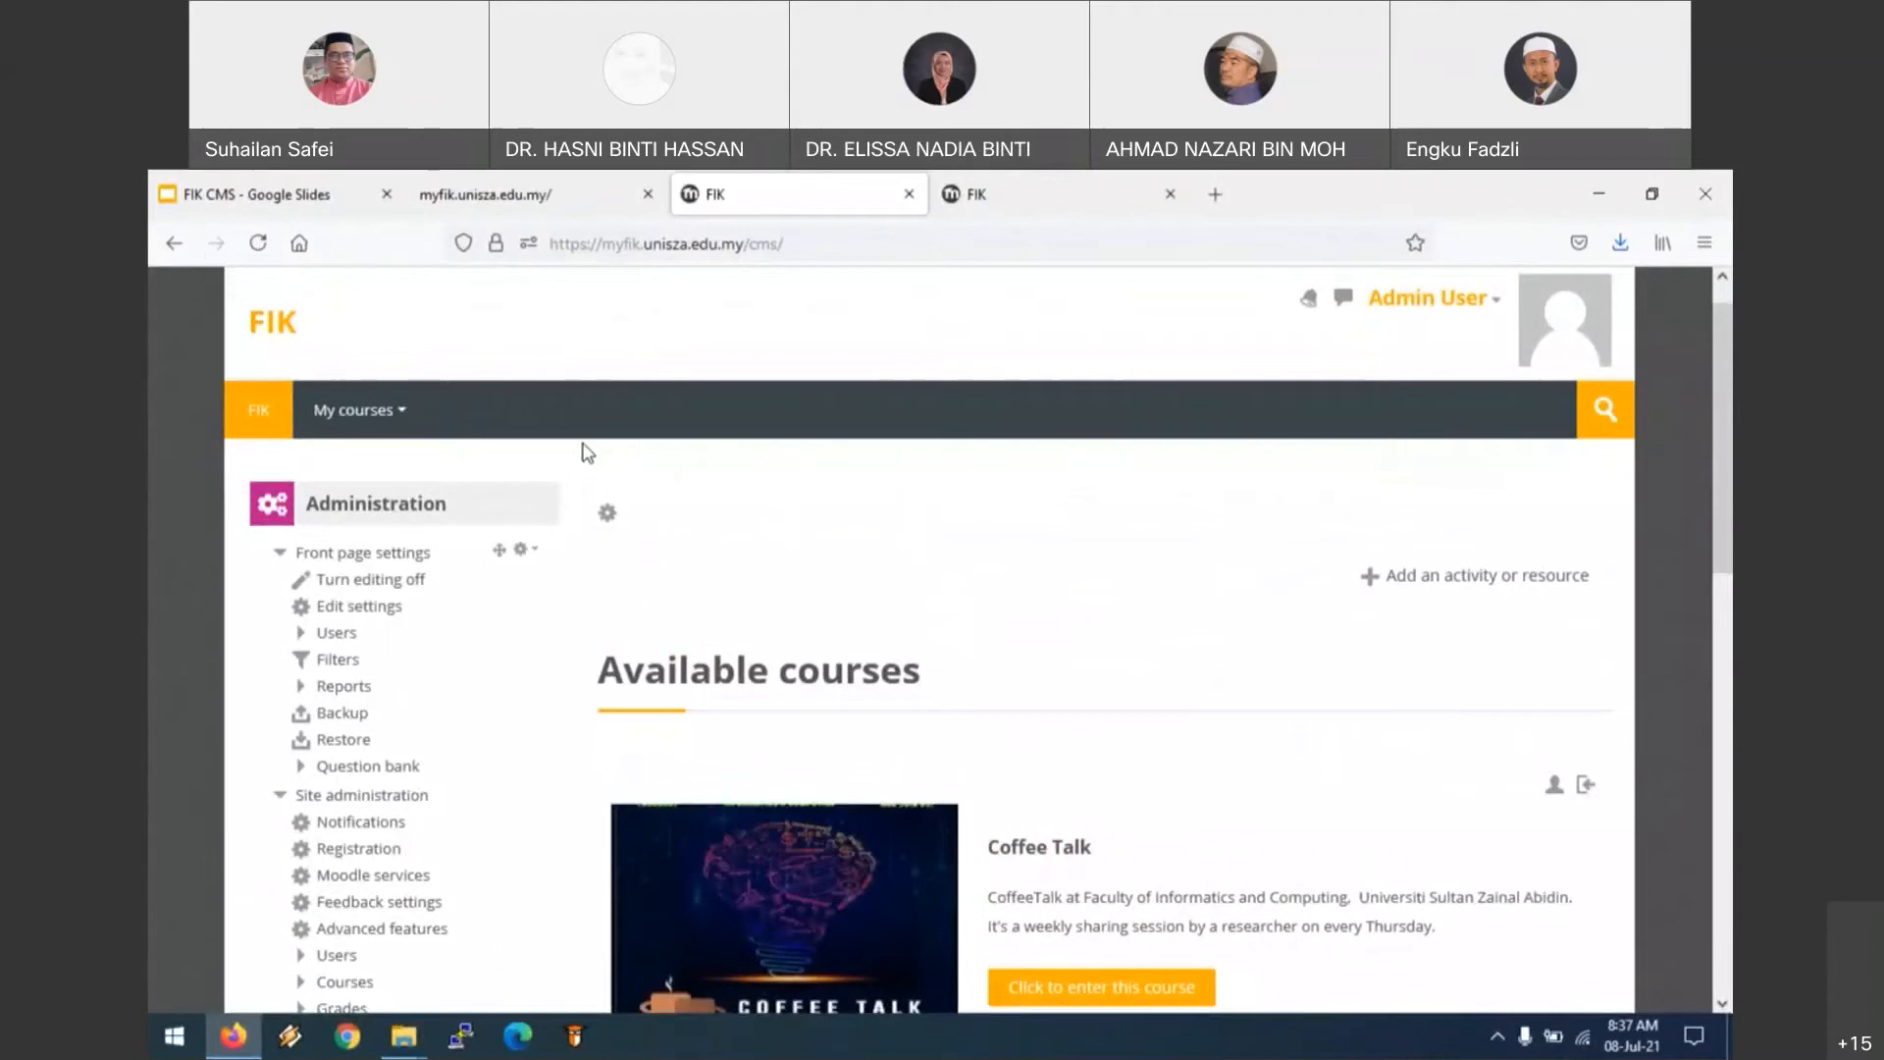
# Step: Open course and category management from the Courses section of site administration and view the course categories
pyautogui.scroll(-4, 587, 451)
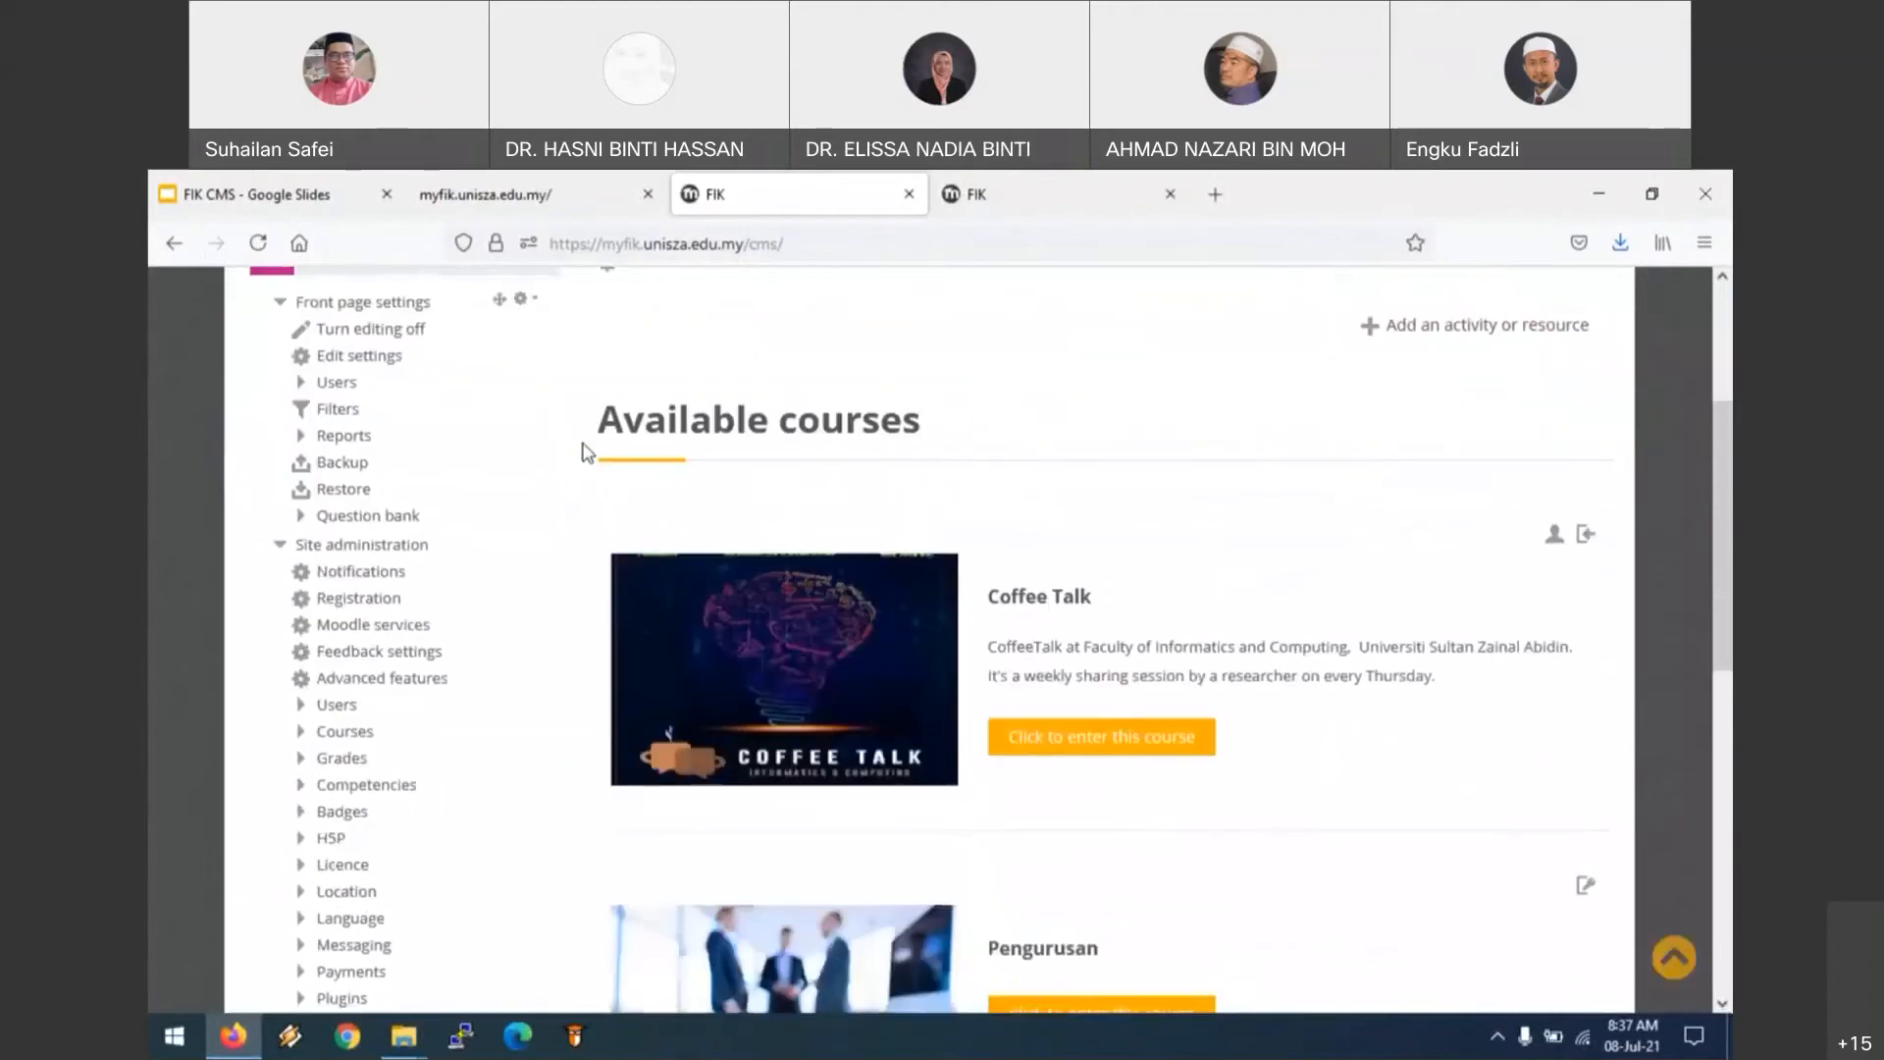
pyautogui.click(301, 737)
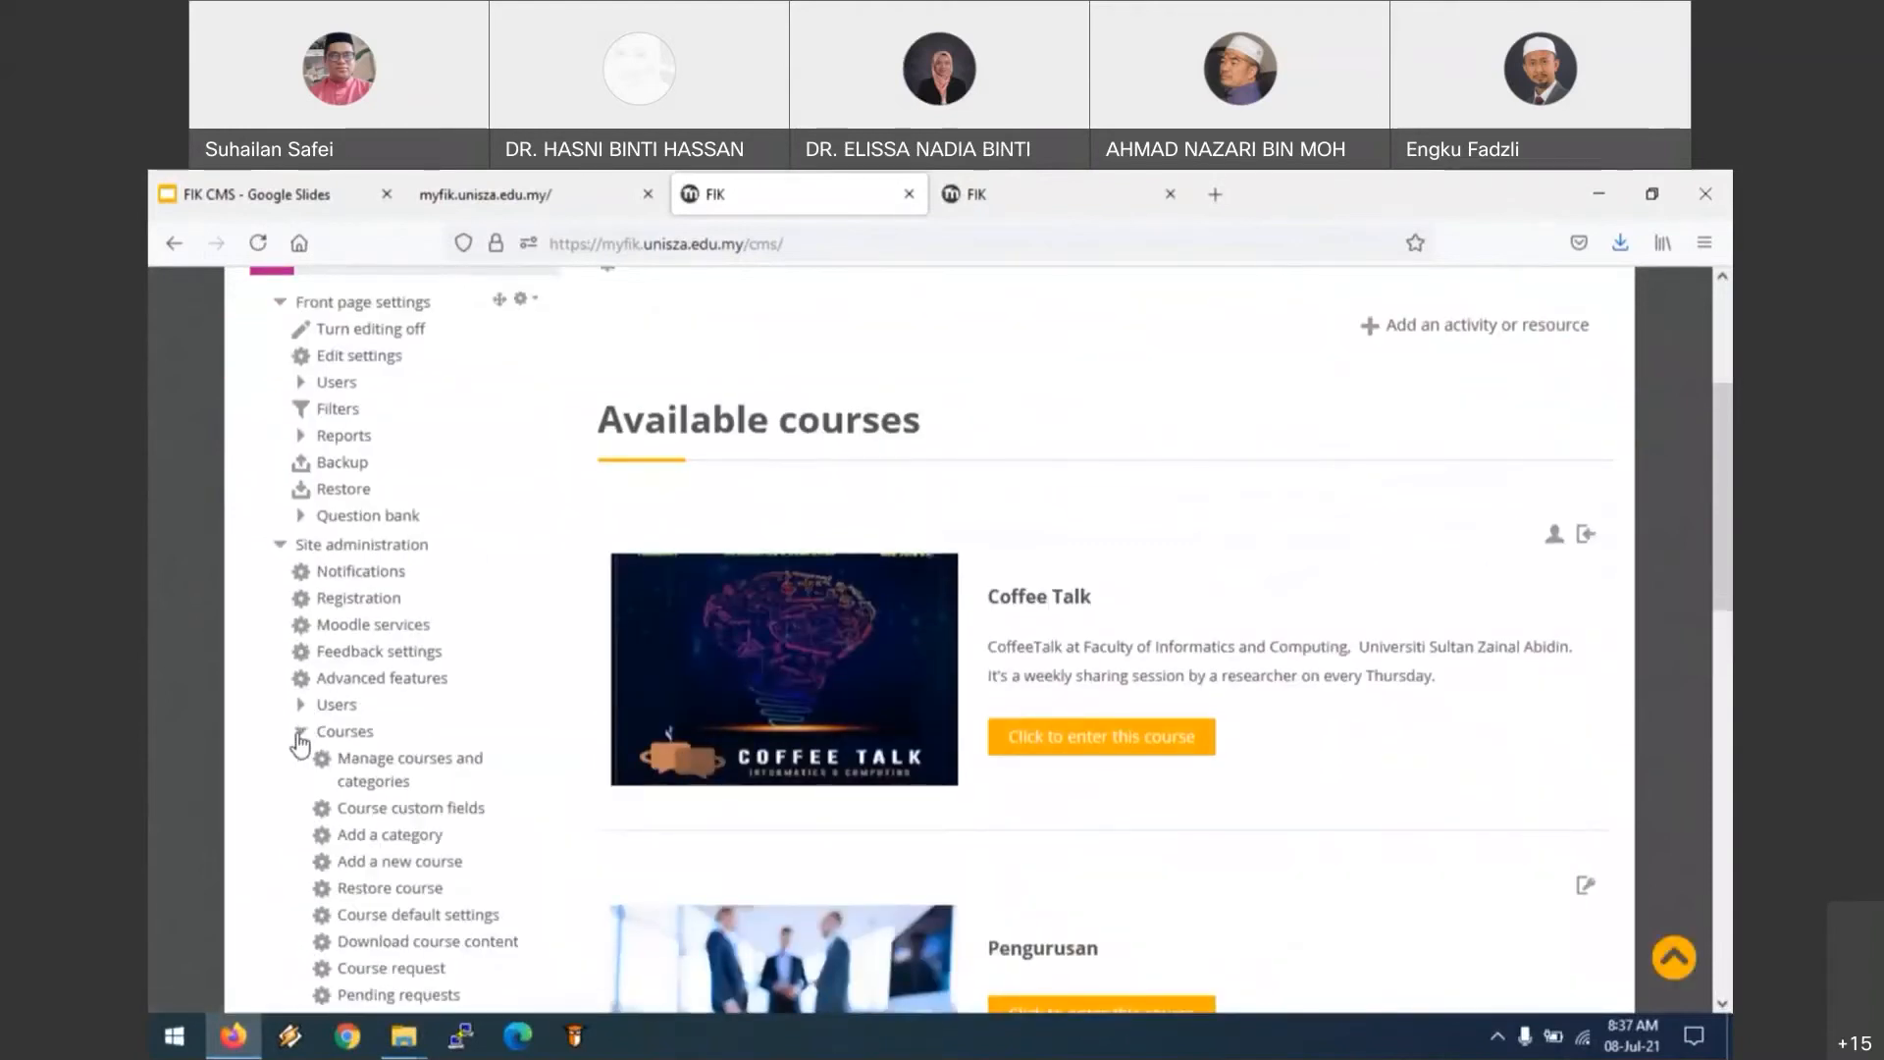
pyautogui.click(386, 767)
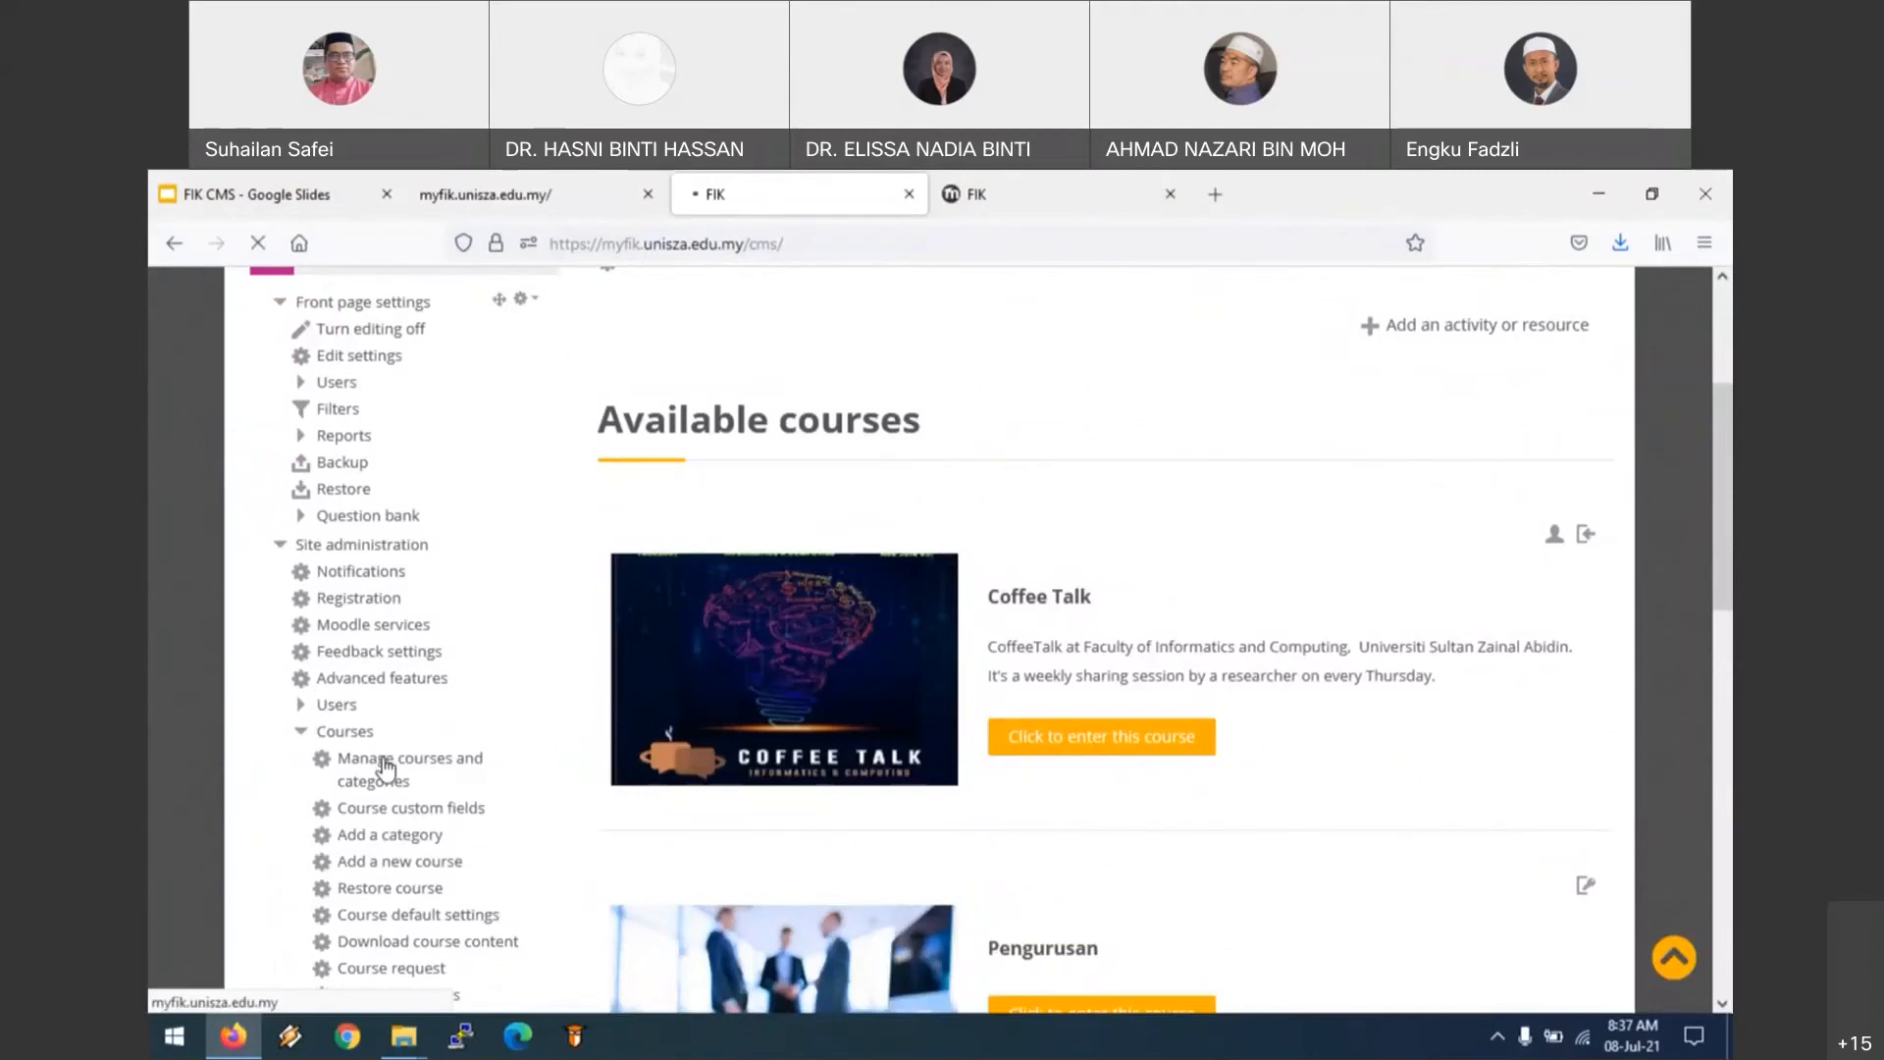
pyautogui.scroll(-3, 385, 767)
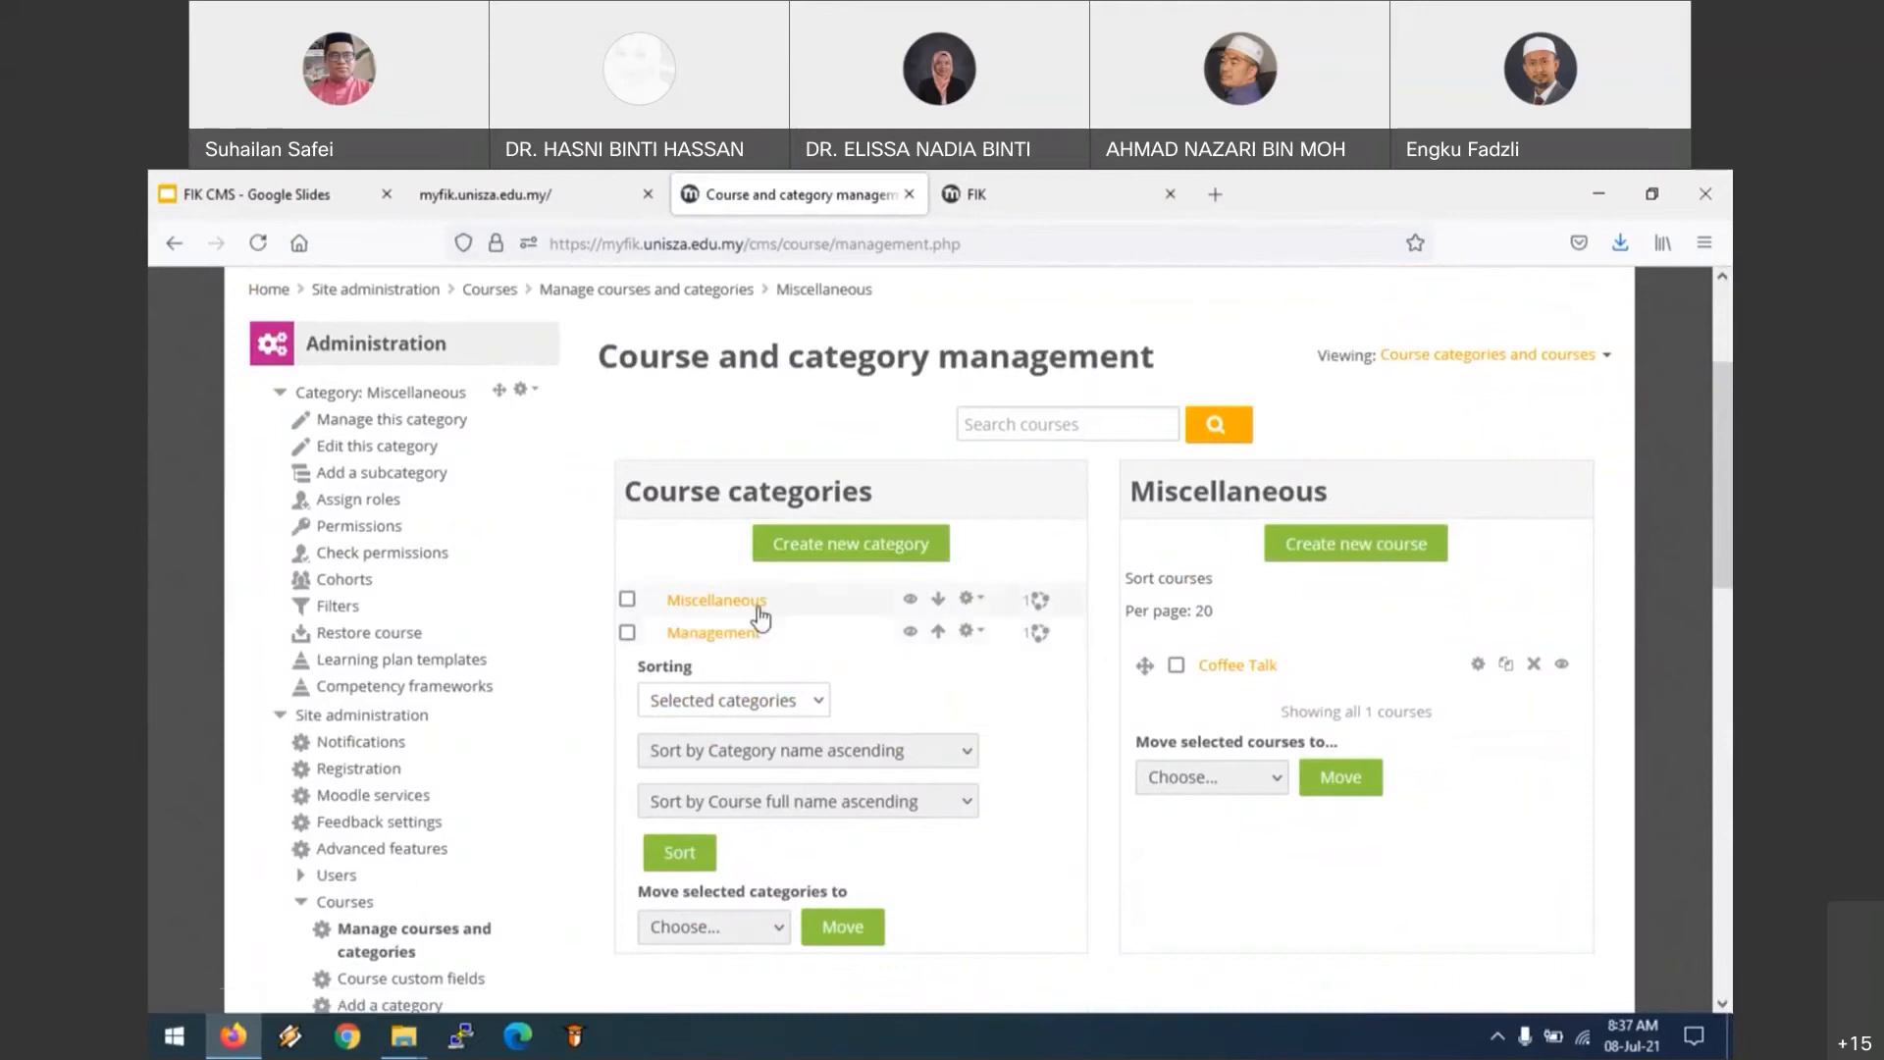
# Step: View the Manager role assignment for the Miscellaneous category and return to the site home page
pyautogui.click(972, 604)
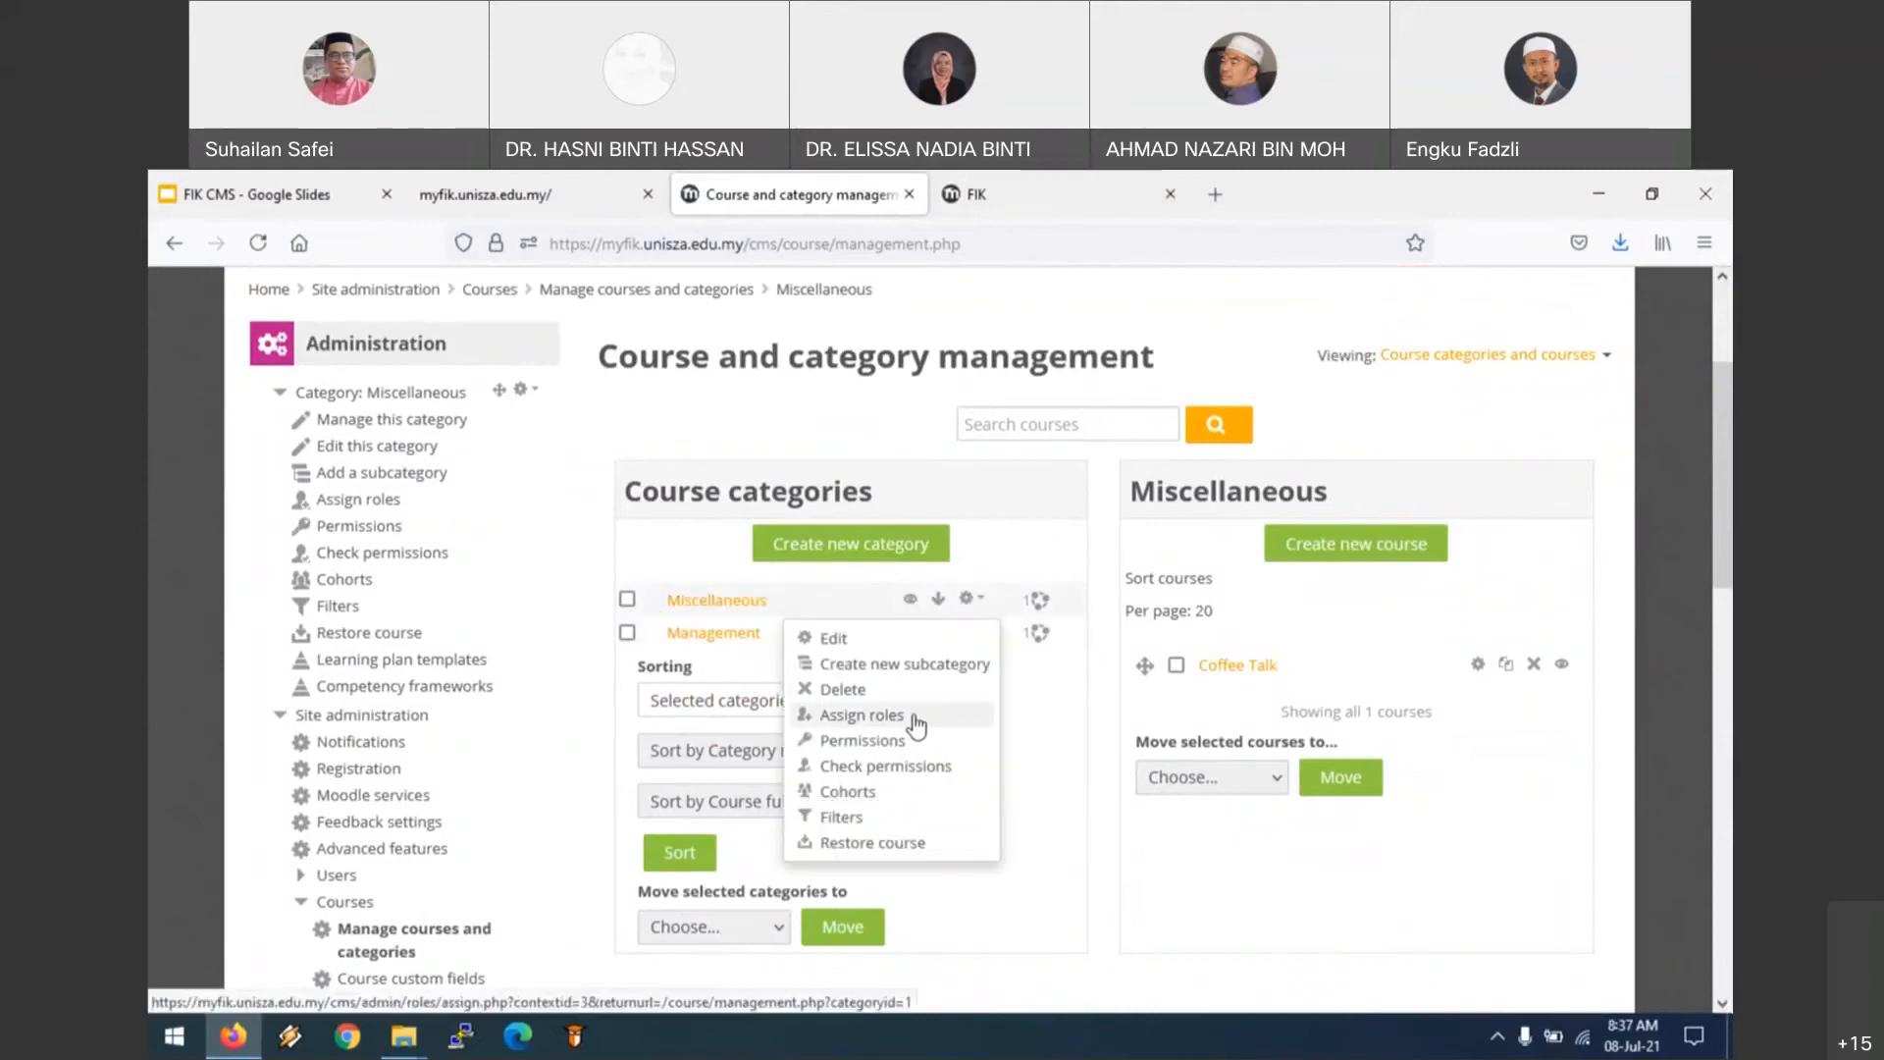
pyautogui.click(912, 718)
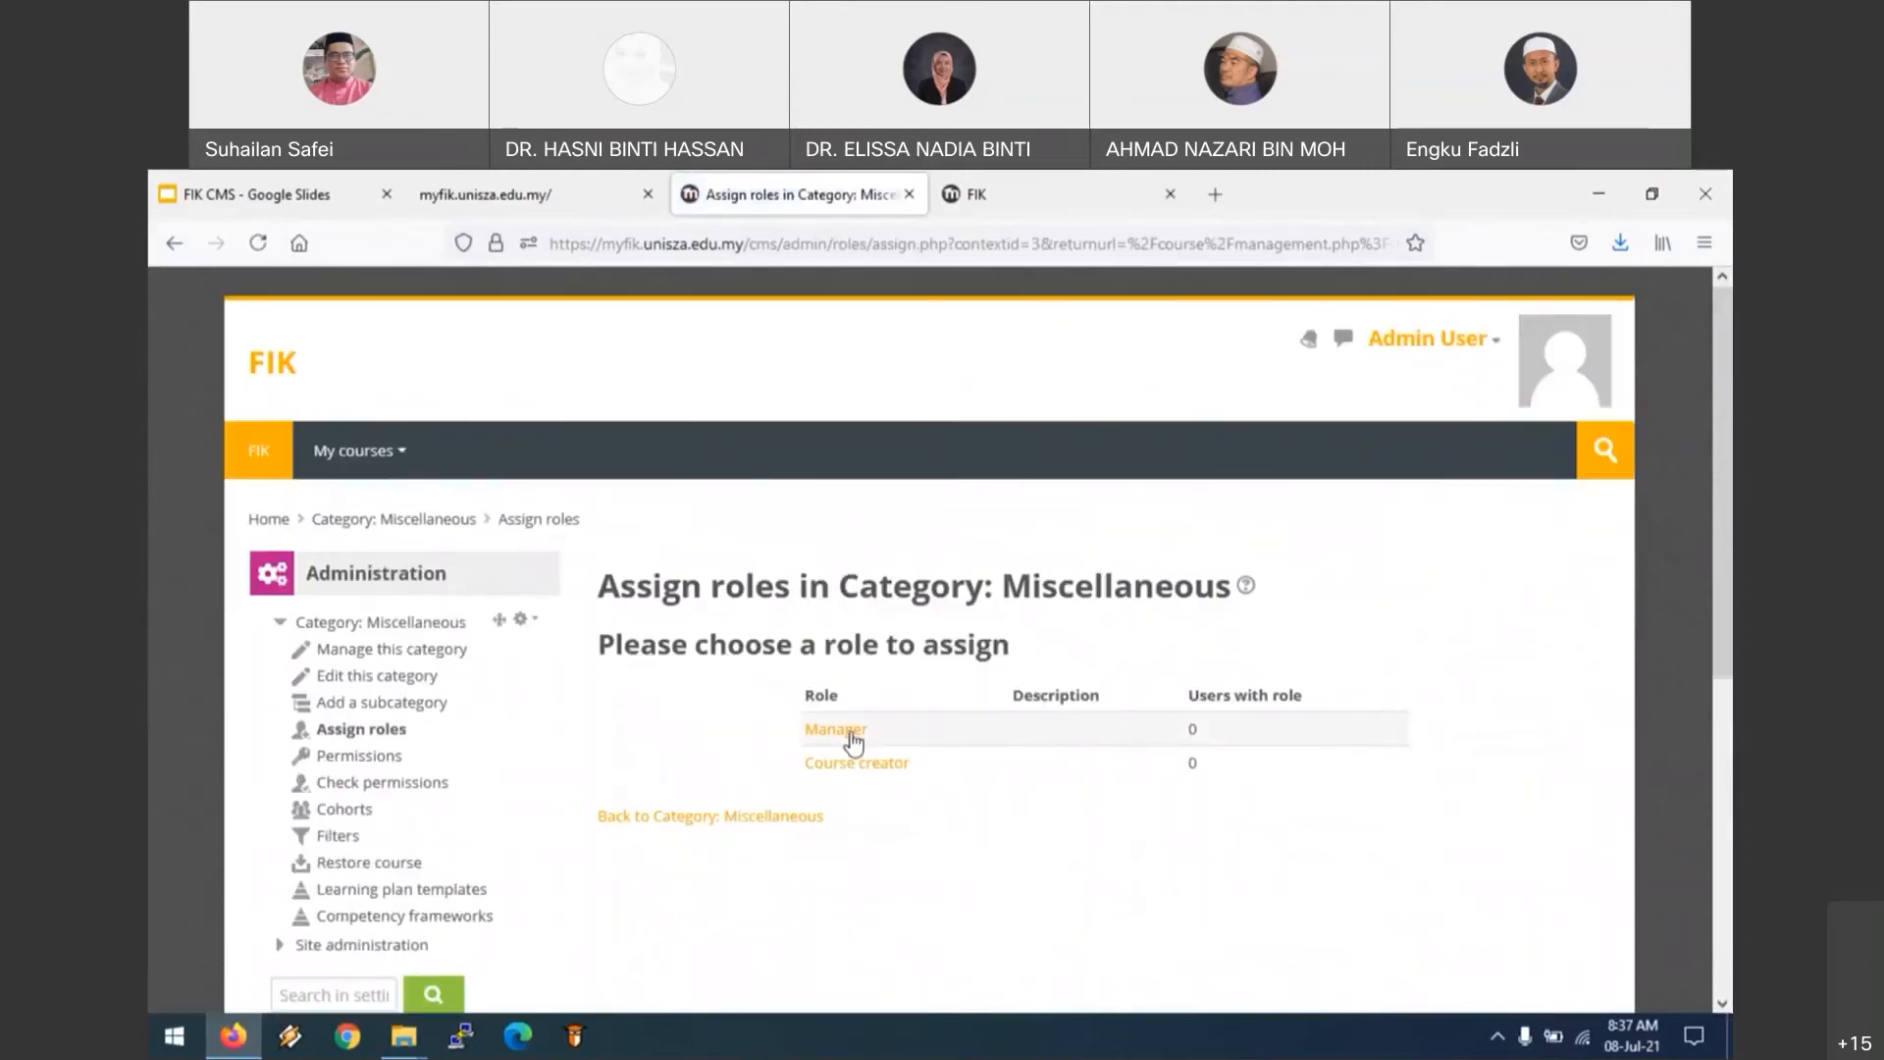
pyautogui.click(853, 731)
pyautogui.scroll(-2, 933, 731)
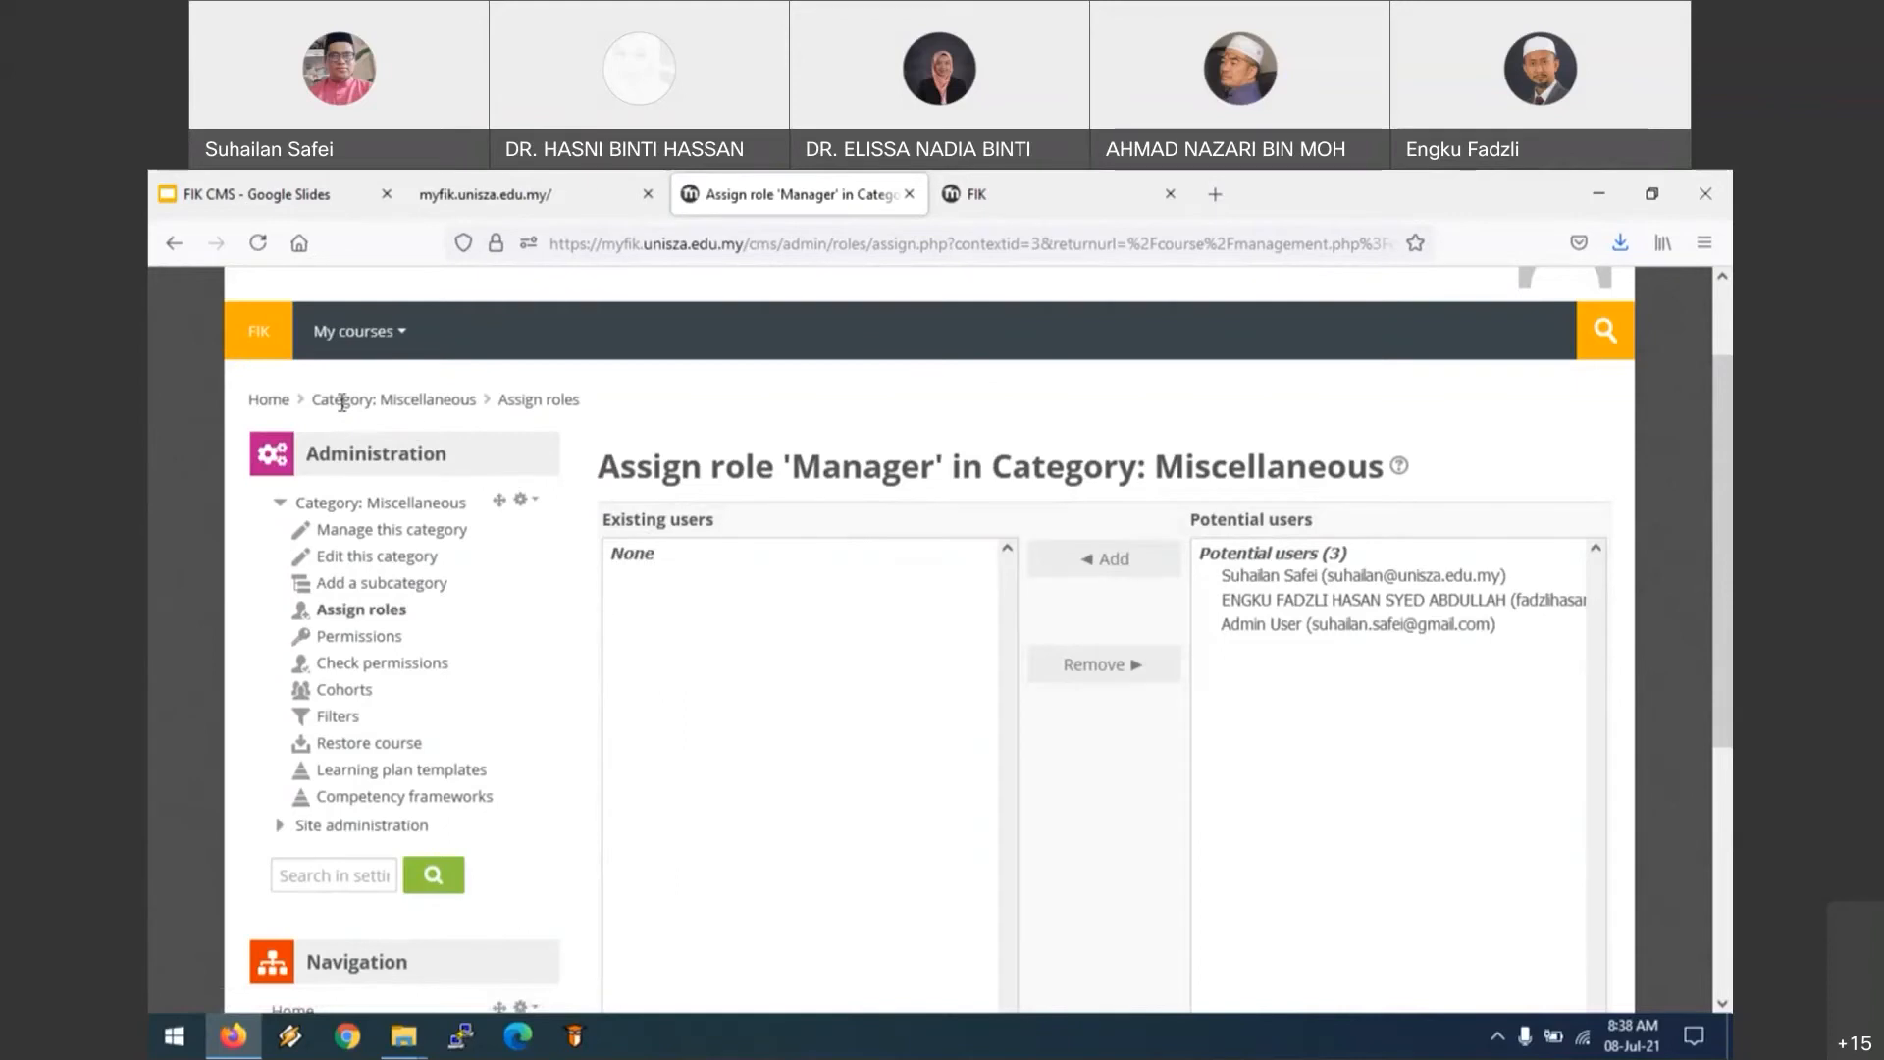
pyautogui.click(271, 401)
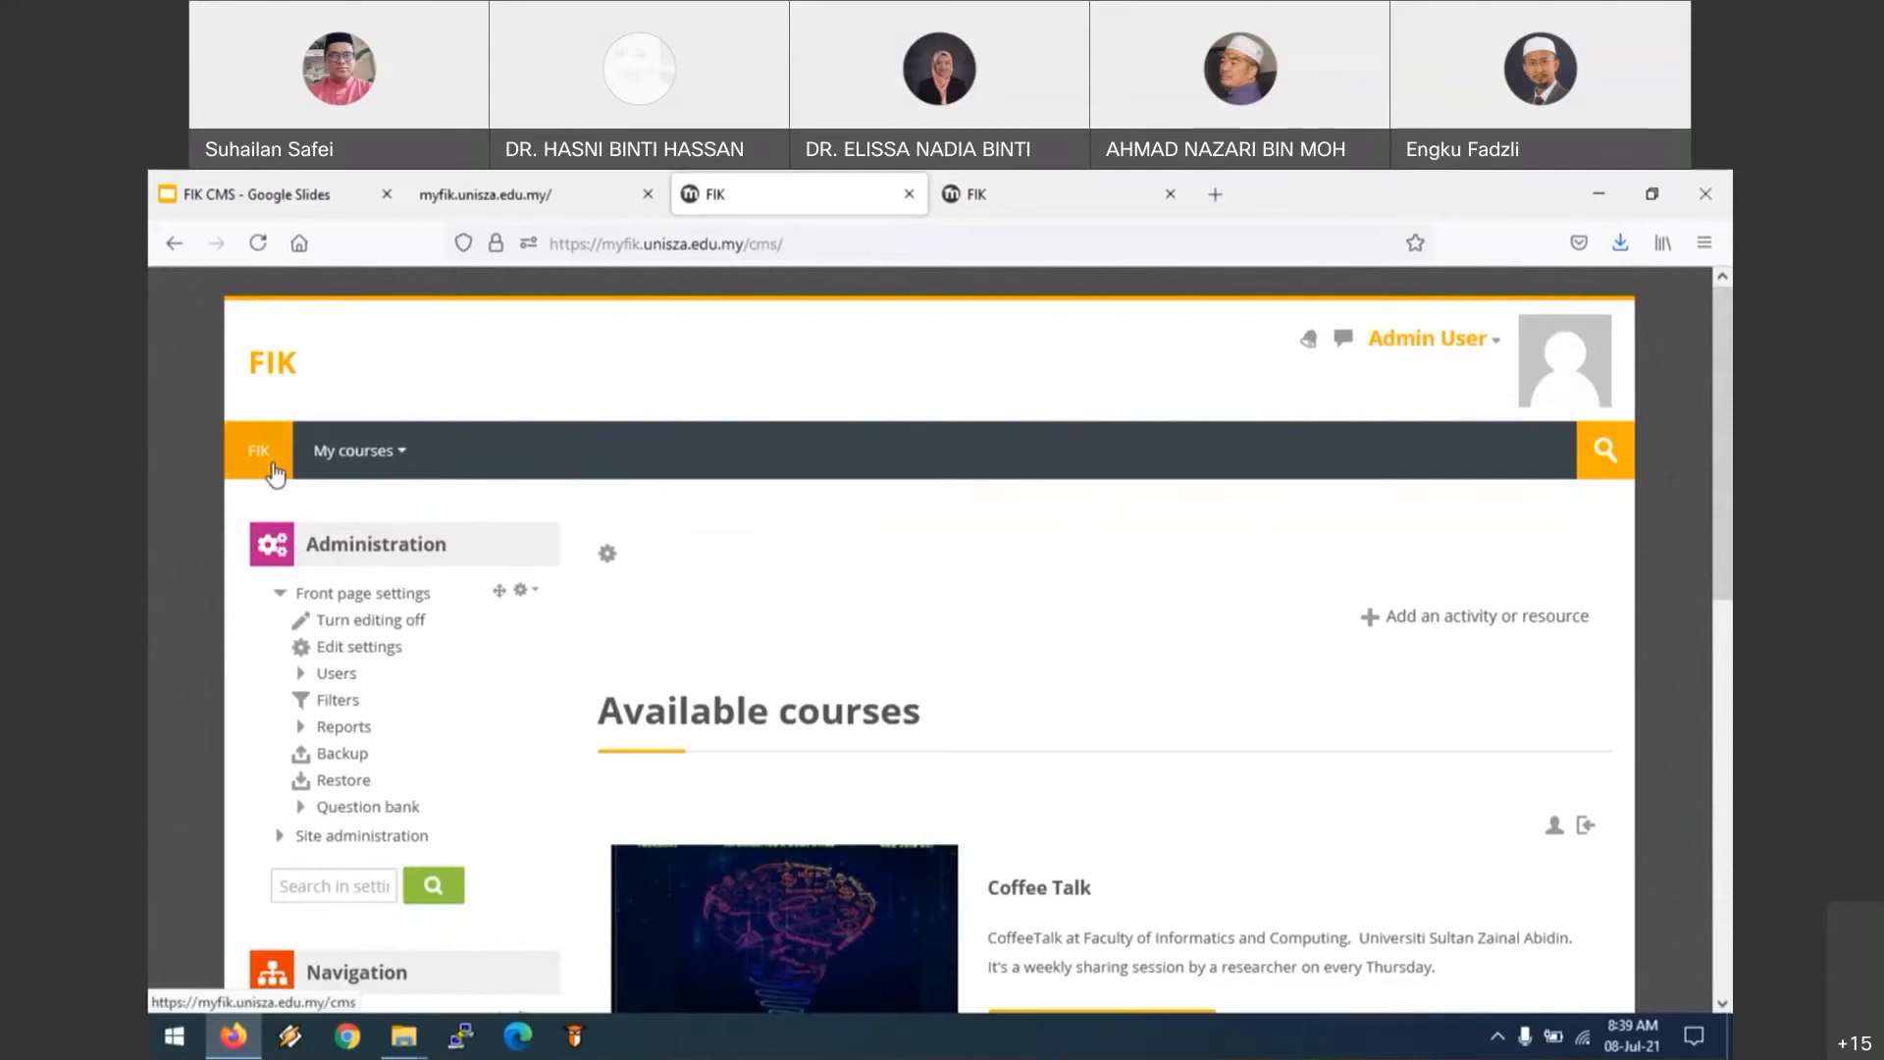
pyautogui.press('XF86AudioRaiseVolume')
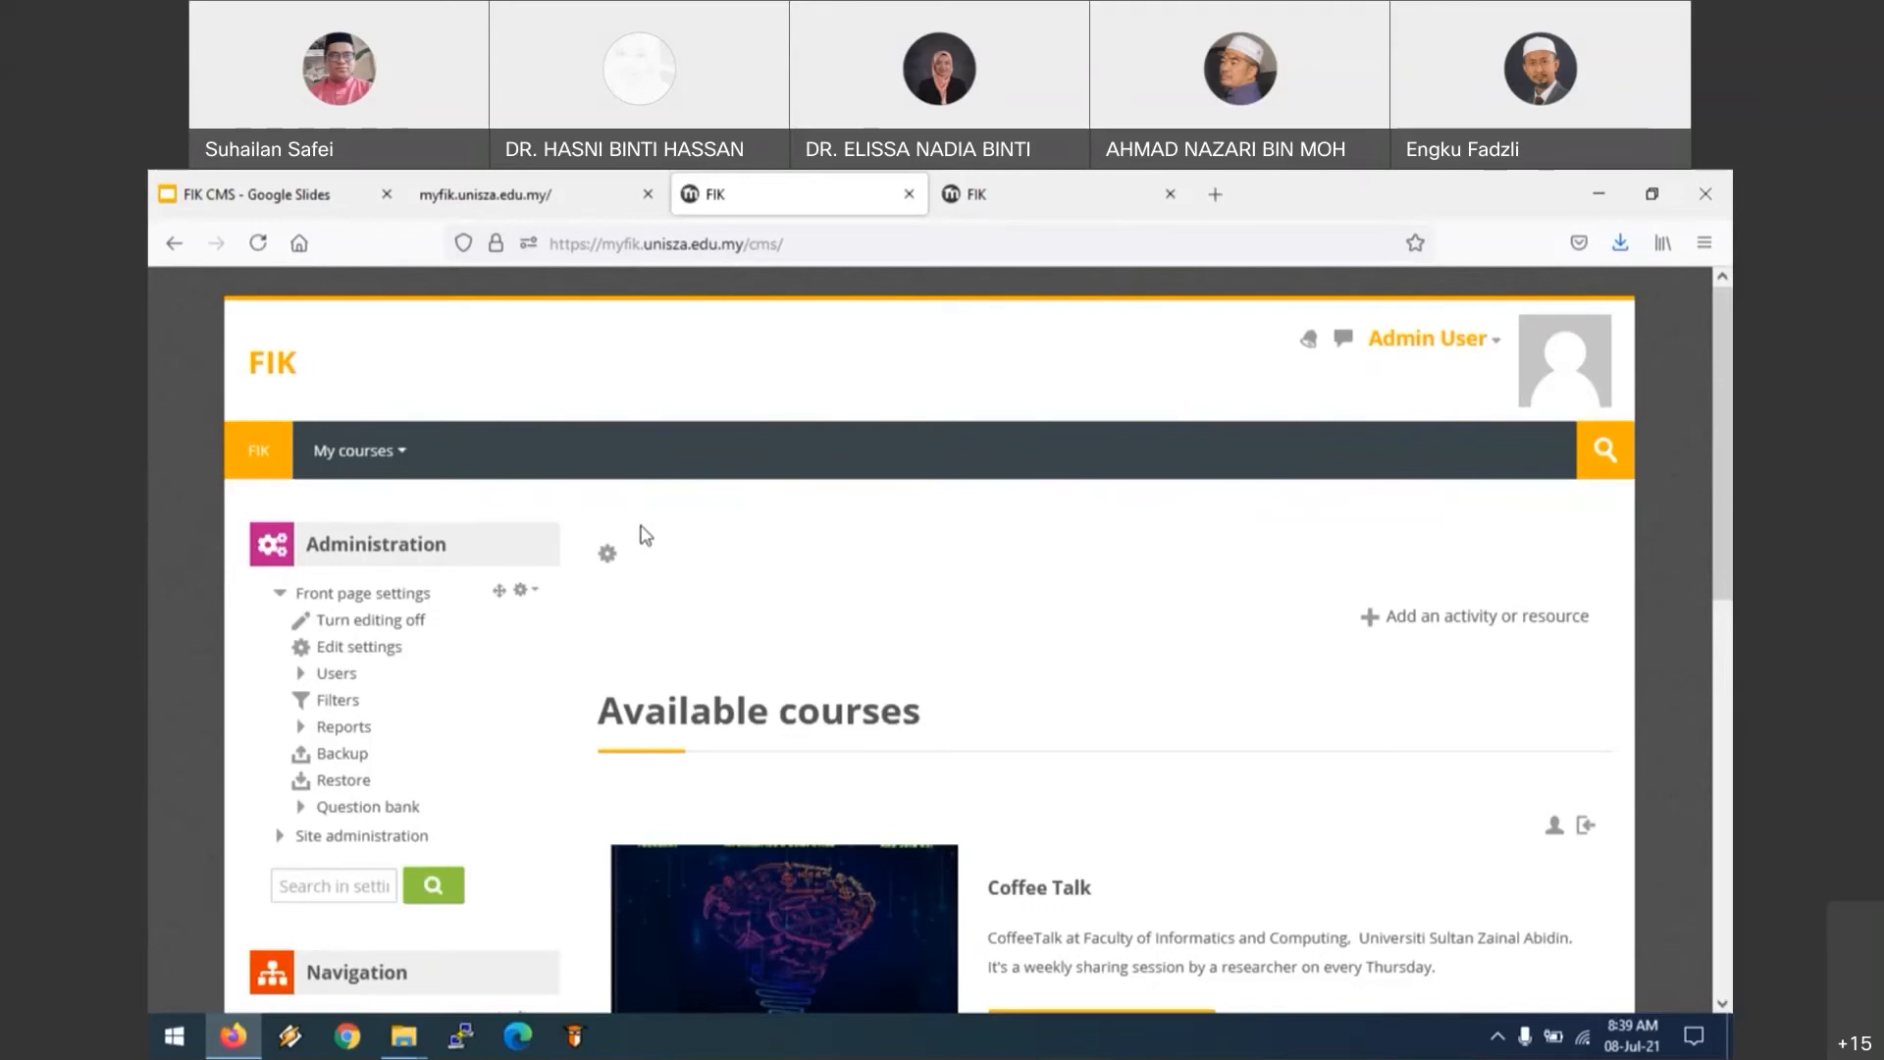
# Step: Look through the site home page, examining the Coffee Talk and Pengurusan course entries and the admin-only blocks area below them
pyautogui.scroll(-3, 645, 535)
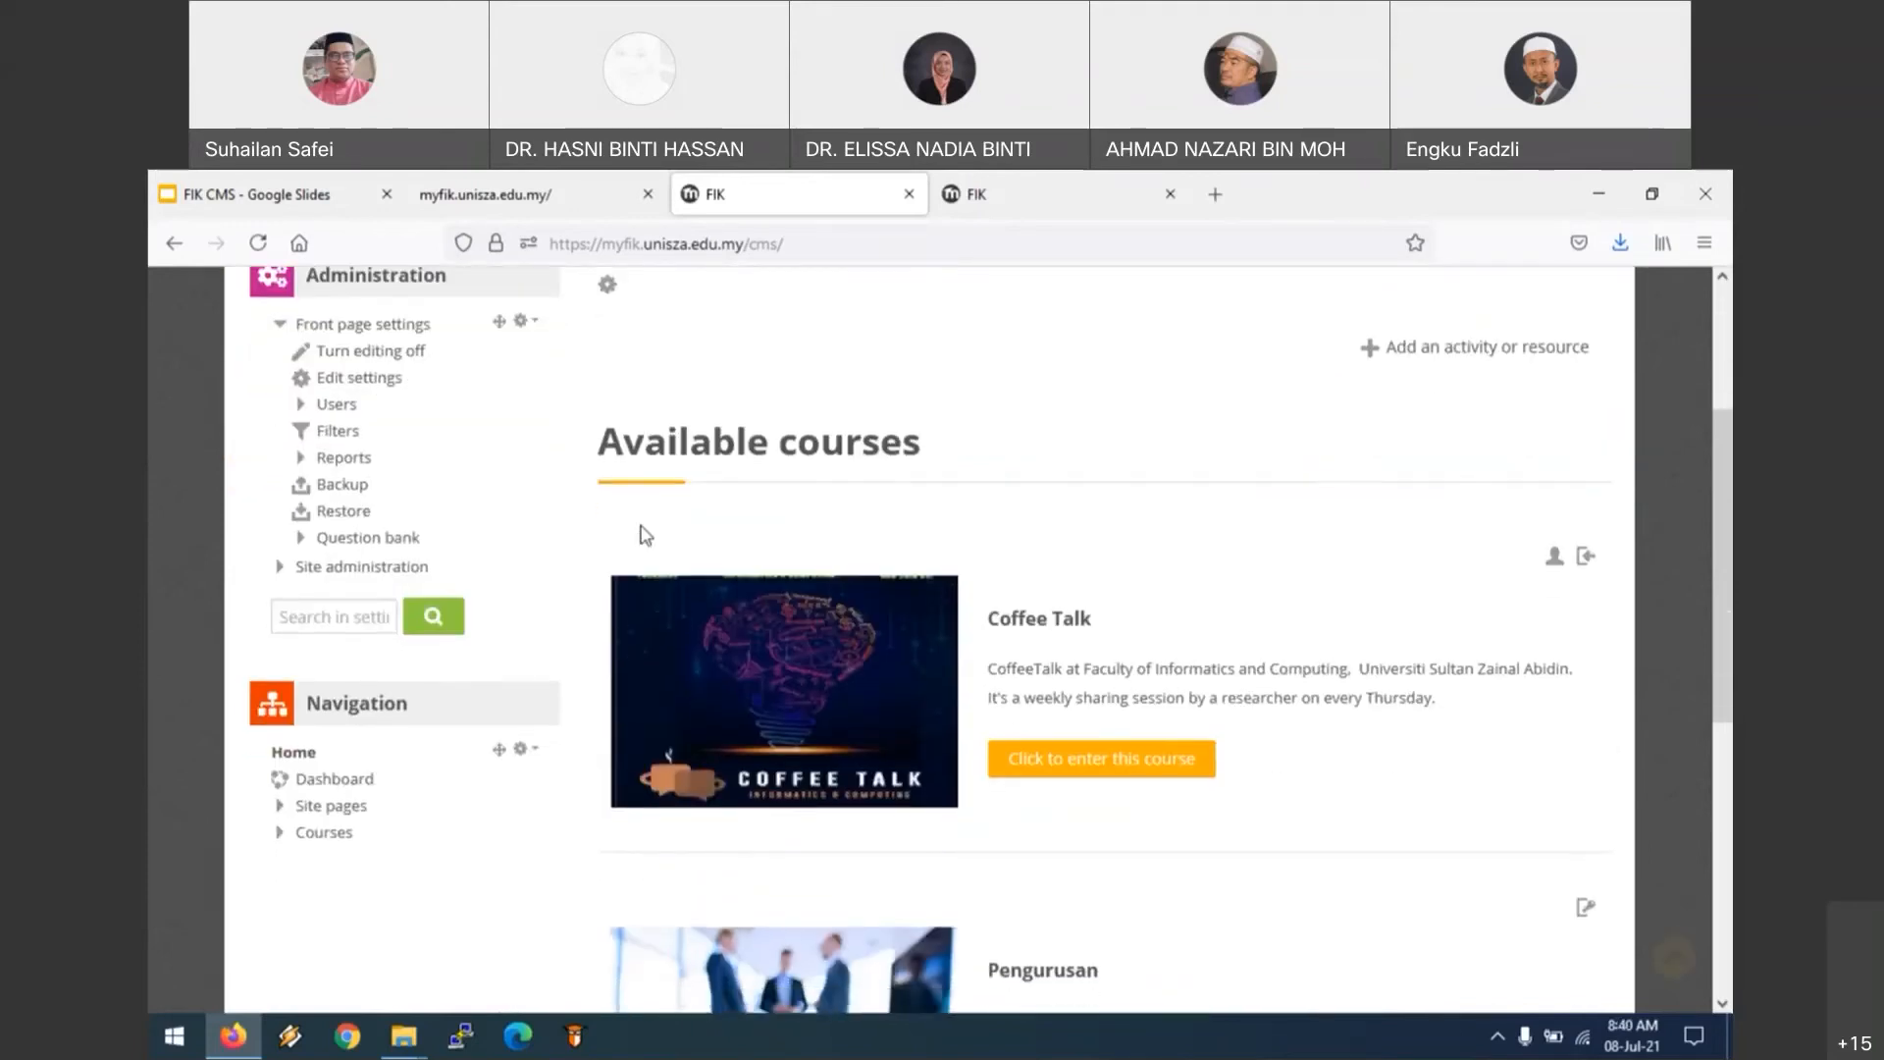
pyautogui.scroll(-3, 645, 535)
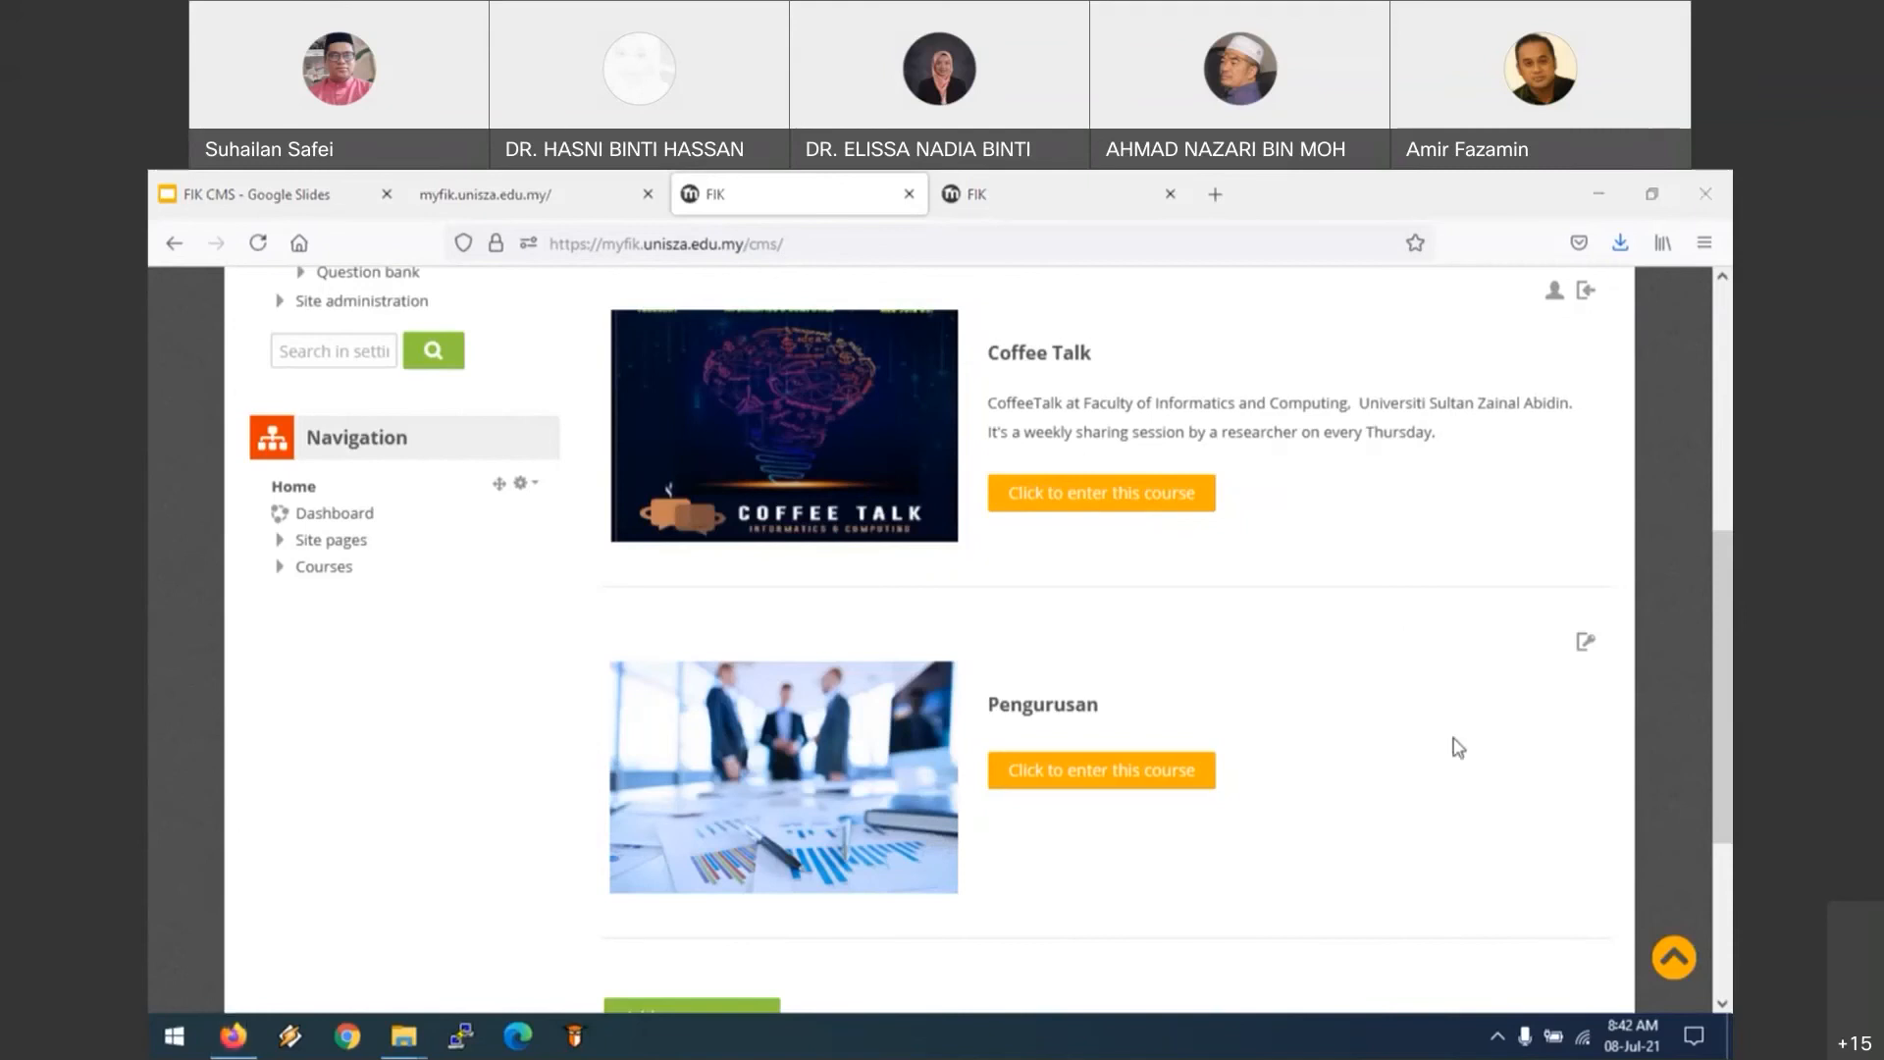
pyautogui.click(1496, 1038)
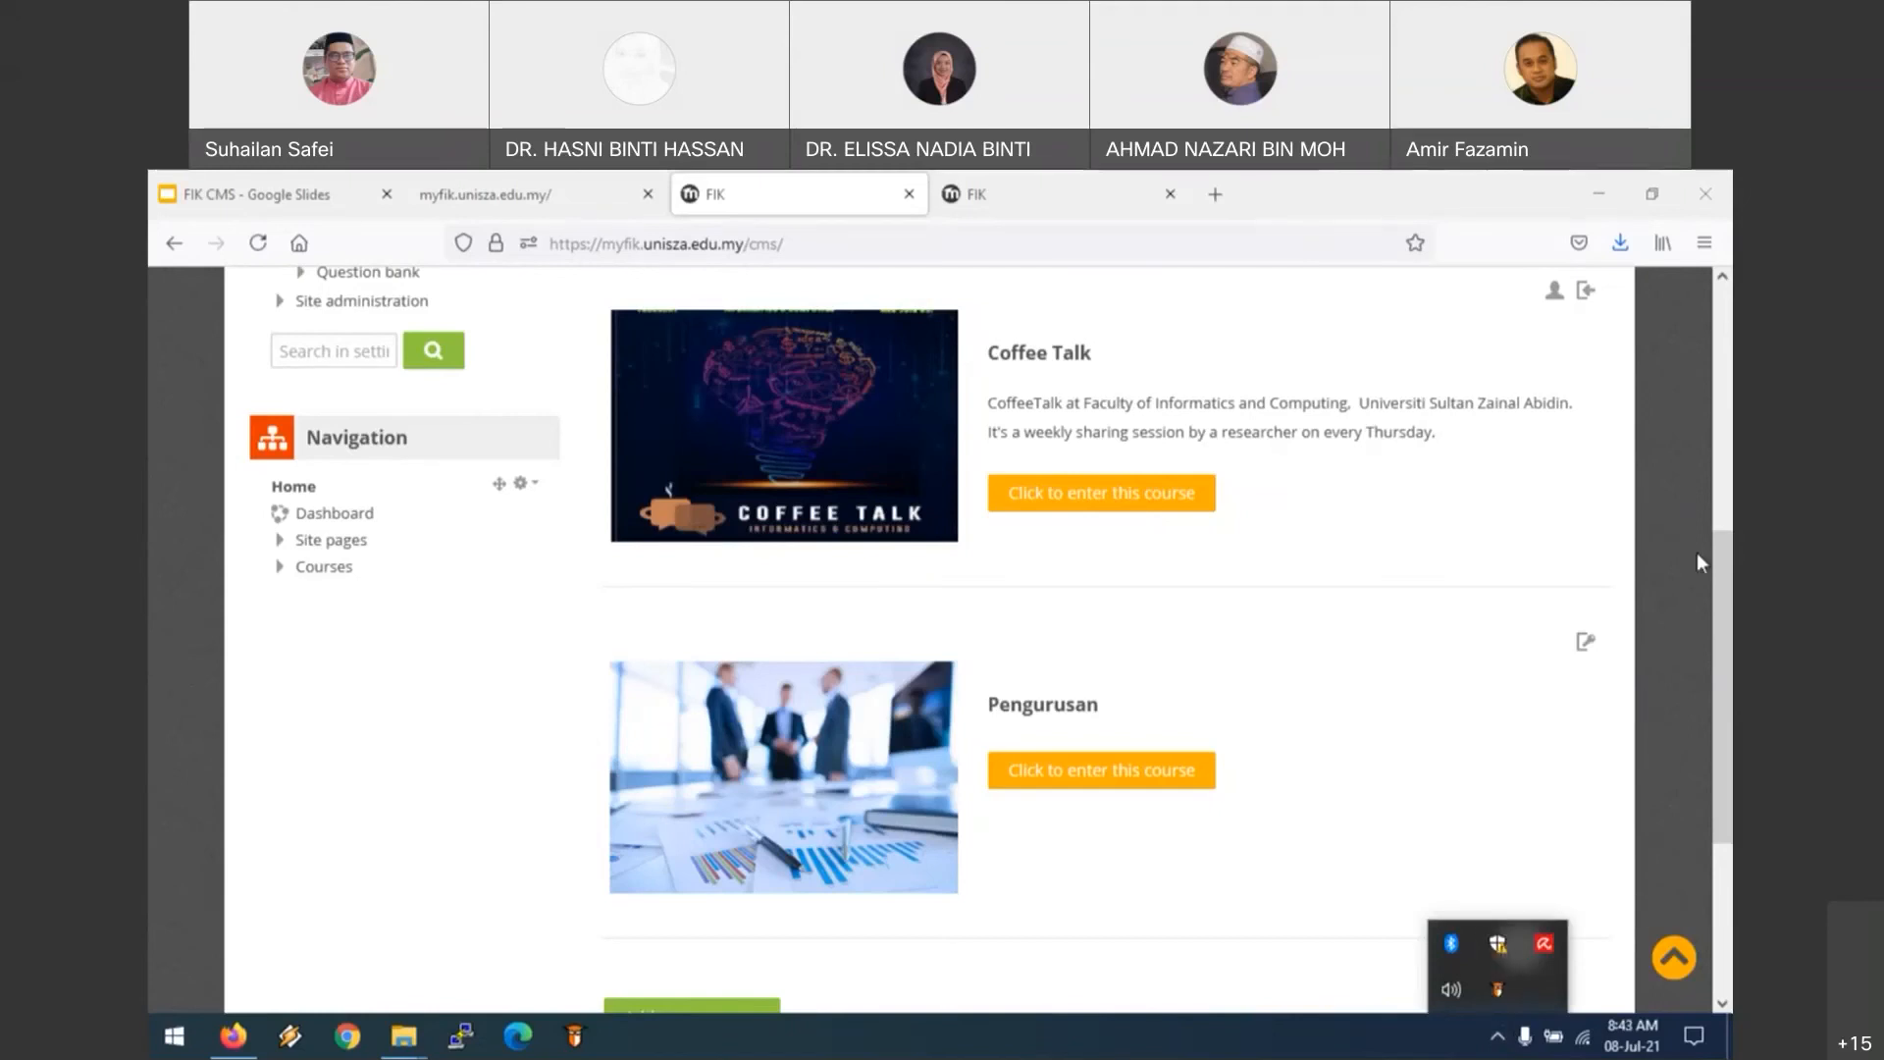
pyautogui.moveTo(1727, 550); pyautogui.dragTo(1708, 330)
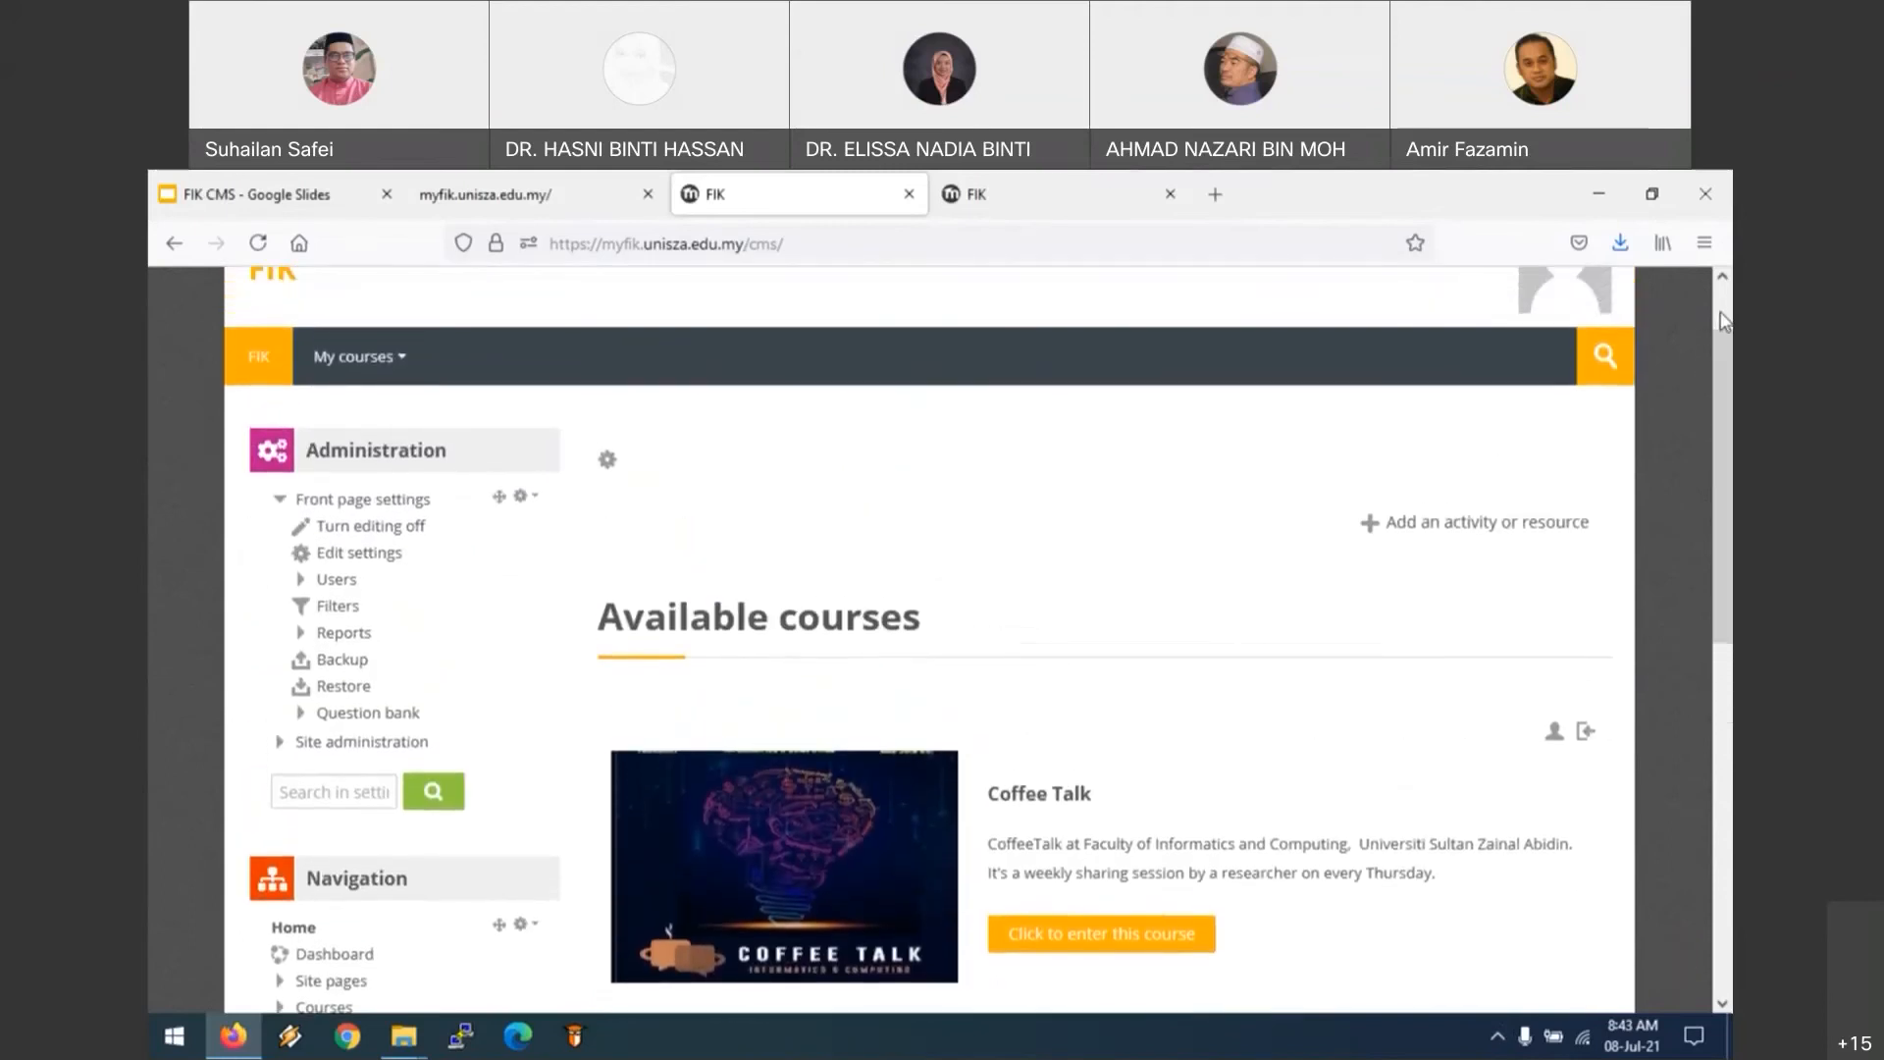
pyautogui.scroll(2, 1725, 319)
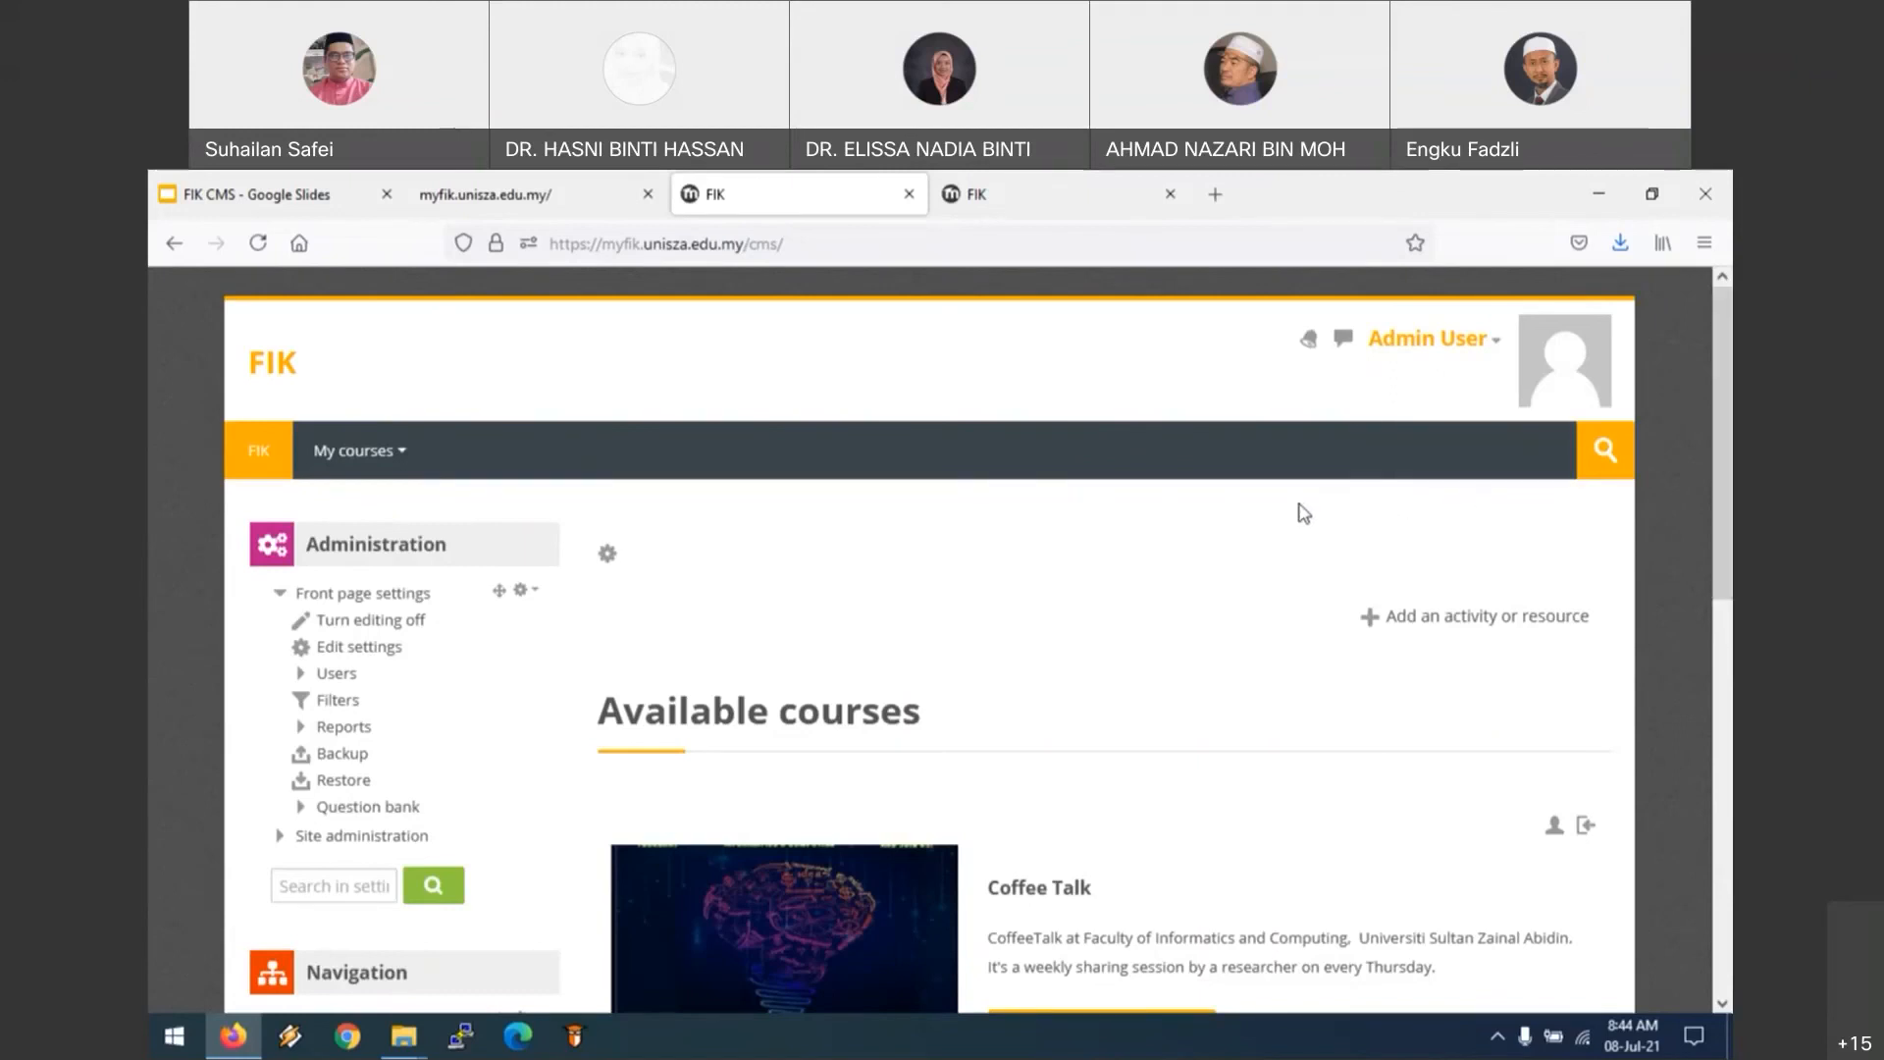
pyautogui.scroll(-3, 1303, 513)
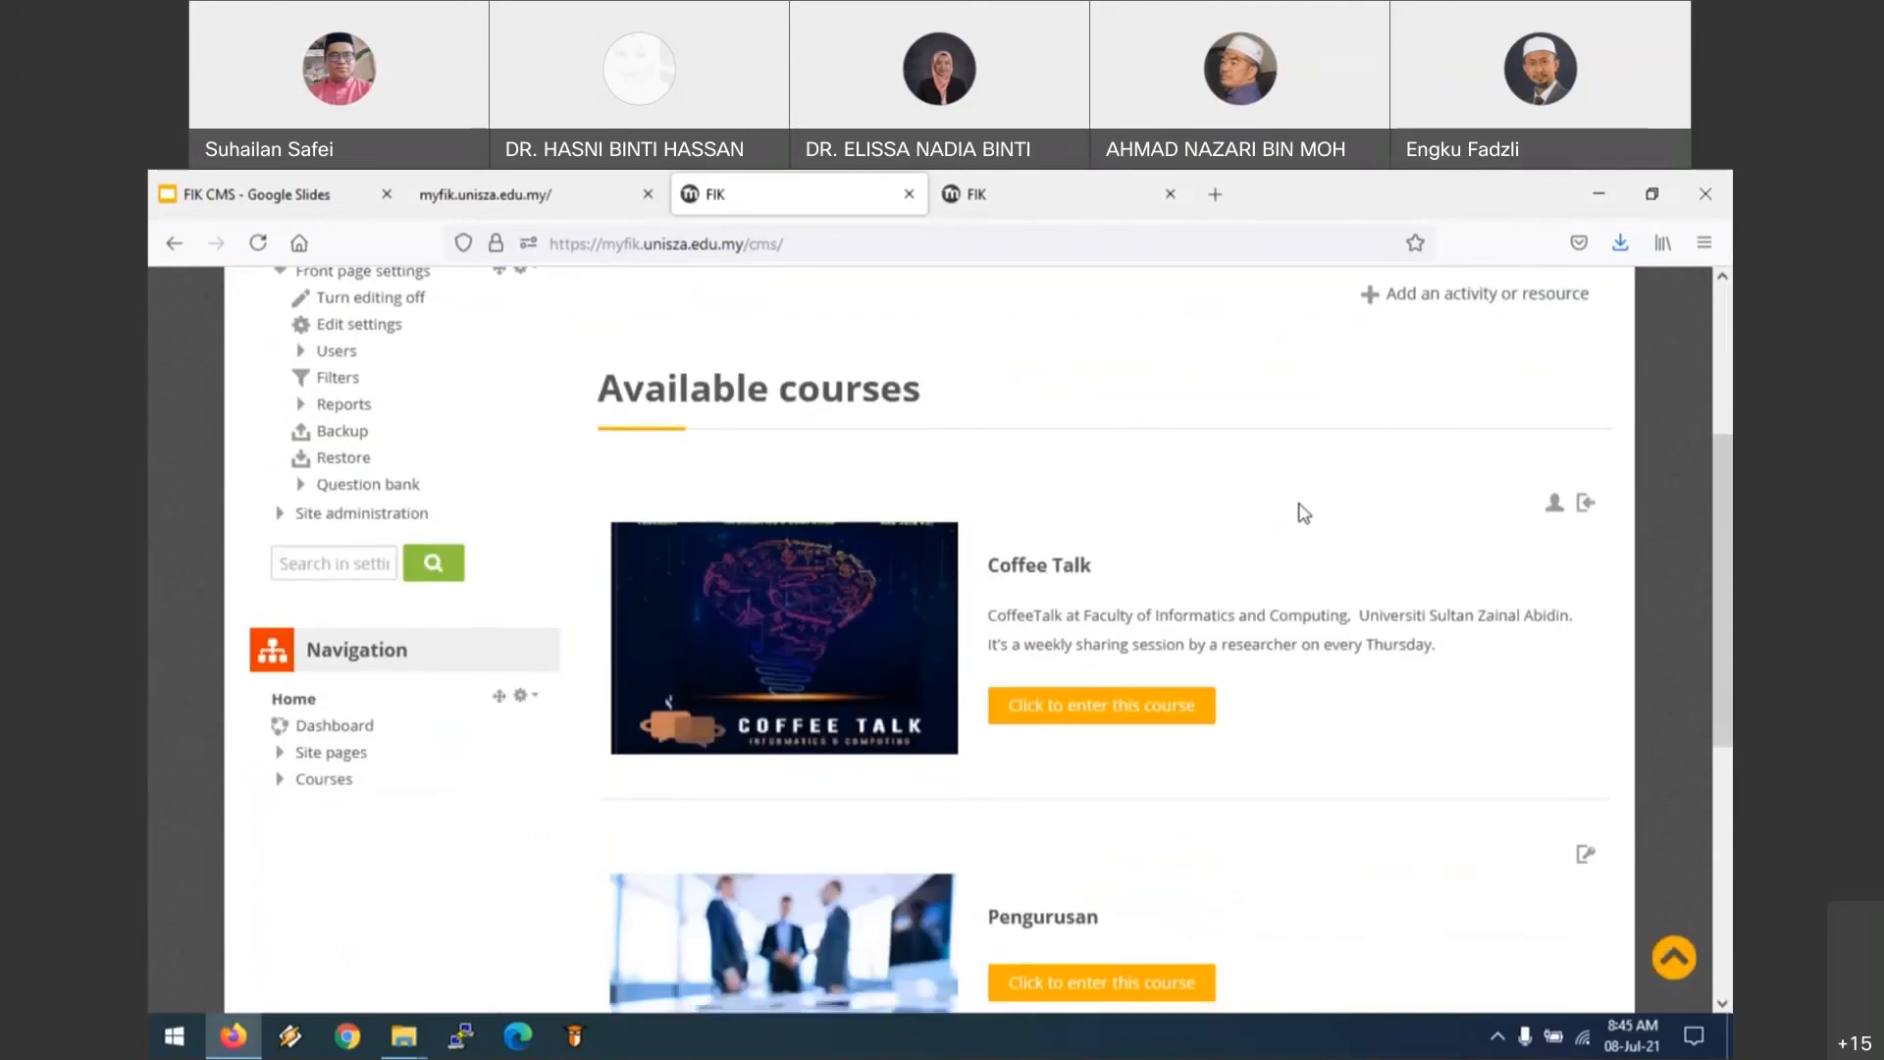
pyautogui.scroll(-5, 1303, 512)
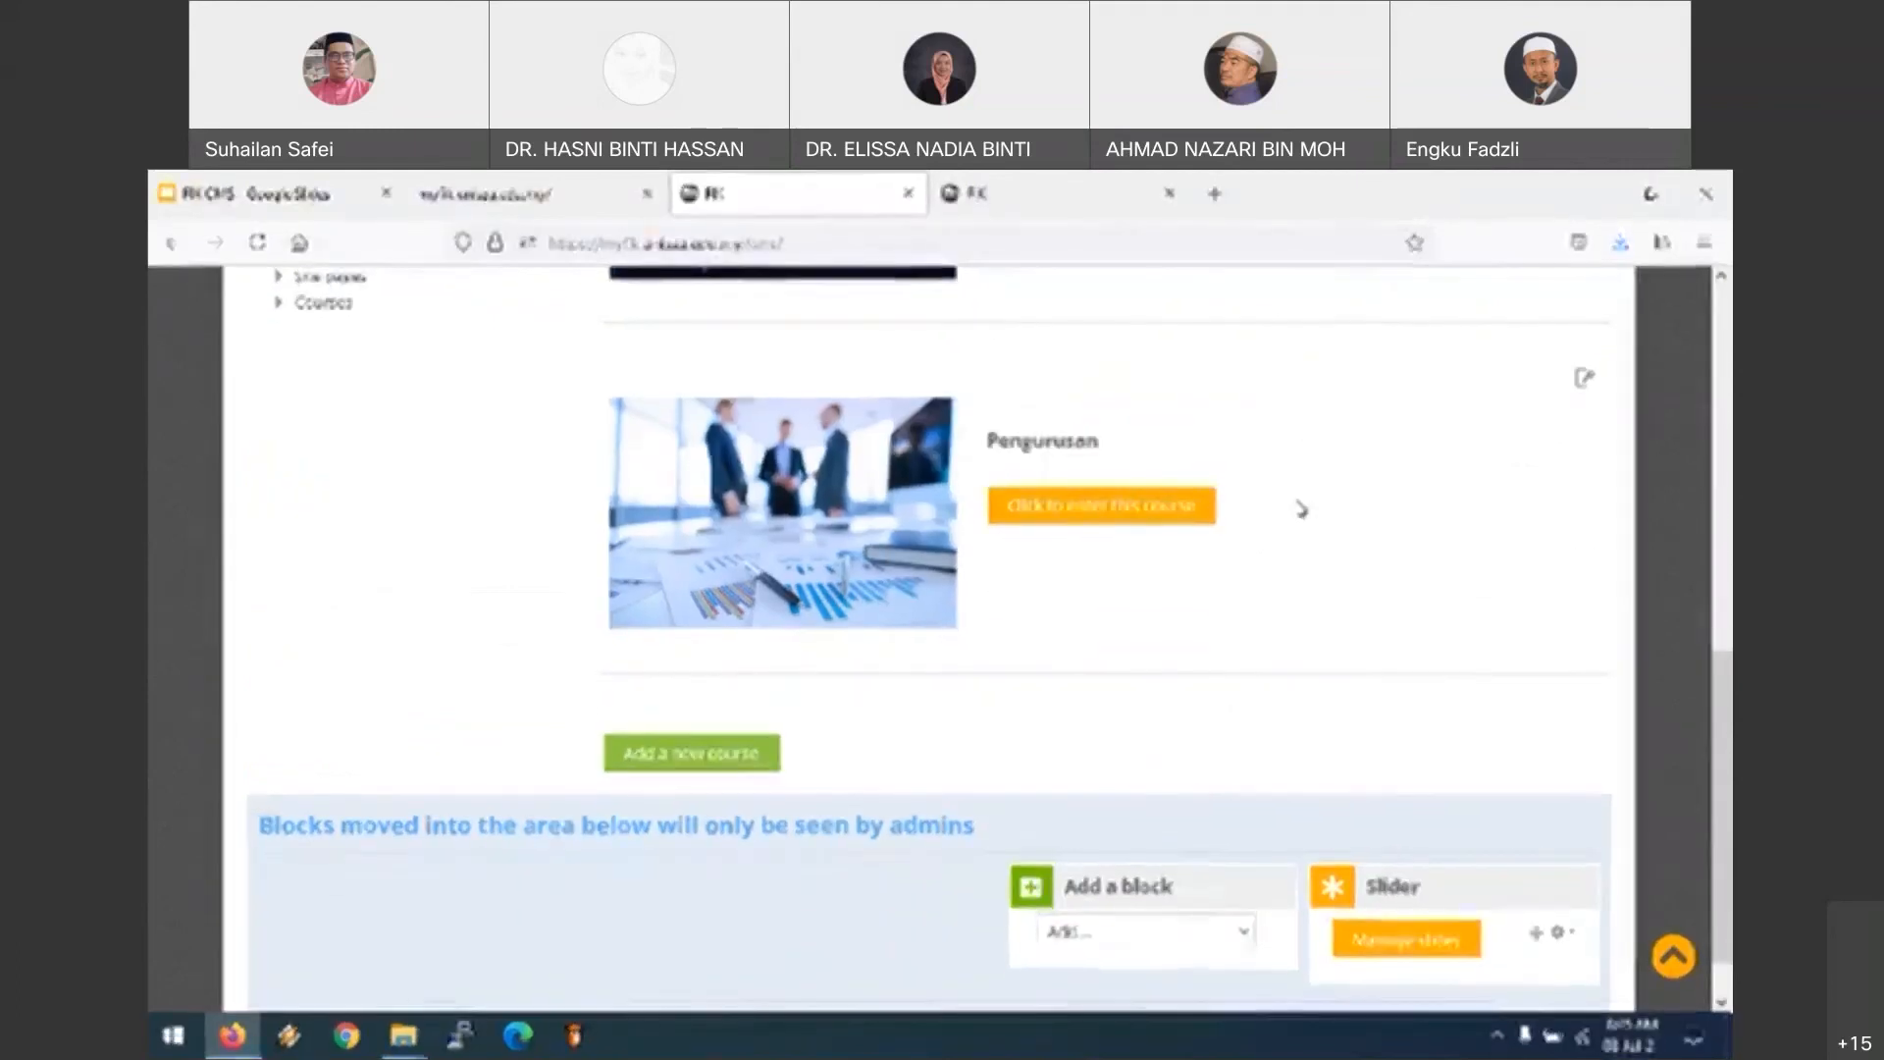
pyautogui.scroll(-1, 1301, 506)
pyautogui.scroll(1, 1300, 508)
pyautogui.scroll(9, 1301, 508)
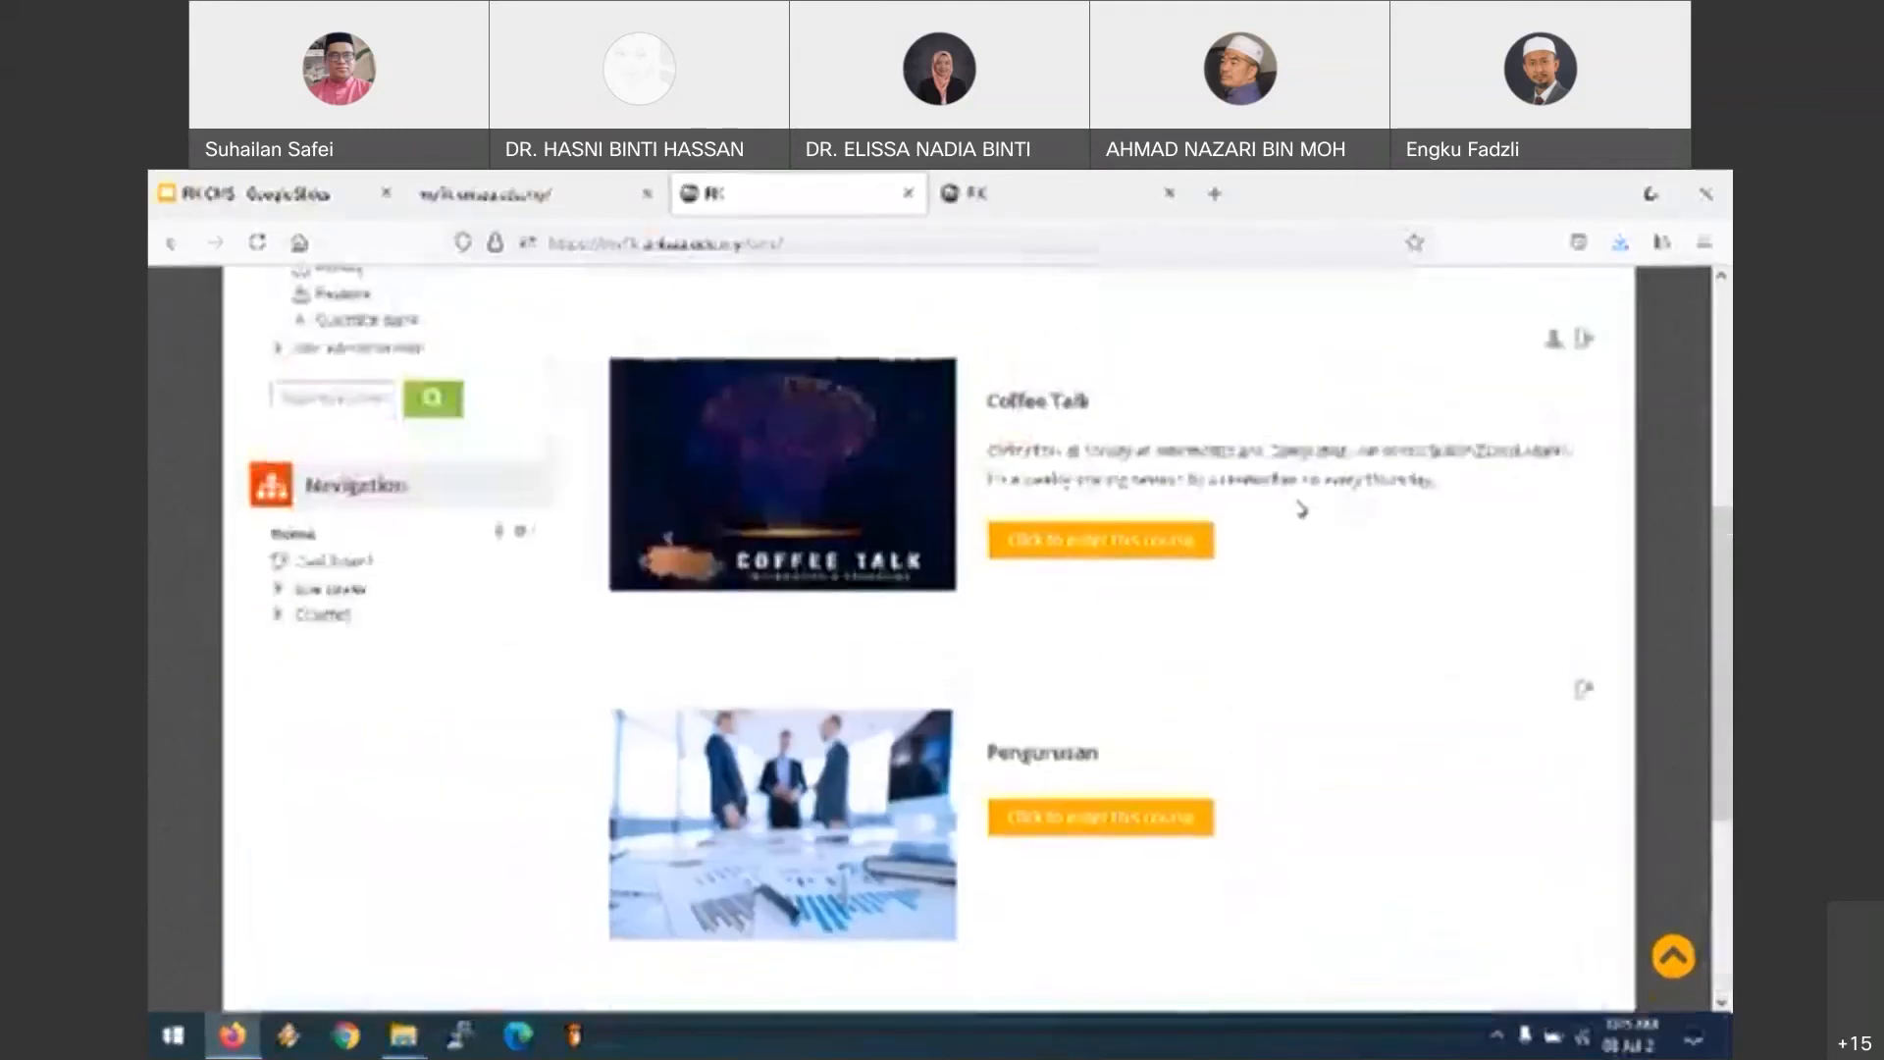